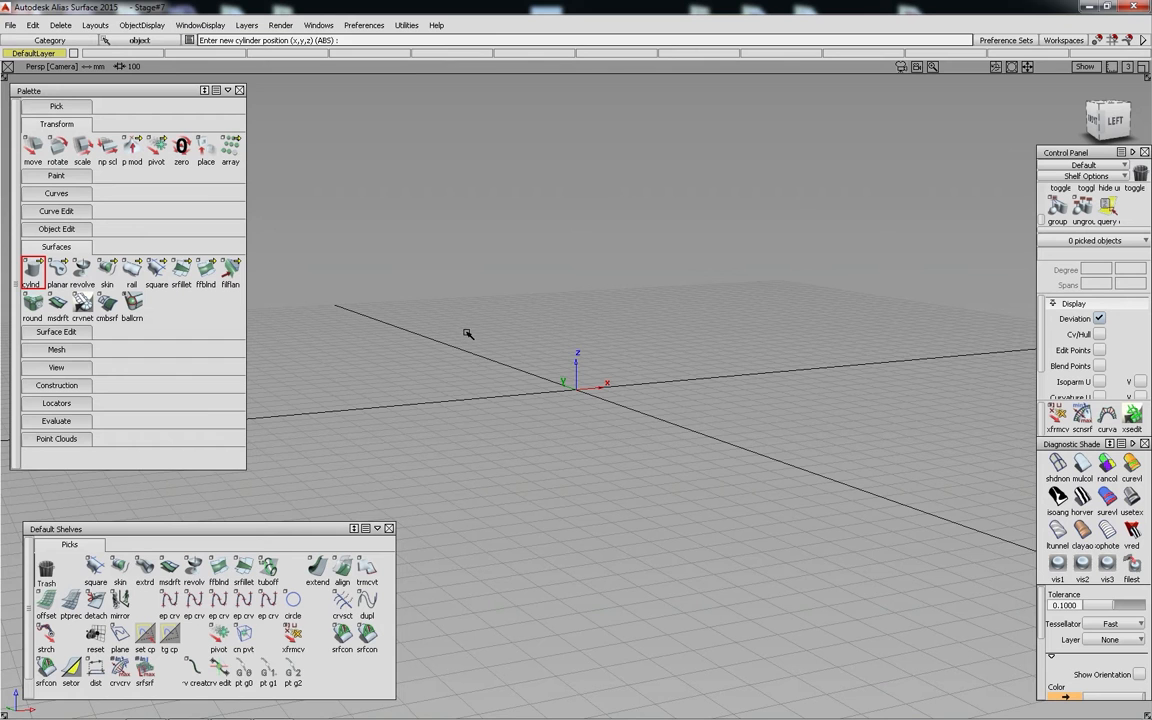
- Place a cylinder primitive on the X axis beside the world origin, snapped to the grid
alt+shift+drag(375, 157, 450, 273)
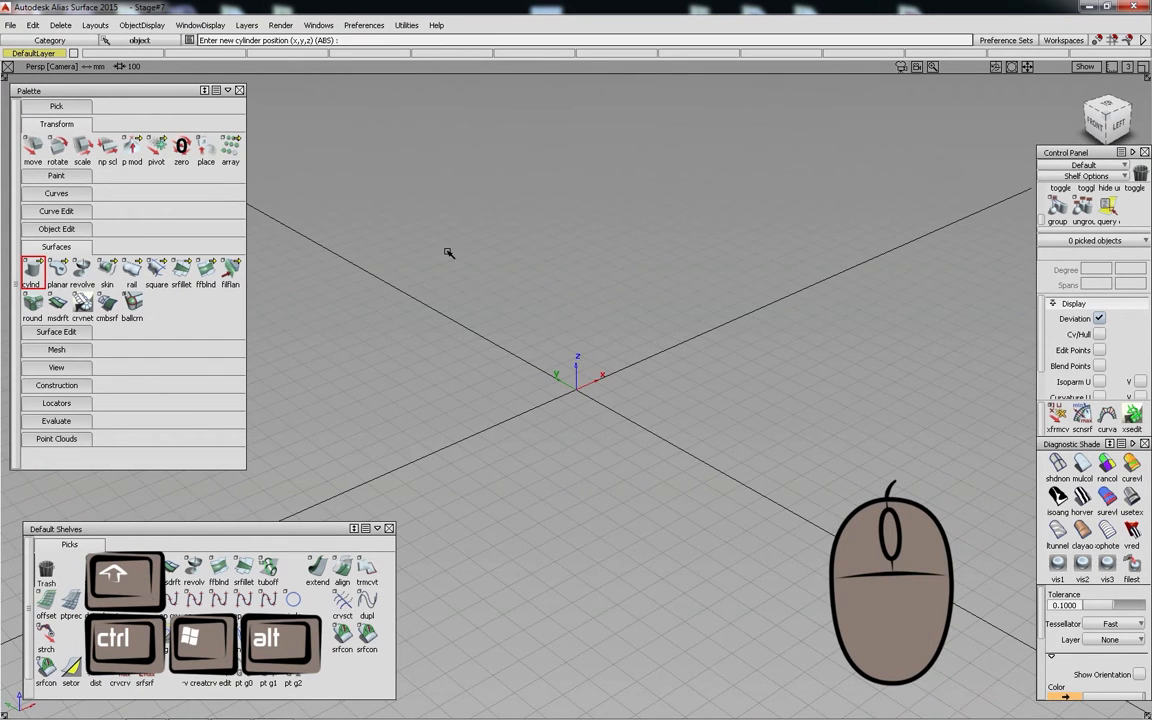
key(alt)
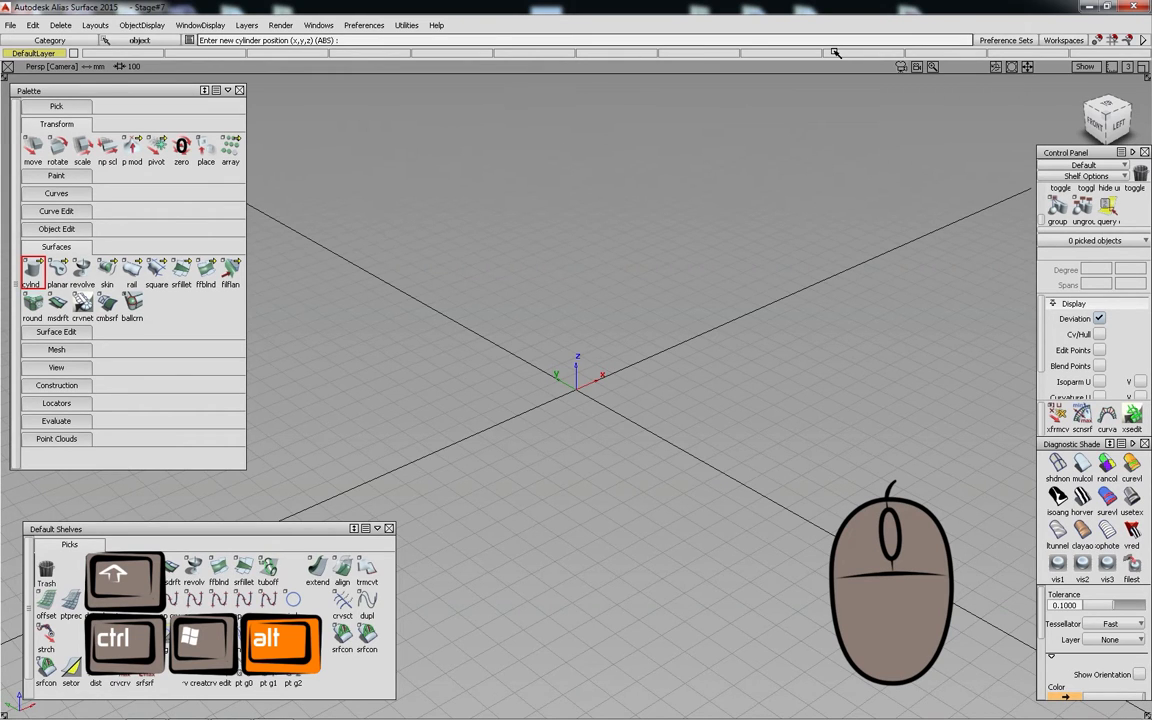
mouse_move(515, 405)
alt+mouse_down()
mouse_move(522, 422)
mouse_move(506, 440)
mouse_move(519, 399)
mouse_move(494, 425)
mouse_move(424, 437)
mouse_move(503, 425)
alt+mouse_up()
alt+shift+drag(715, 355, 460, 430)
alt+shift+right_drag(462, 430, 417, 372)
alt+shift+drag(417, 372, 476, 412)
ctrl+shift+middle_click(593, 481)
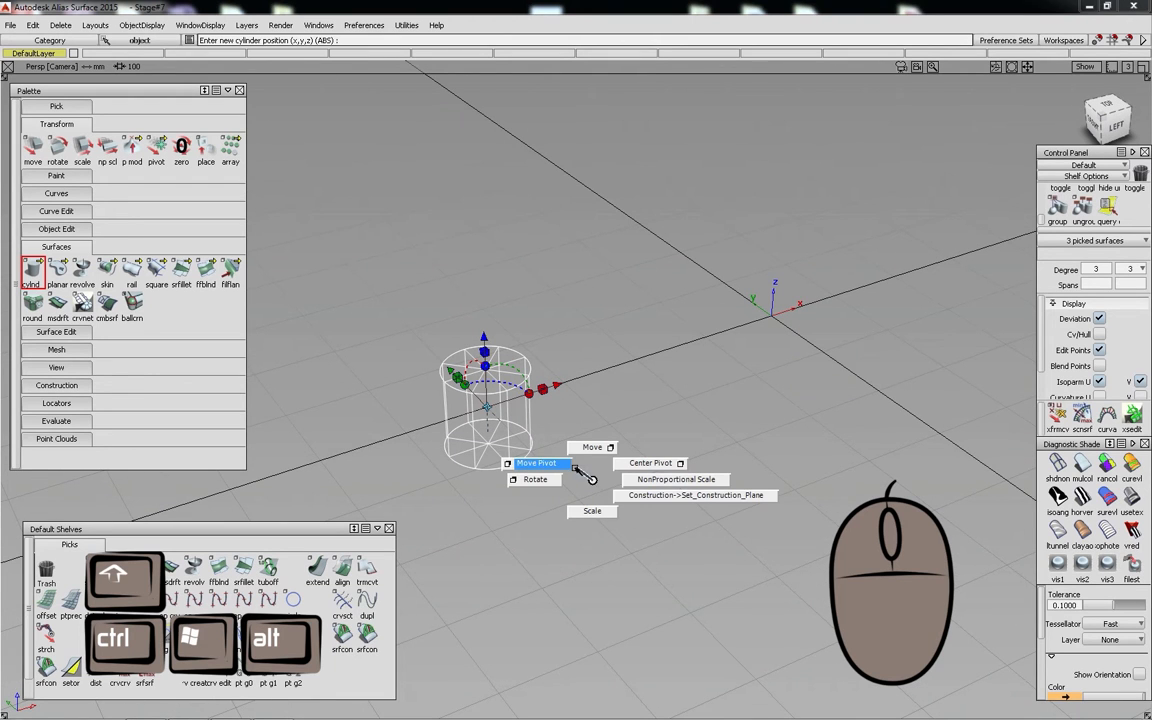
ctrl+shift+middle_click(591, 479)
alt+shift+right_drag(493, 443, 580, 440)
alt+shift+drag(580, 440, 535, 300)
ctrl+shift+drag(630, 514, 607, 237)
ctrl+shift+drag(530, 229, 530, 258)
ctrl+shift+drag(578, 198, 614, 213)
click(527, 377)
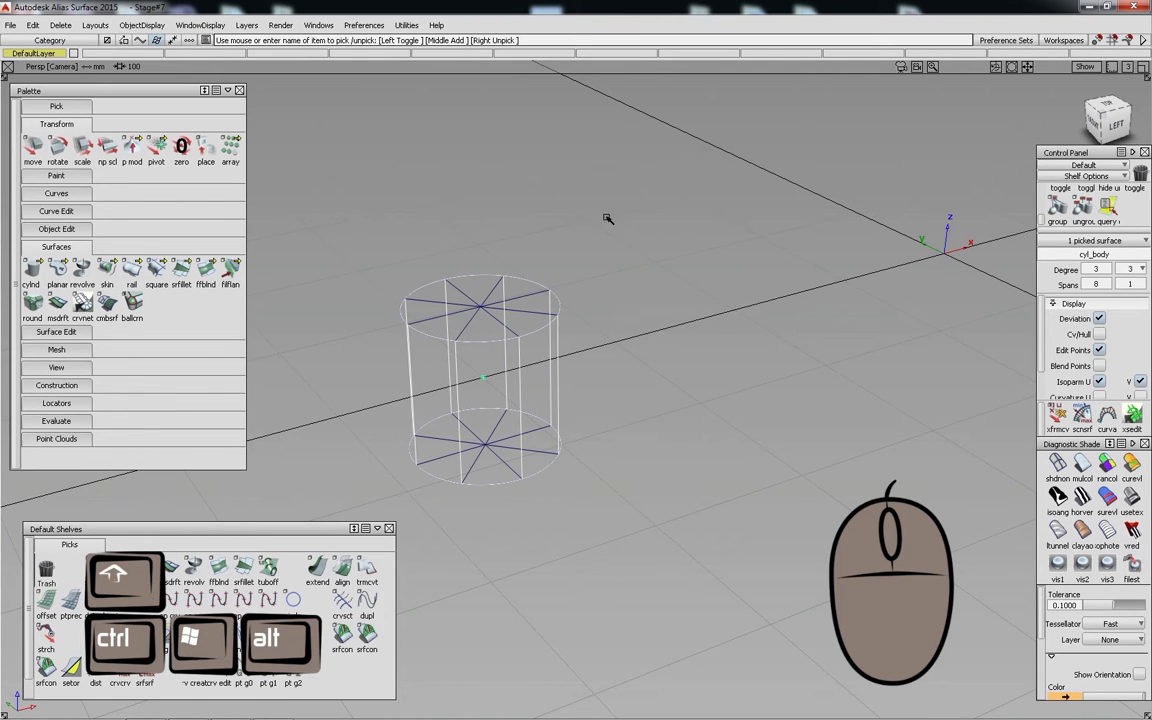
click(600, 98)
ctrl+shift+drag(600, 98, 599, 134)
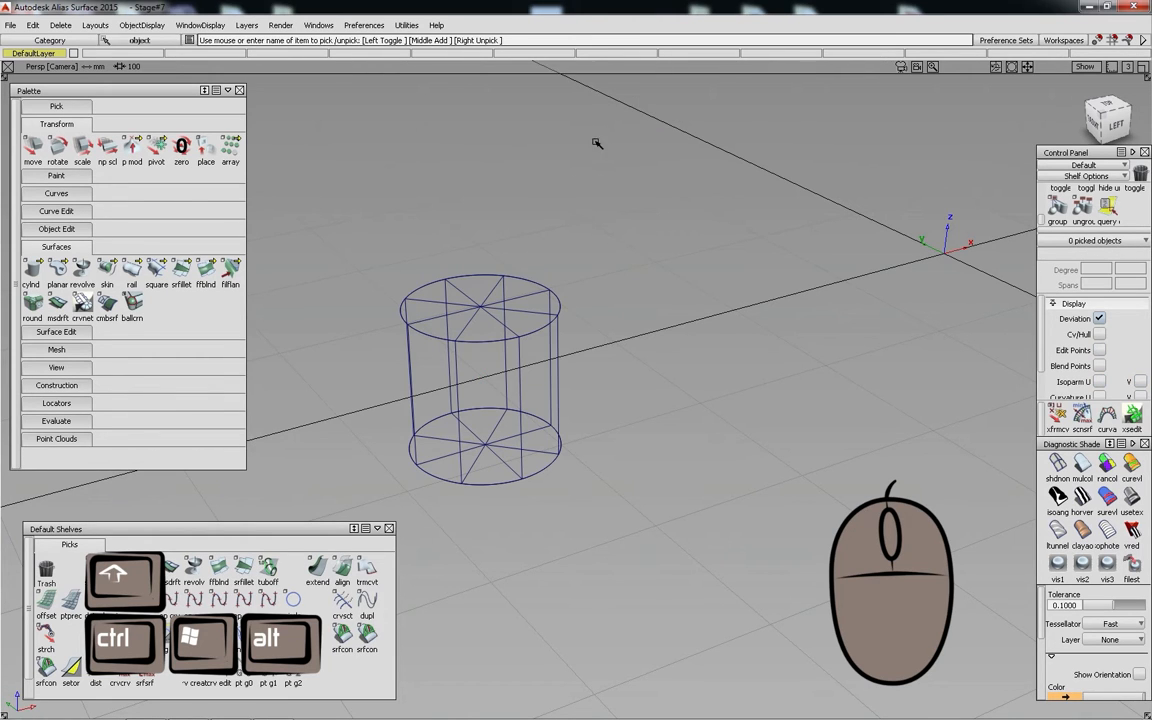
- Pick the whole cylinder and snap its pivot to the centre of its base
click(517, 368)
ctrl+shift+middle_drag(608, 416, 540, 402)
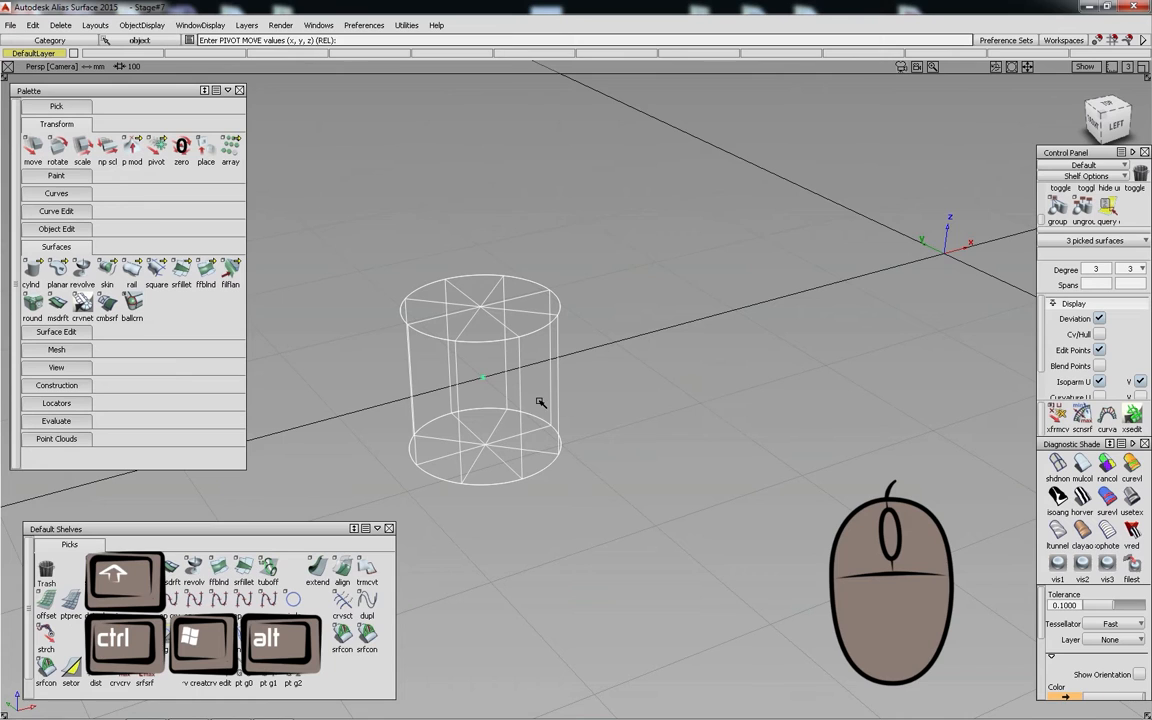
key(ctrl+alt)
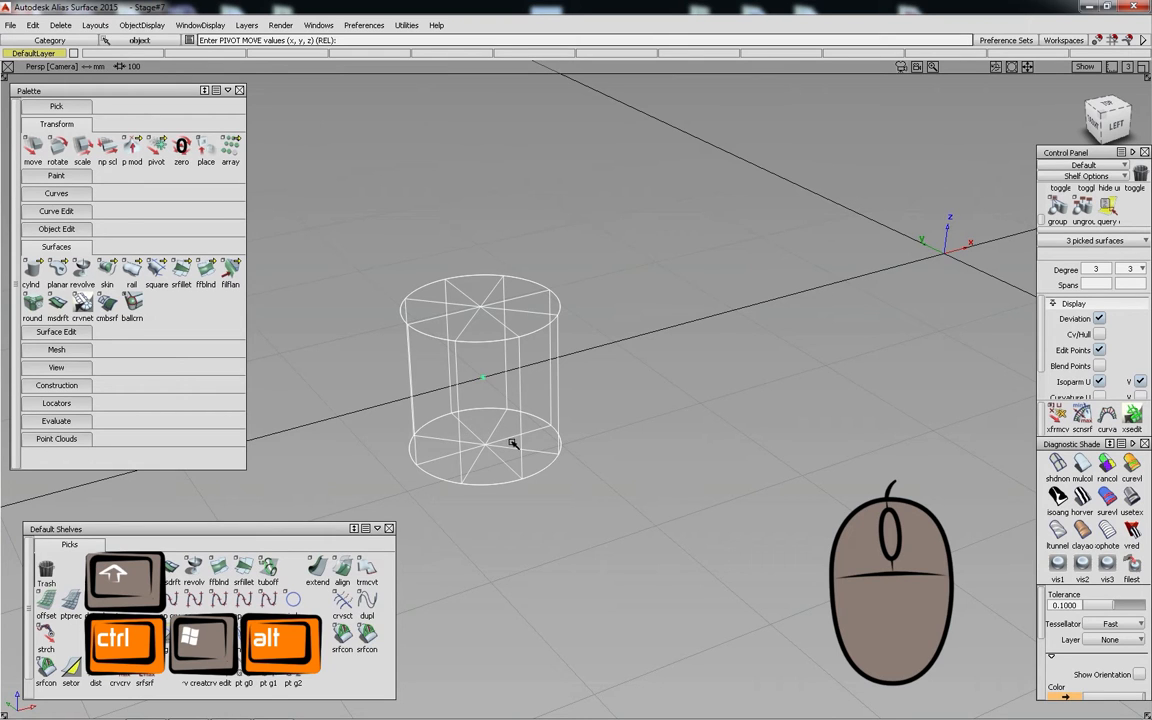
ctrl+alt+drag(505, 418, 478, 466)
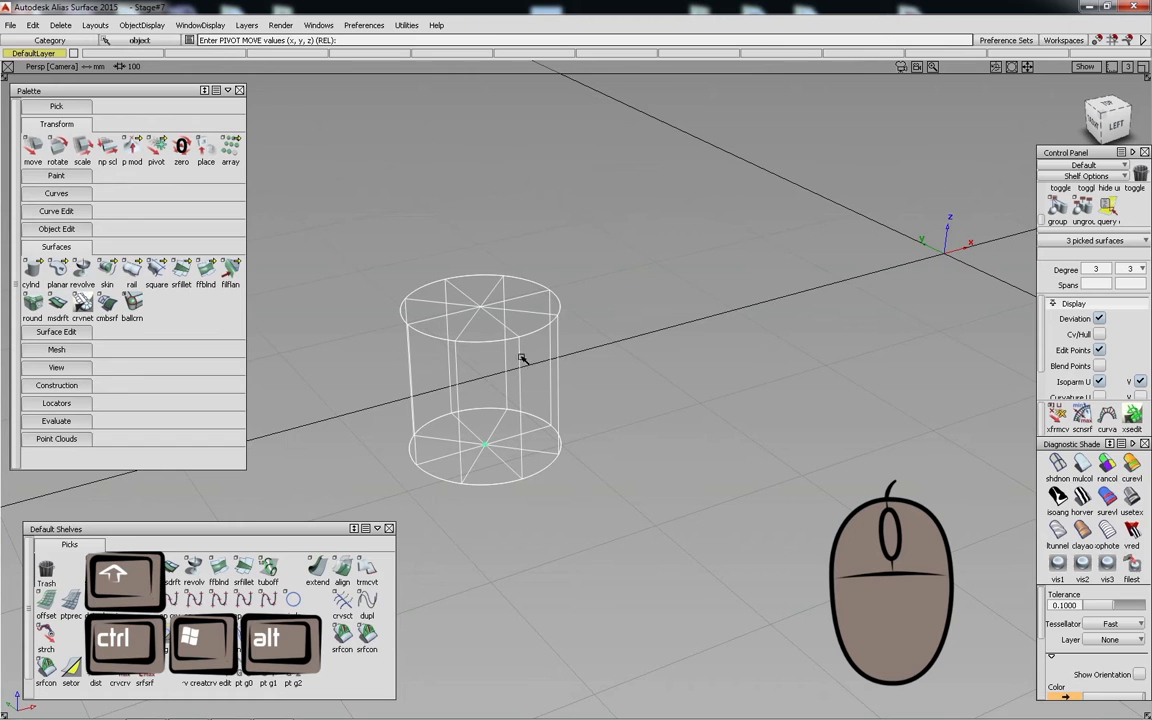
- Move the cylinder with grid snapping so that its base centre sits on the X axis of the grid
ctrl+alt+shift+drag(561, 357, 562, 320)
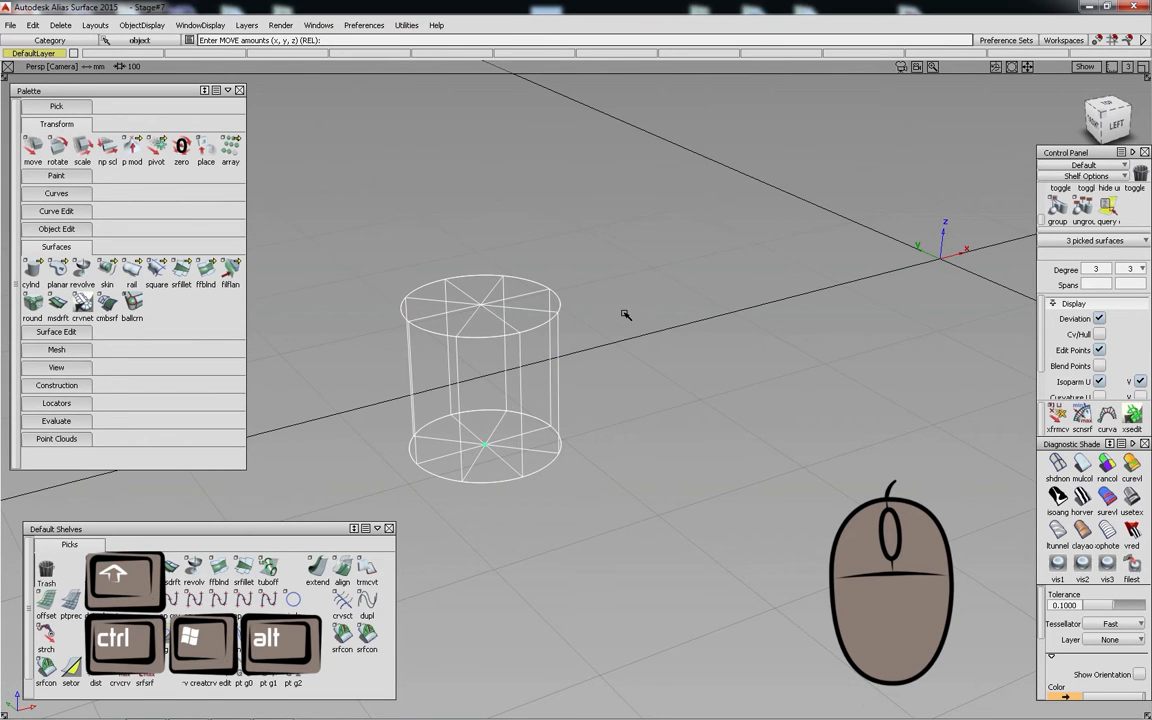
key(alt)
alt+drag(712, 309, 488, 399)
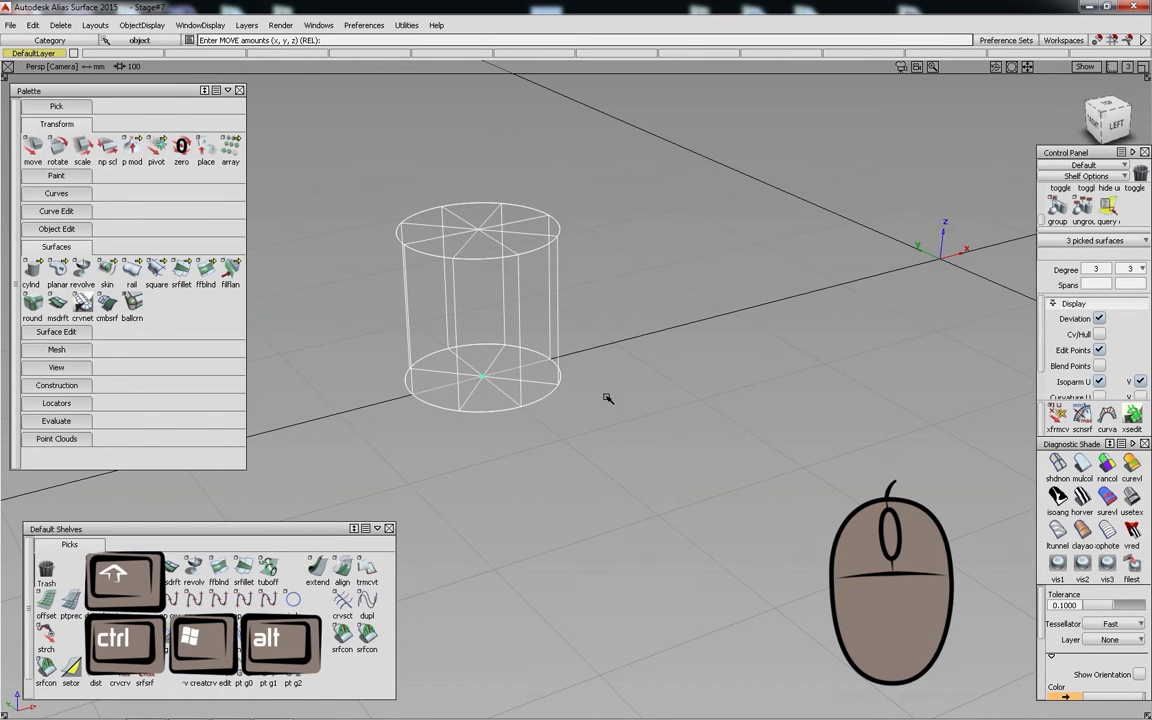
- Stretch the cylinder upward along Z to about twice its height with non-proportional scaling, then unpick it
alt+shift+drag(450, 345, 476, 351)
alt+shift+right_drag(476, 351, 523, 362)
alt+shift+drag(523, 362, 584, 283)
alt+shift+right_drag(584, 283, 597, 555)
alt+shift+right_drag(826, 211, 427, 198)
alt+shift+drag(427, 198, 509, 259)
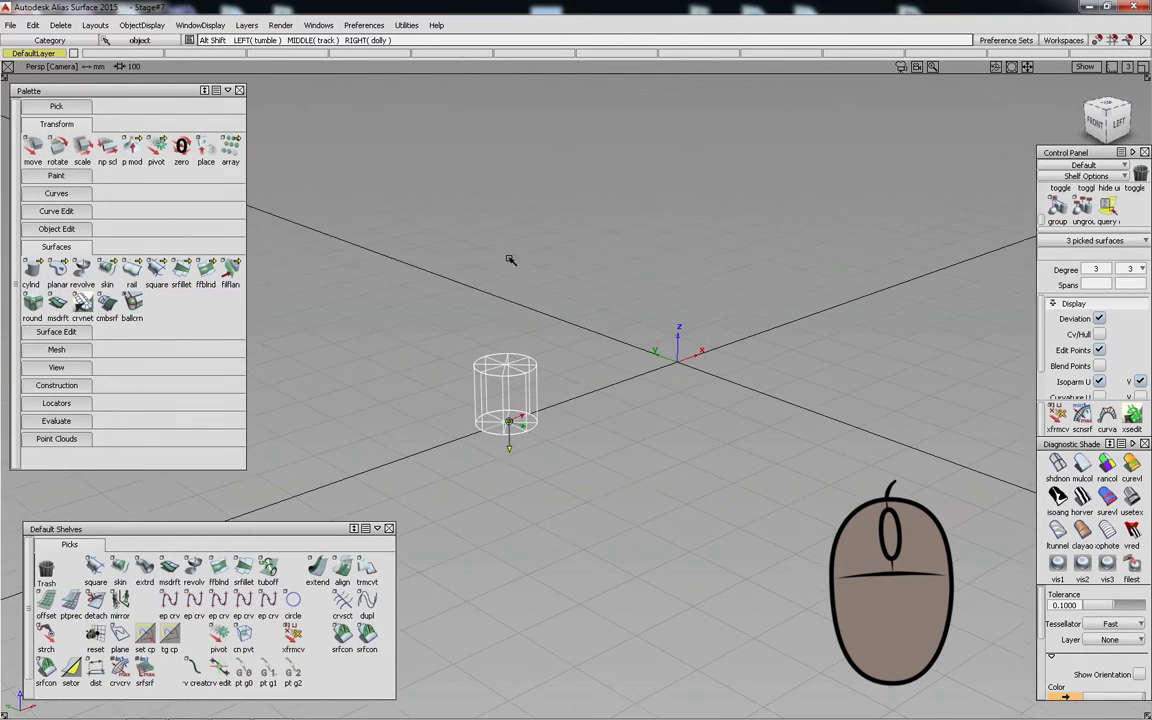
alt+shift+drag(588, 303, 560, 292)
alt+shift+middle_drag(540, 290, 601, 343)
alt+shift+right_drag(601, 343, 607, 326)
alt+shift+drag(607, 326, 582, 339)
alt+shift+middle_drag(532, 340, 575, 347)
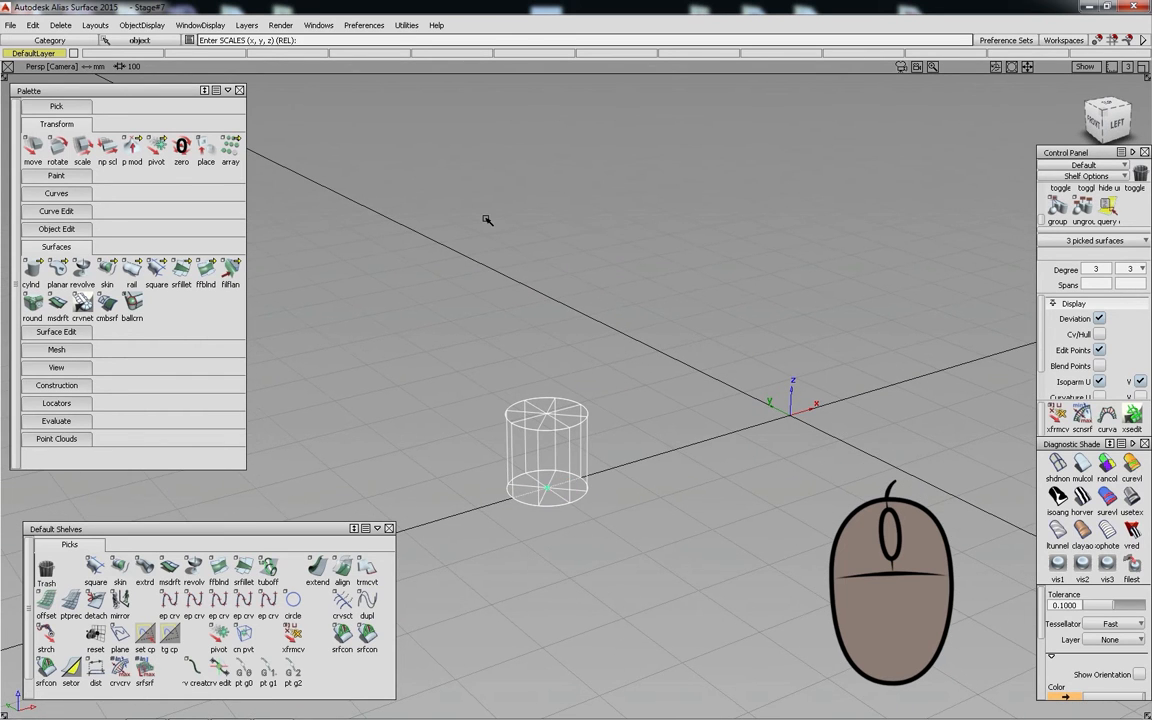
right_drag(578, 370, 590, 347)
alt+shift+drag(684, 342, 435, 398)
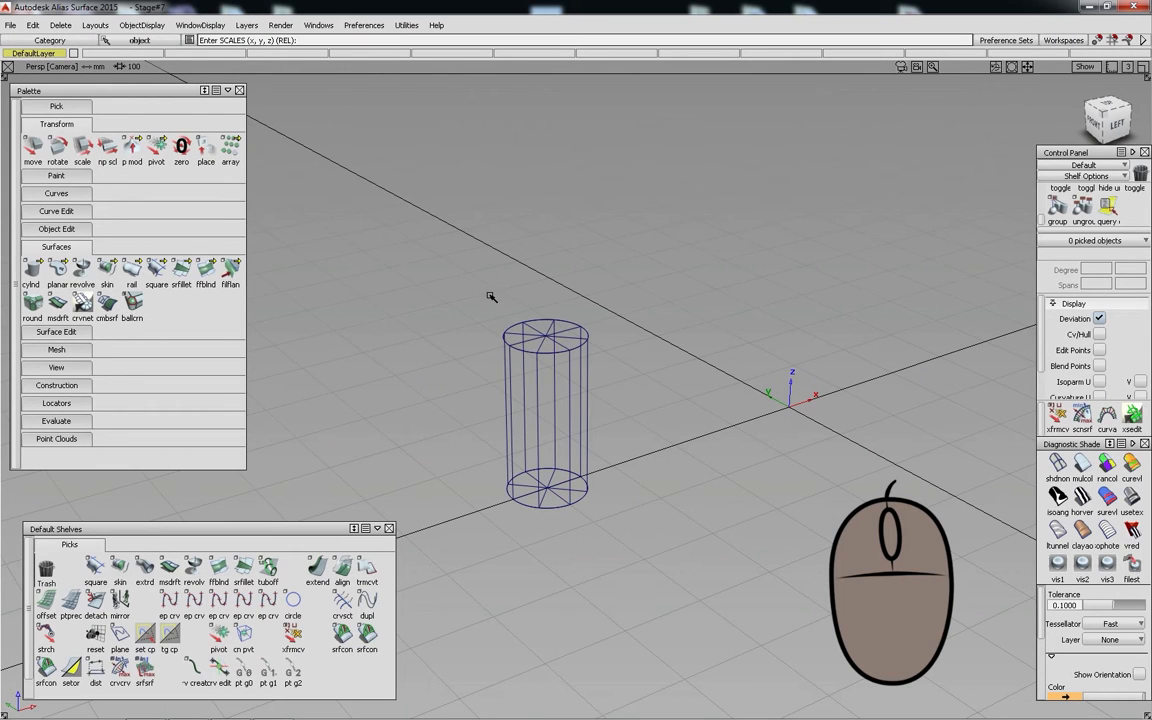
- Place a cone primitive snapped to the centre of the cylinder's top face
drag(33, 266, 135, 278)
alt+shift+drag(625, 270, 493, 257)
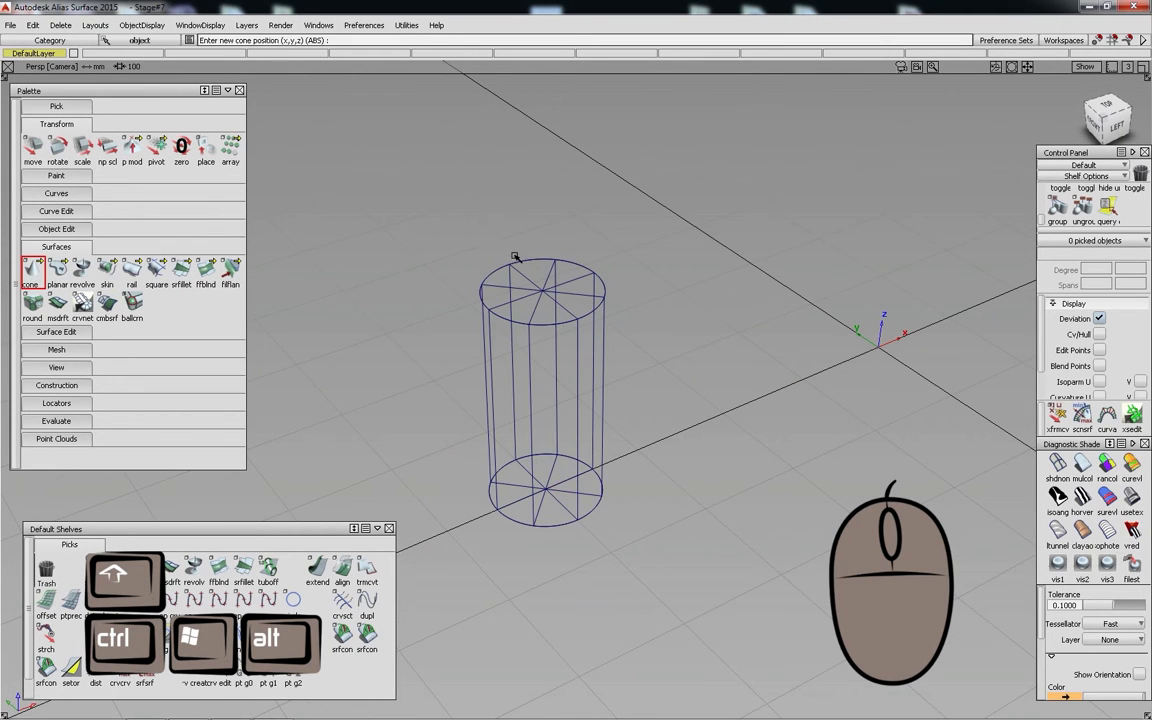
key(ctrl+alt)
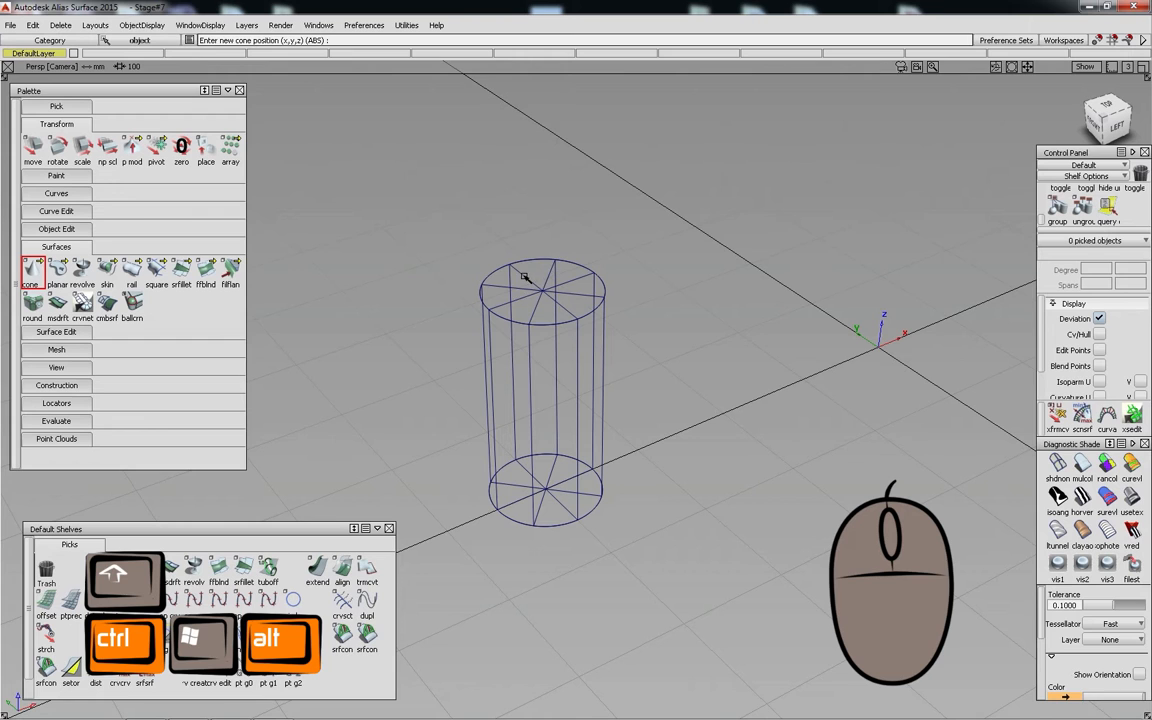
drag(522, 275, 680, 198)
- Scale the cone uniformly until its base slightly overhangs the cylinder, then unpick it
ctrl+shift+middle_drag(680, 198, 674, 222)
drag(666, 256, 668, 258)
alt+shift+middle_drag(630, 327, 632, 387)
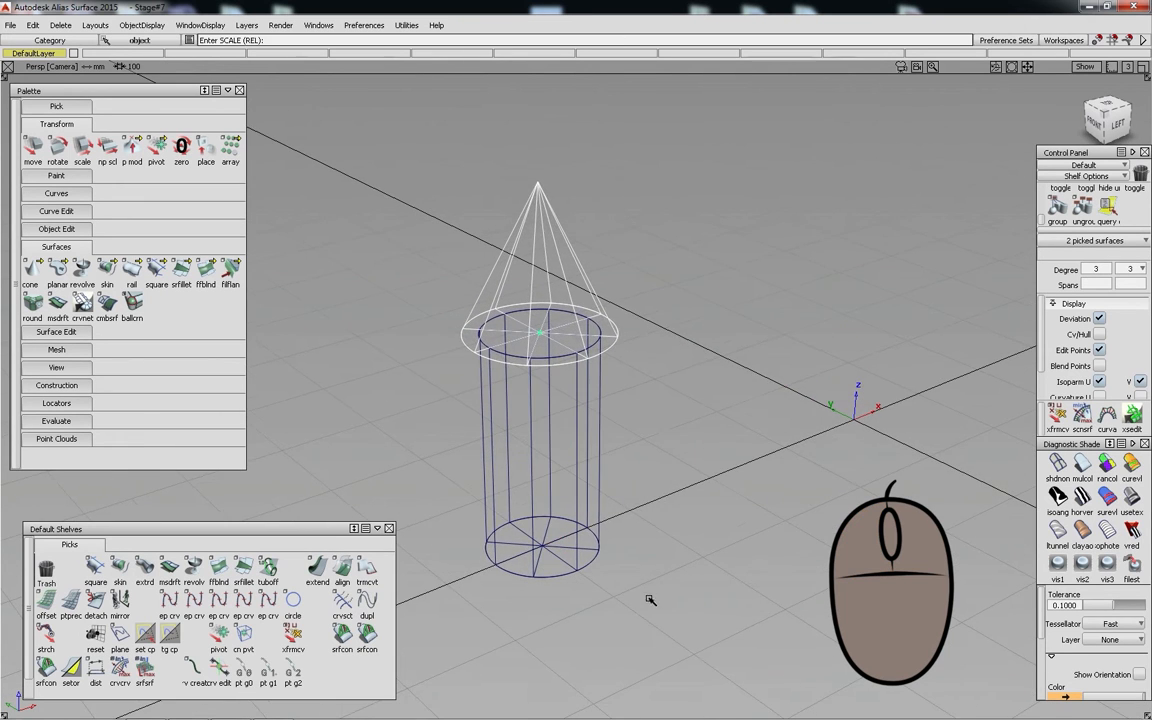
ctrl+shift+drag(755, 350, 757, 397)
alt+shift+middle_drag(757, 397, 756, 419)
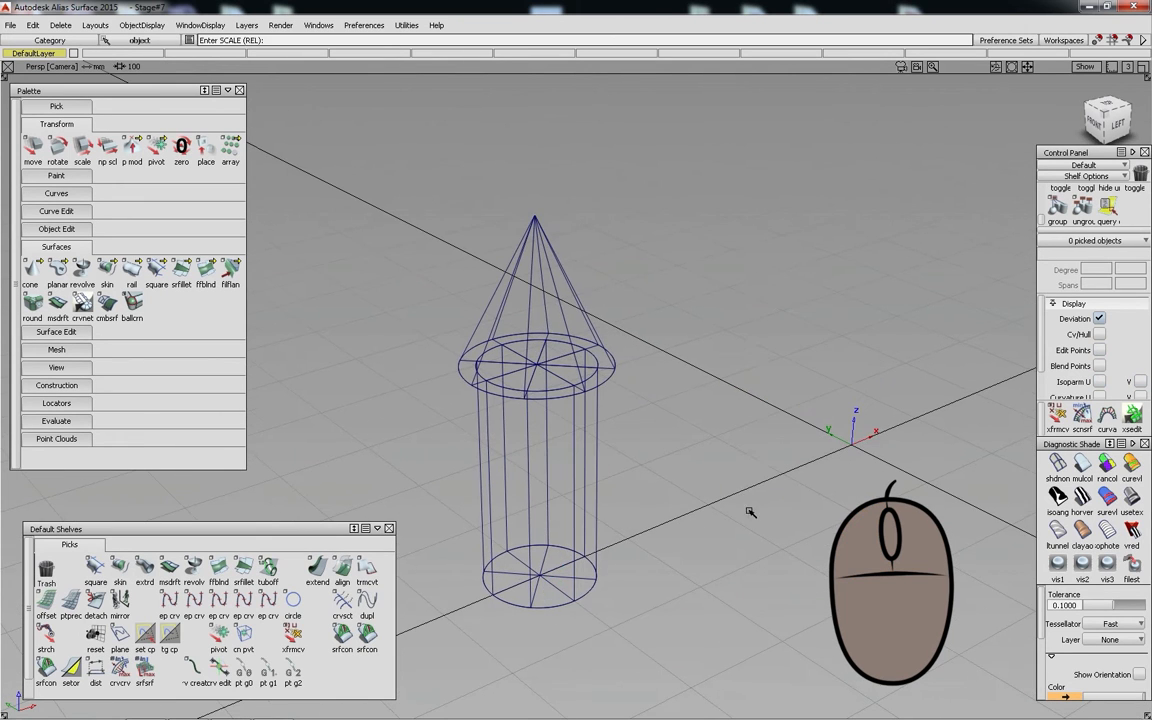
- Shade the model with the multi-color diagnostic shader and give the cone a dark grey shading colour
click(1083, 464)
click(1057, 462)
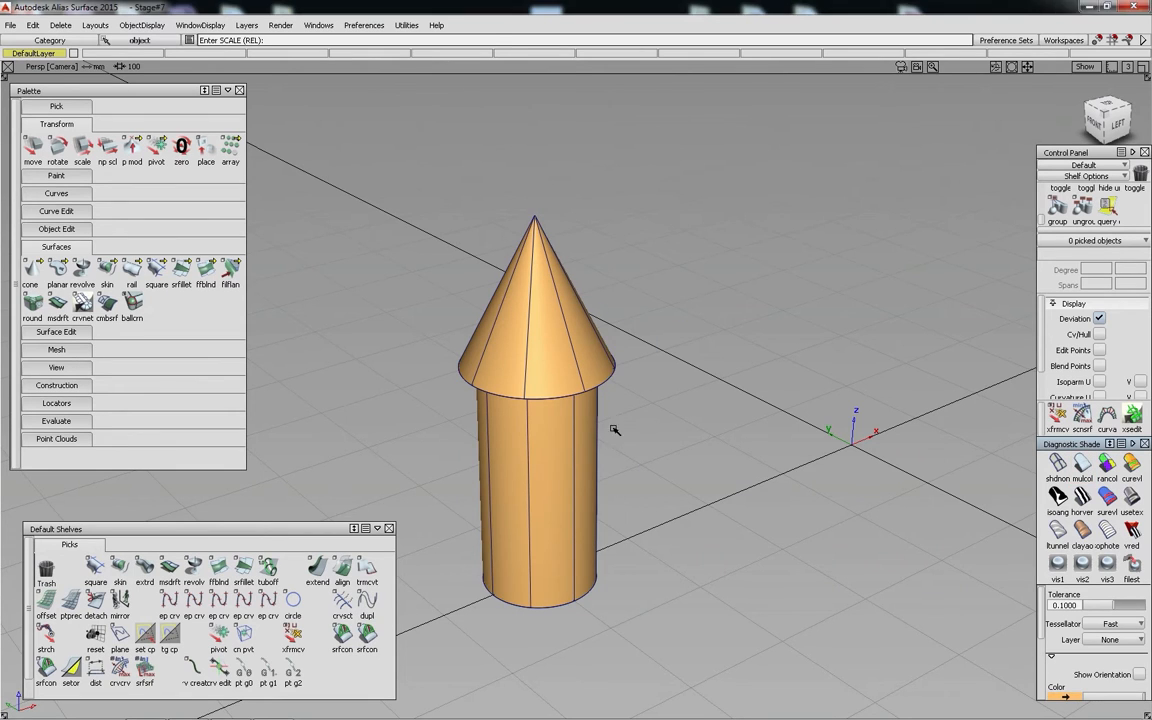
click(578, 486)
click(562, 200)
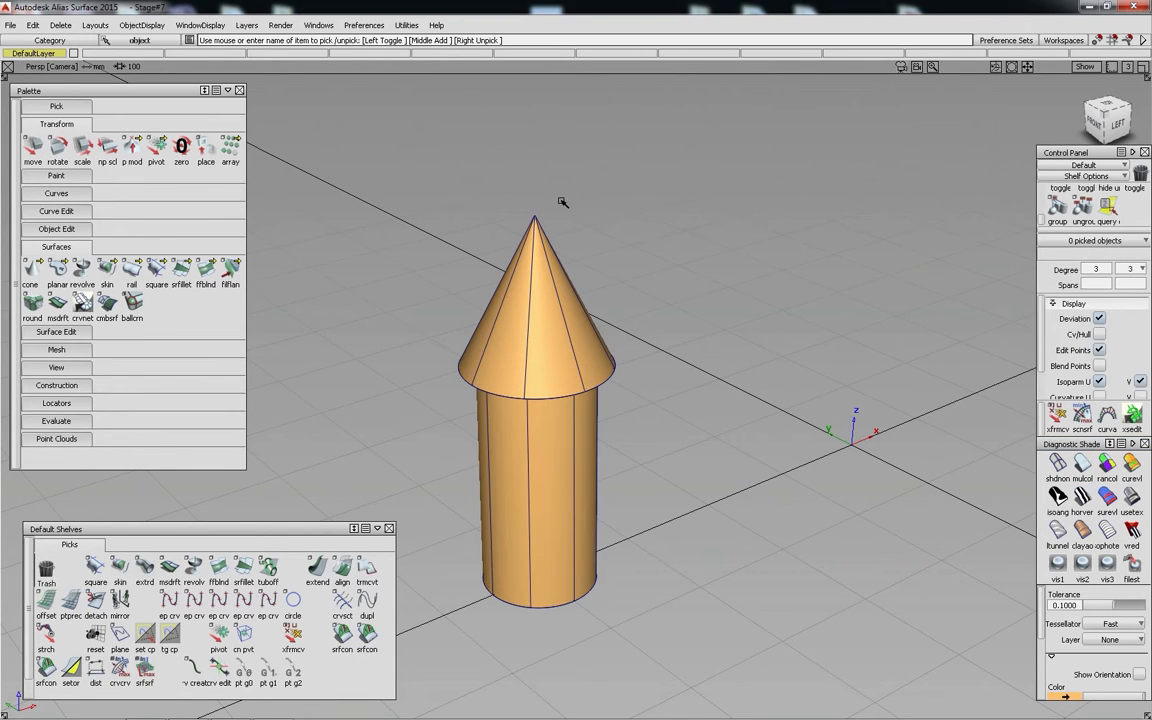
click(528, 294)
click(1069, 696)
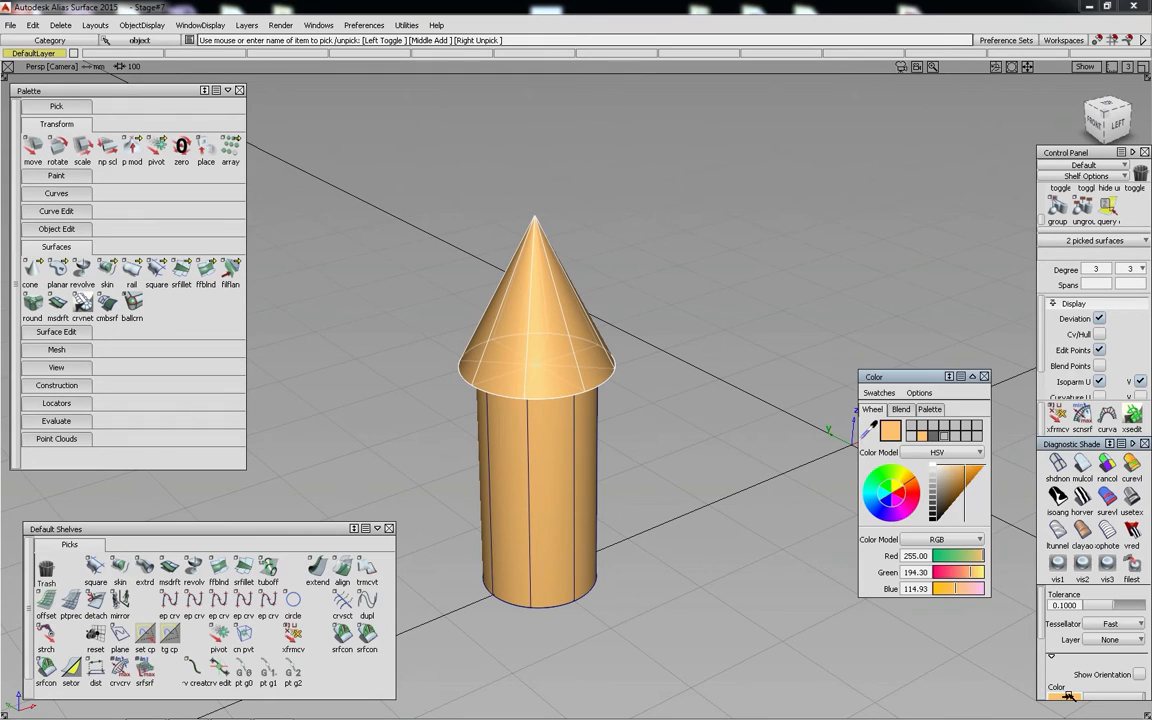
click(934, 436)
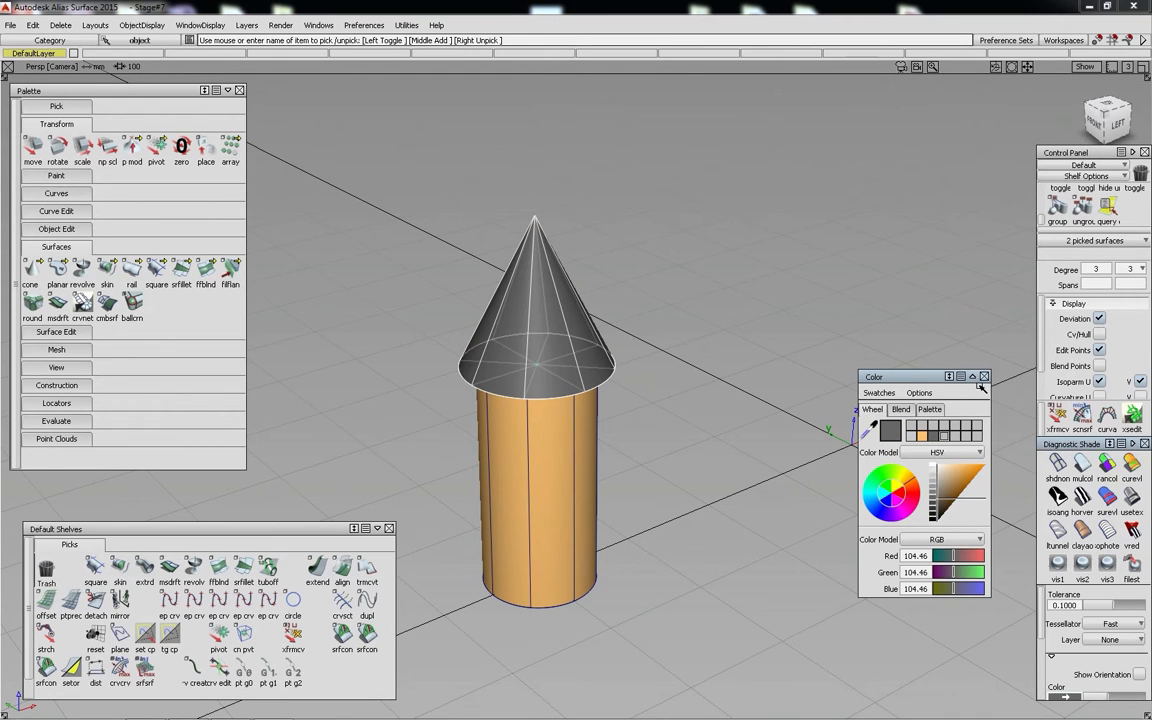
click(984, 376)
click(666, 480)
- Group the cone and the cylinder into one tower object, then clear the selection
mouse_move(686, 268)
alt+shift+mouse_down()
mouse_move(568, 293)
mouse_move(547, 324)
alt+shift+mouse_up()
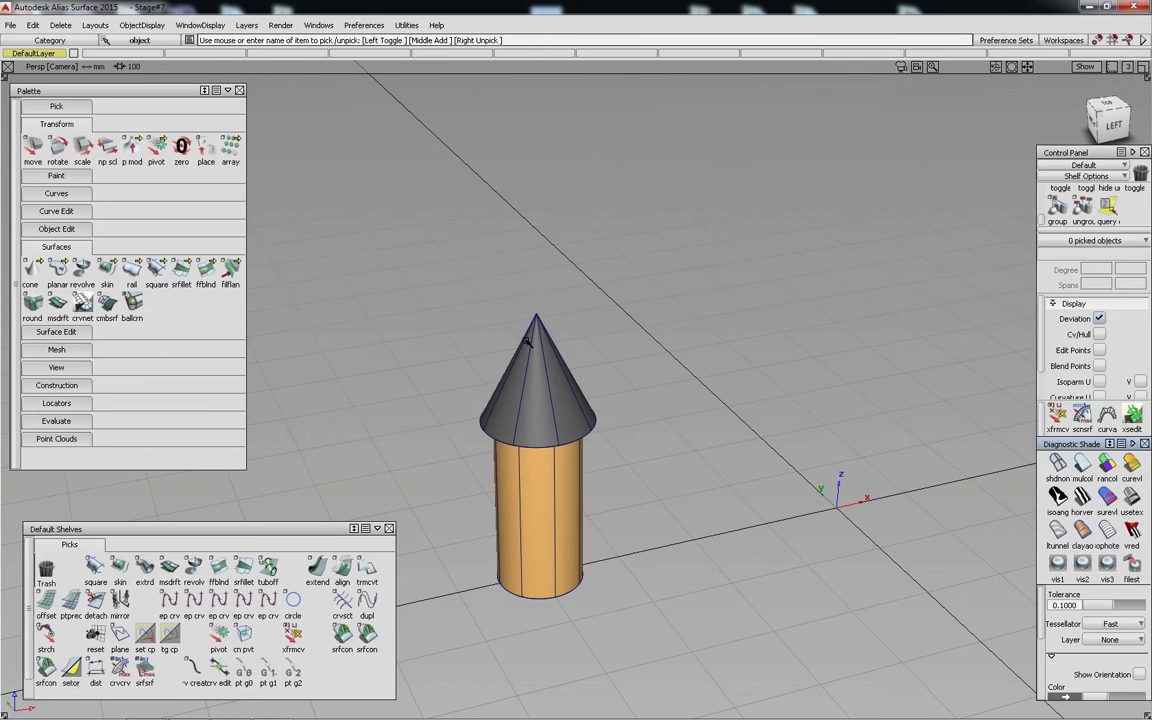
click(539, 396)
click(539, 478)
key(ctrl+shift+alt+super+g)
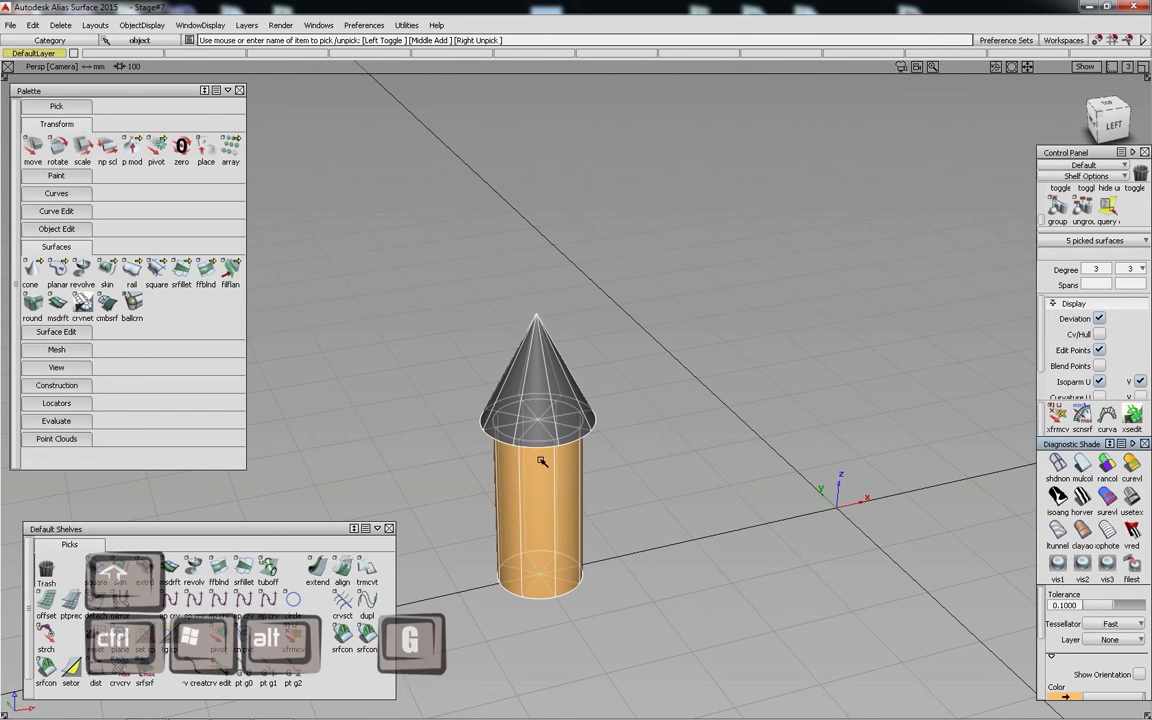
key(ctrl+g)
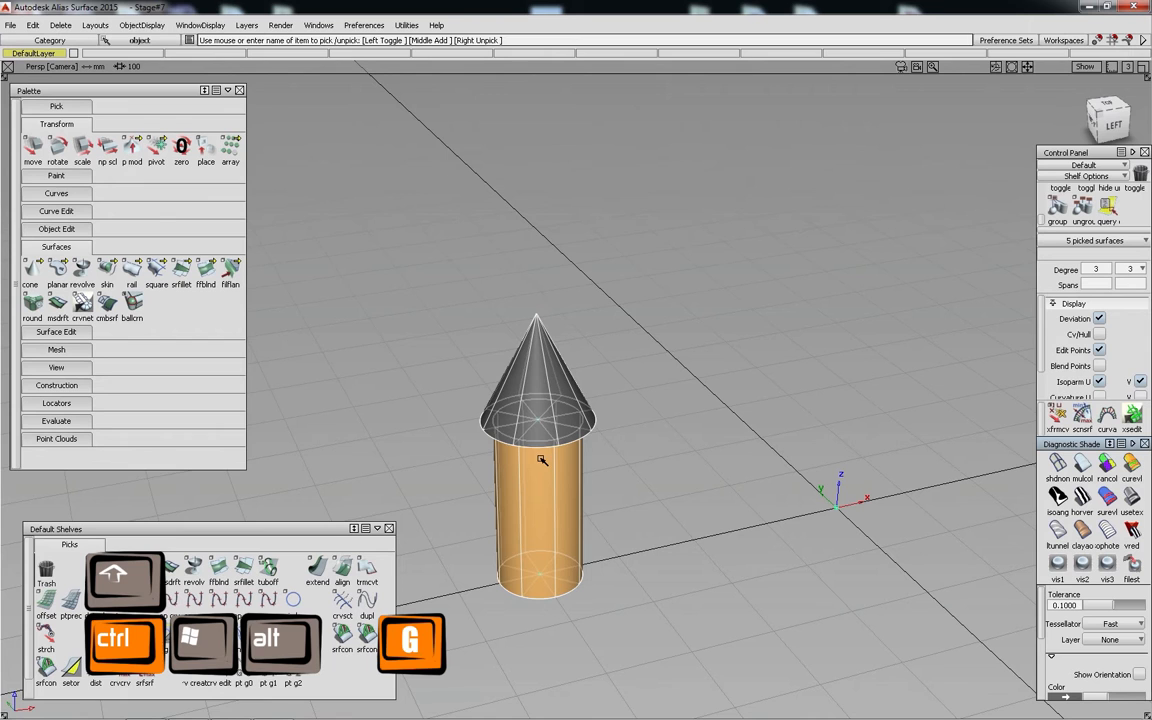
click(599, 262)
ctrl+shift+drag(597, 234, 597, 265)
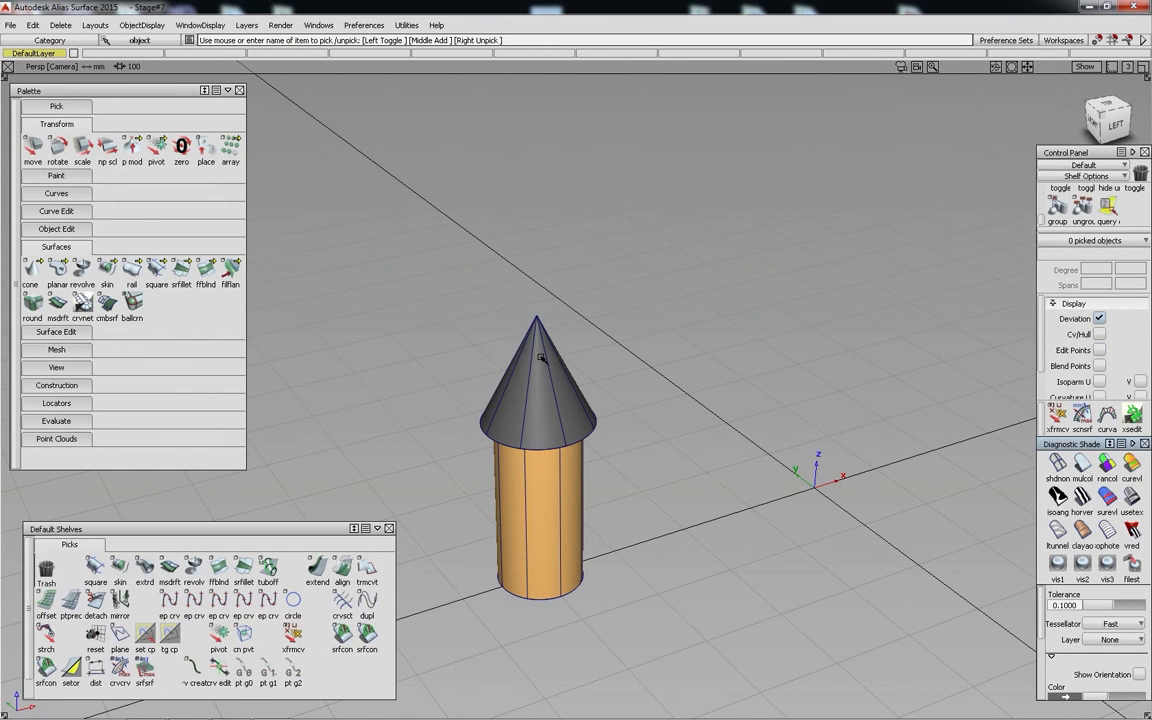
- Pick the tower group, create a new layer and name it tour
click(540, 357)
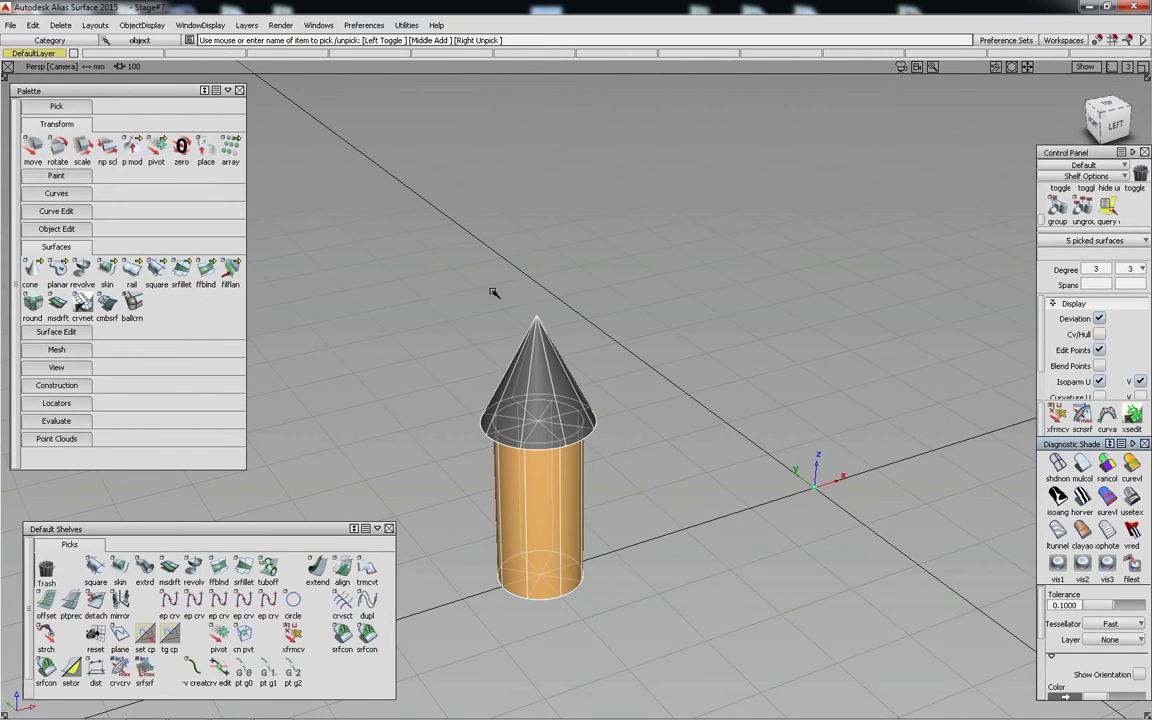
click(246, 25)
click(248, 42)
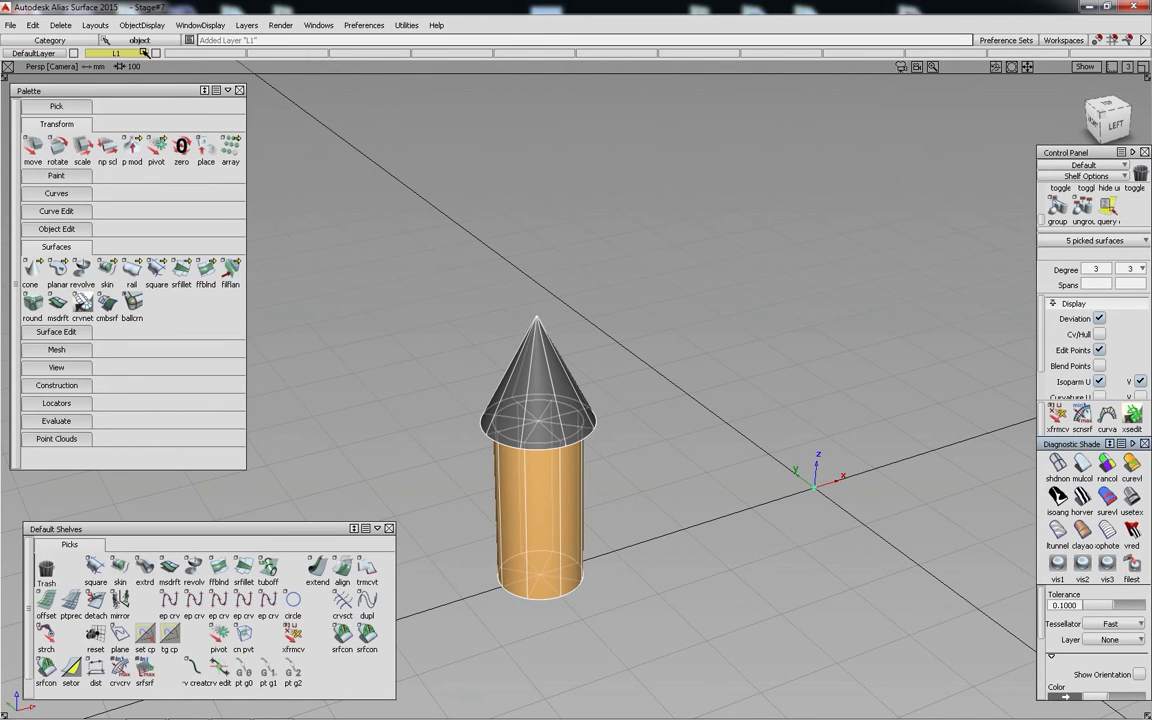
double_click(131, 53)
text(tour)
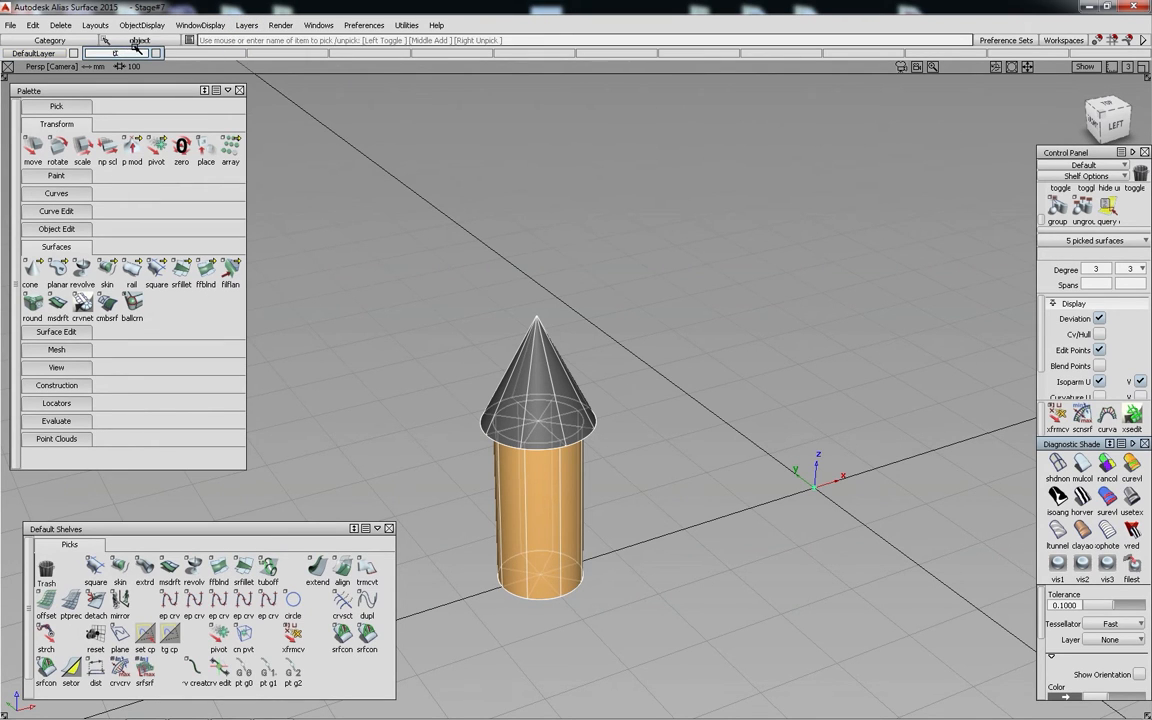
key(Return)
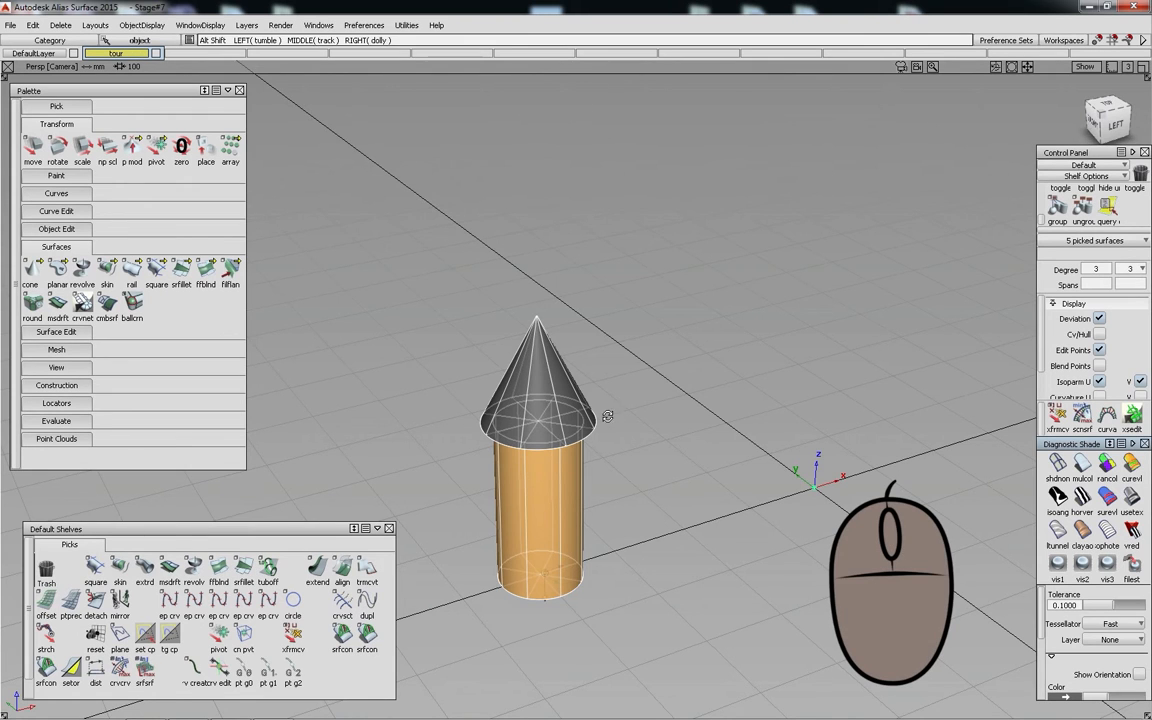
- Assign the picked tower group to the tour layer
alt+shift+drag(607, 417, 622, 408)
right_drag(110, 52, 122, 66)
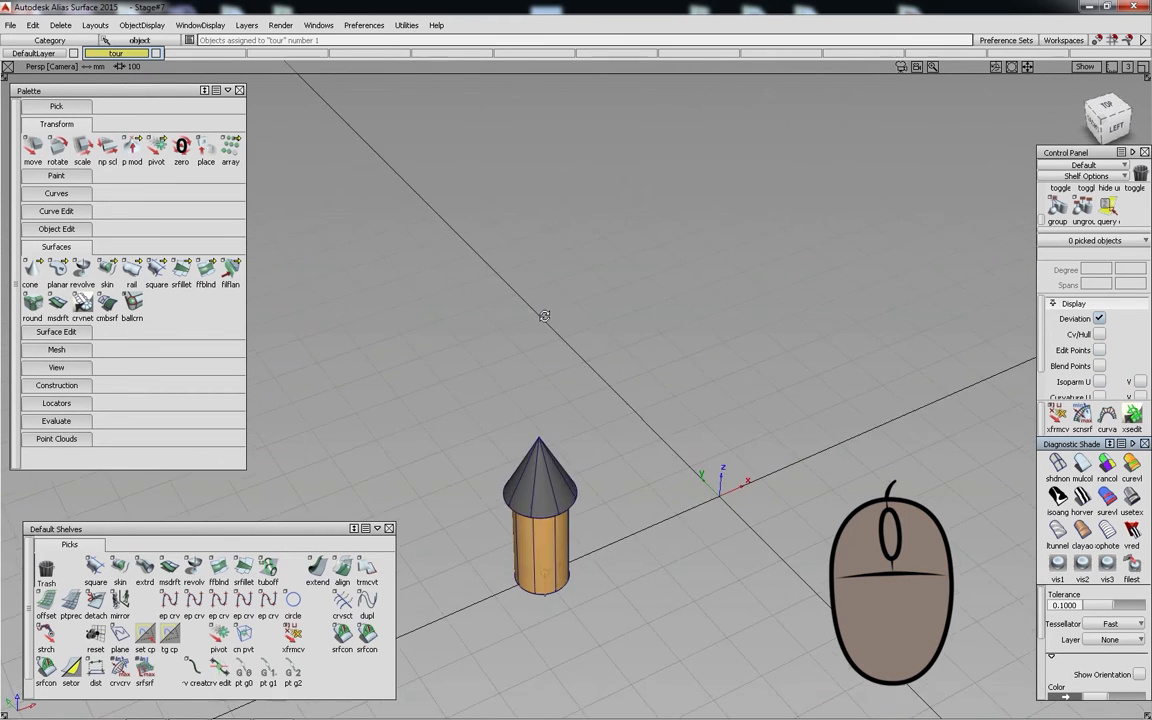
alt+shift+right_drag(543, 314, 617, 372)
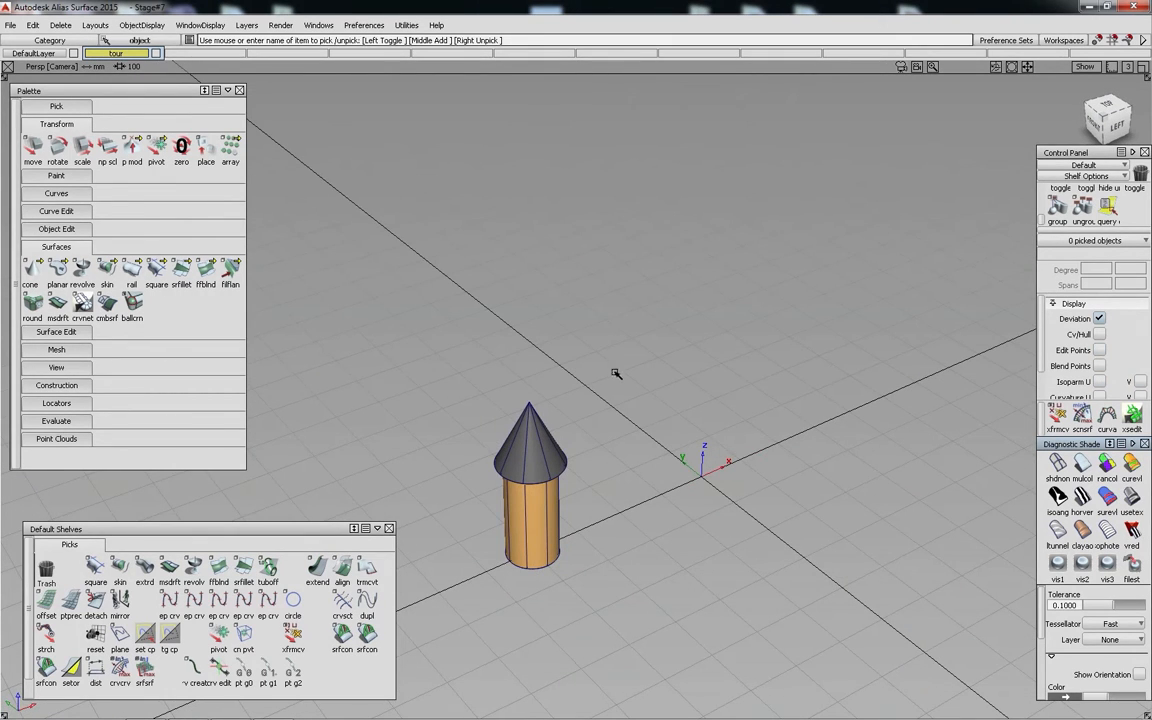
- Pick the tower group and snap its pivot to the world origin on the grid
ctrl+shift+drag(560, 311, 535, 321)
click(549, 443)
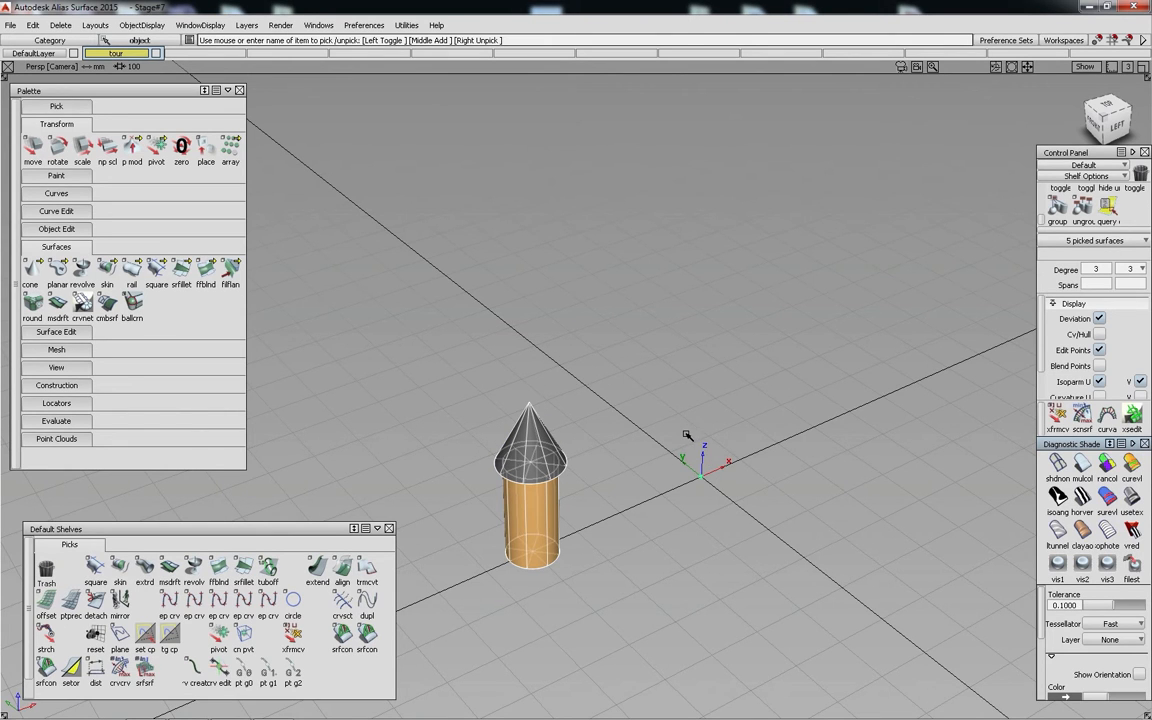
ctrl+shift+drag(675, 347, 651, 393)
ctrl+shift+drag(719, 454, 698, 434)
alt+drag(640, 405, 689, 477)
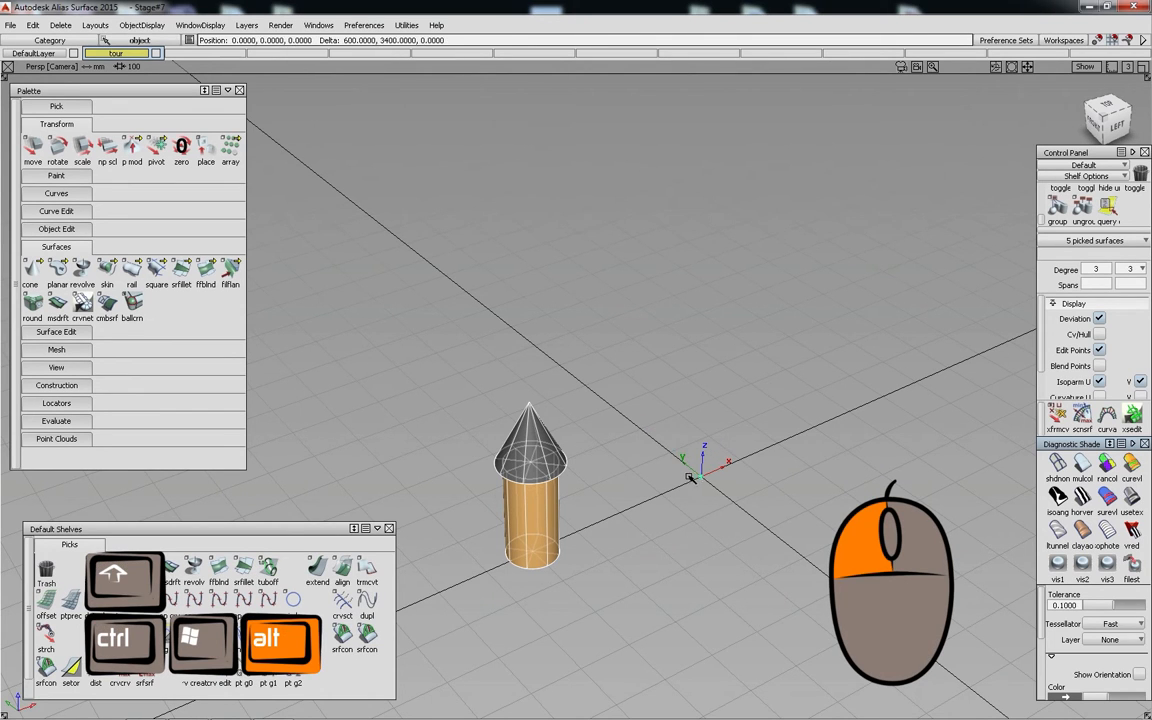
- Duplicate the picked tower group as 5 grouped copies with a 60-degree Z rotation in XYZ space
click(35, 27)
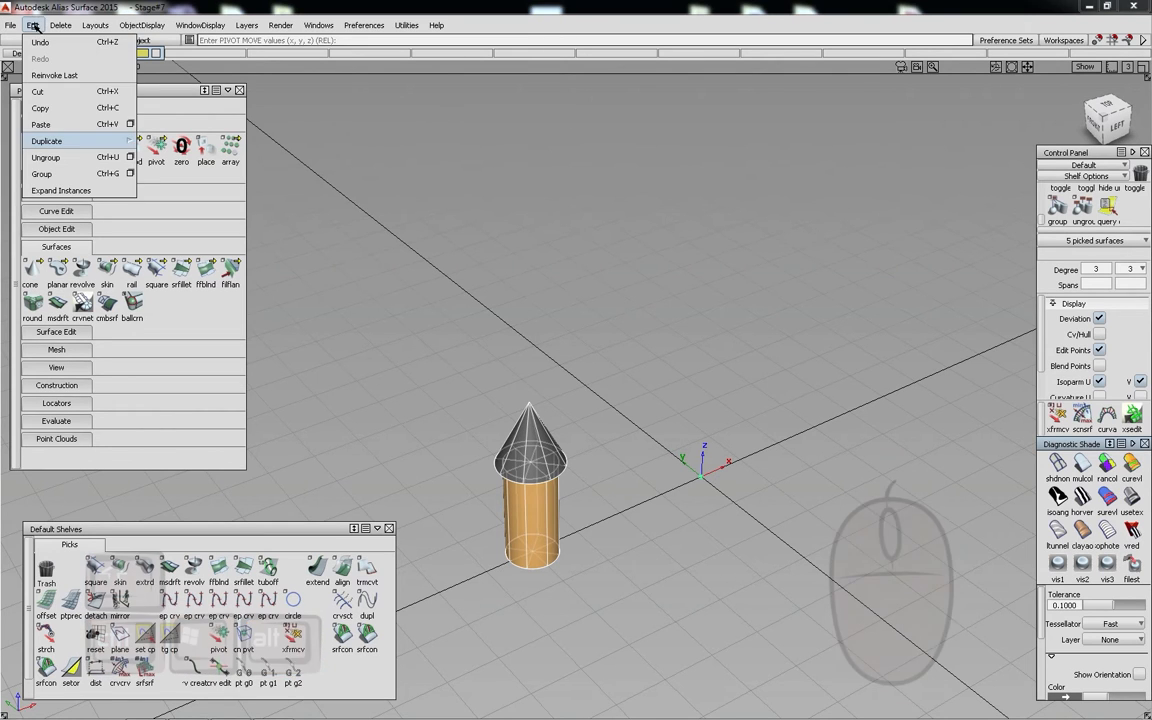
mouse_move(93, 140)
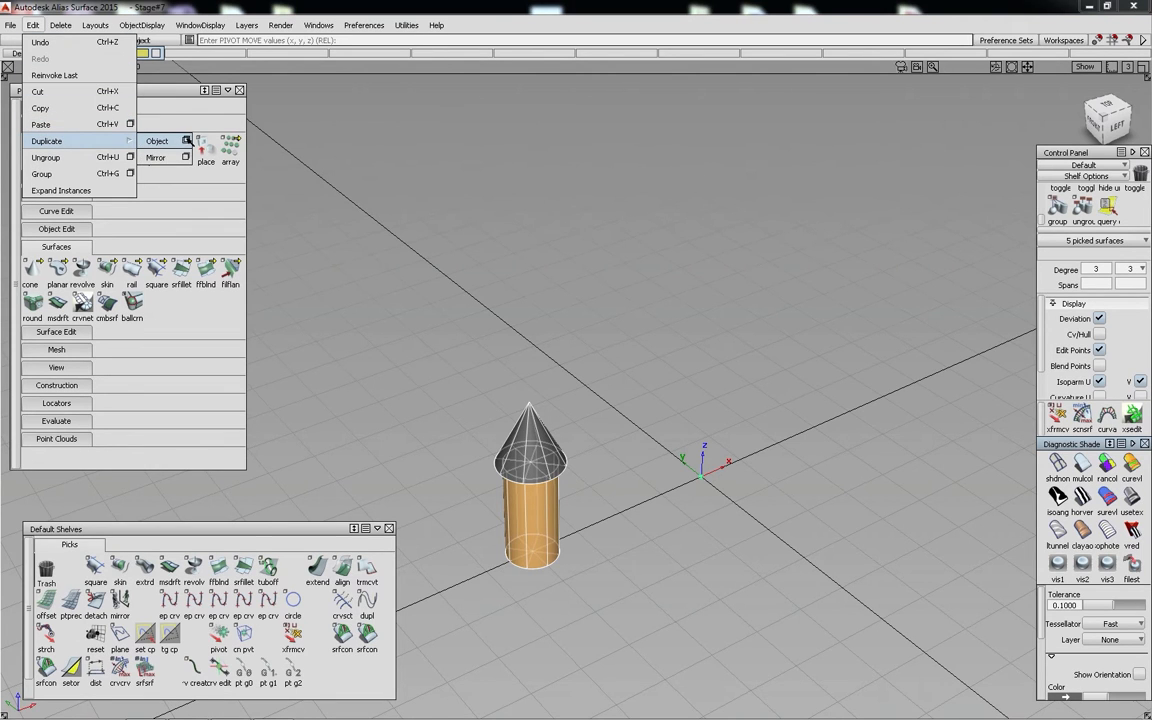
click(185, 141)
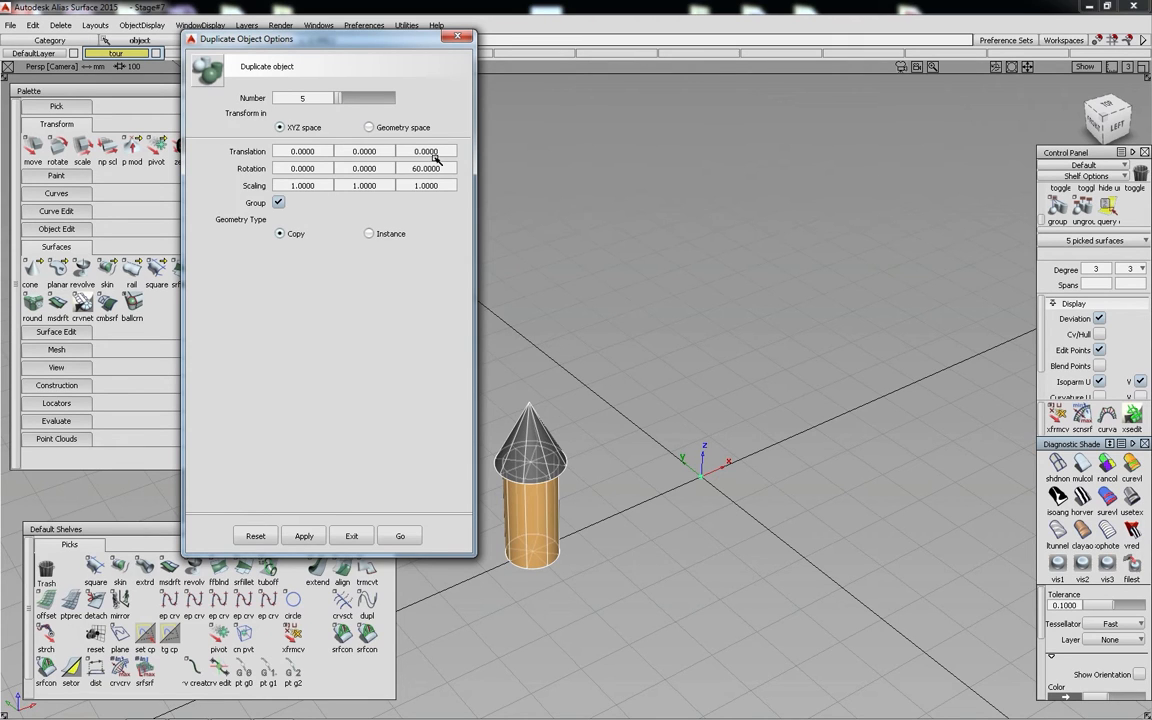
drag(411, 169, 450, 169)
click(403, 536)
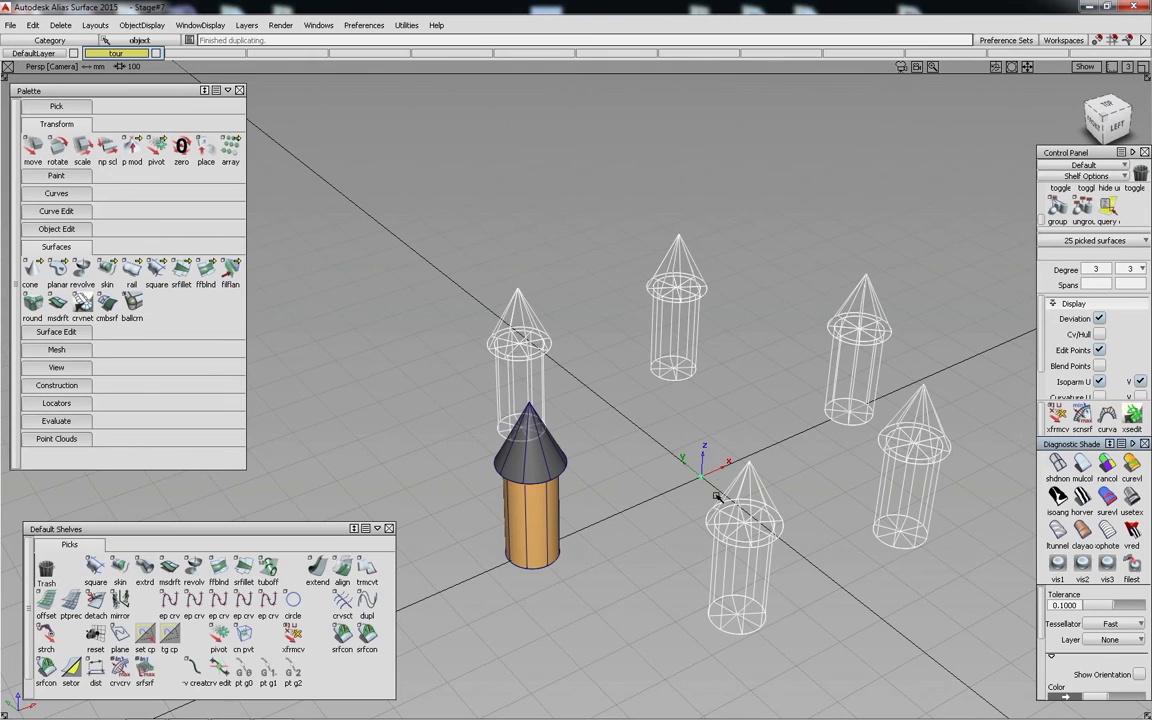
- Clear the selection and shade the duplicated towers like the original tower
alt+shift+drag(716, 497, 590, 422)
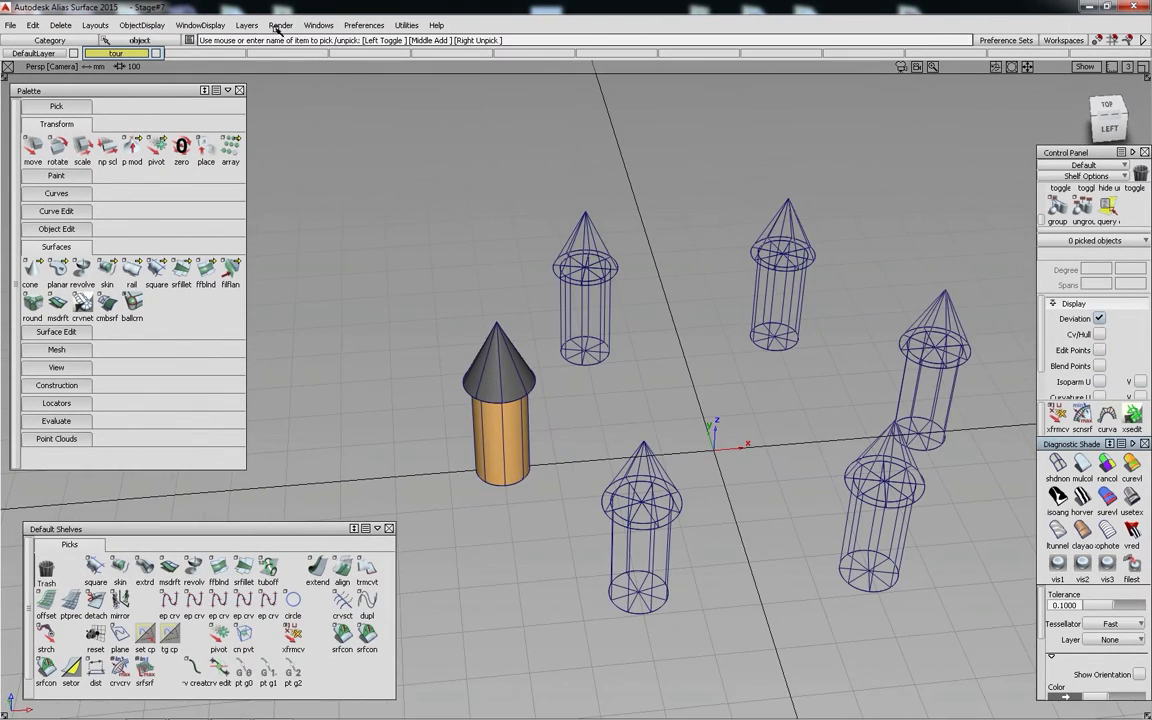
key(ctrl+h)
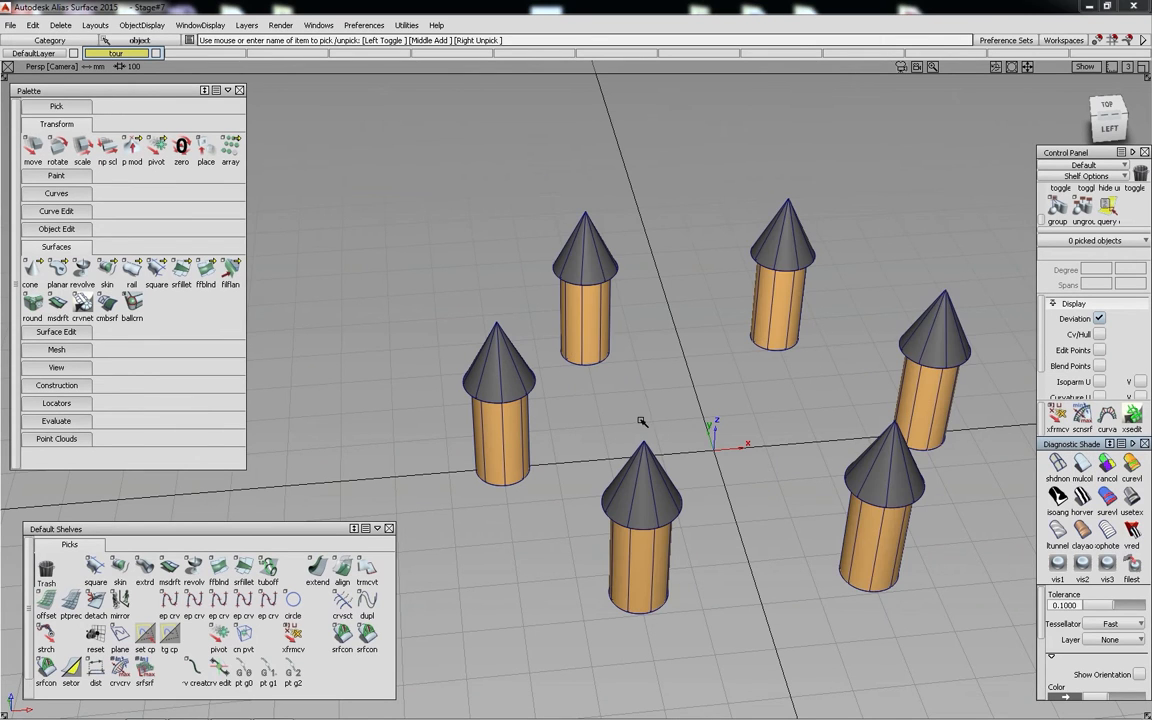
mouse_move(643, 419)
alt+shift+mouse_down()
mouse_move(622, 222)
mouse_move(557, 296)
alt+shift+mouse_up()
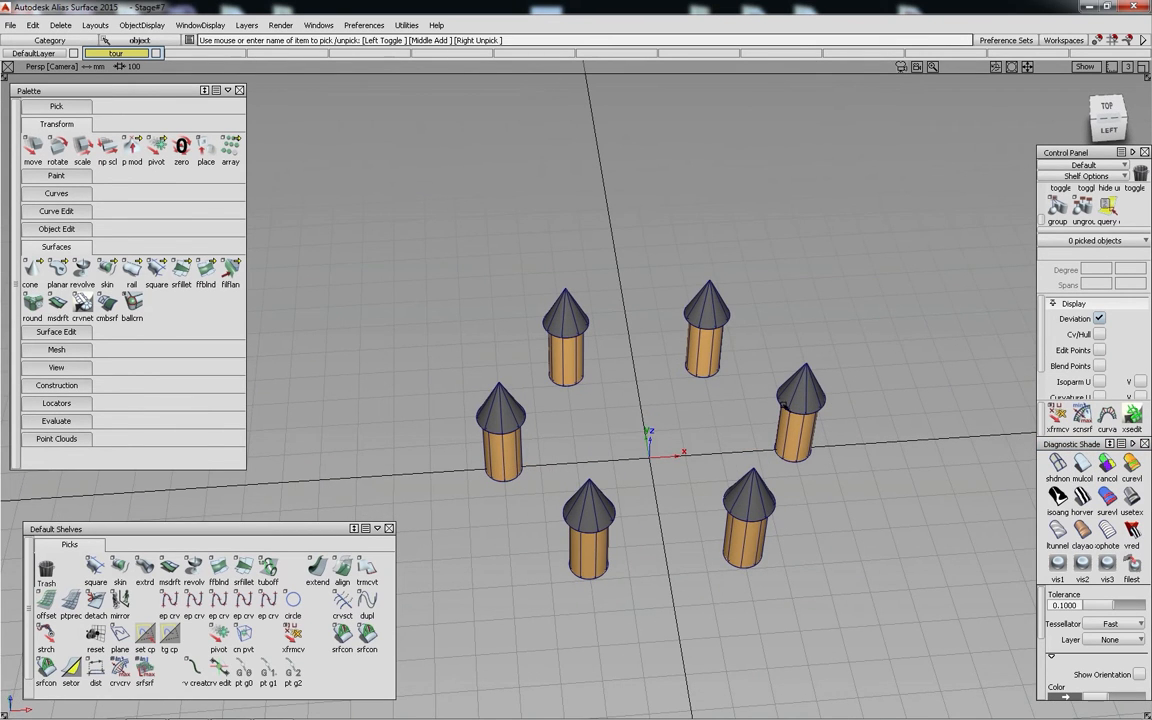
alt+shift+drag(800, 325, 689, 352)
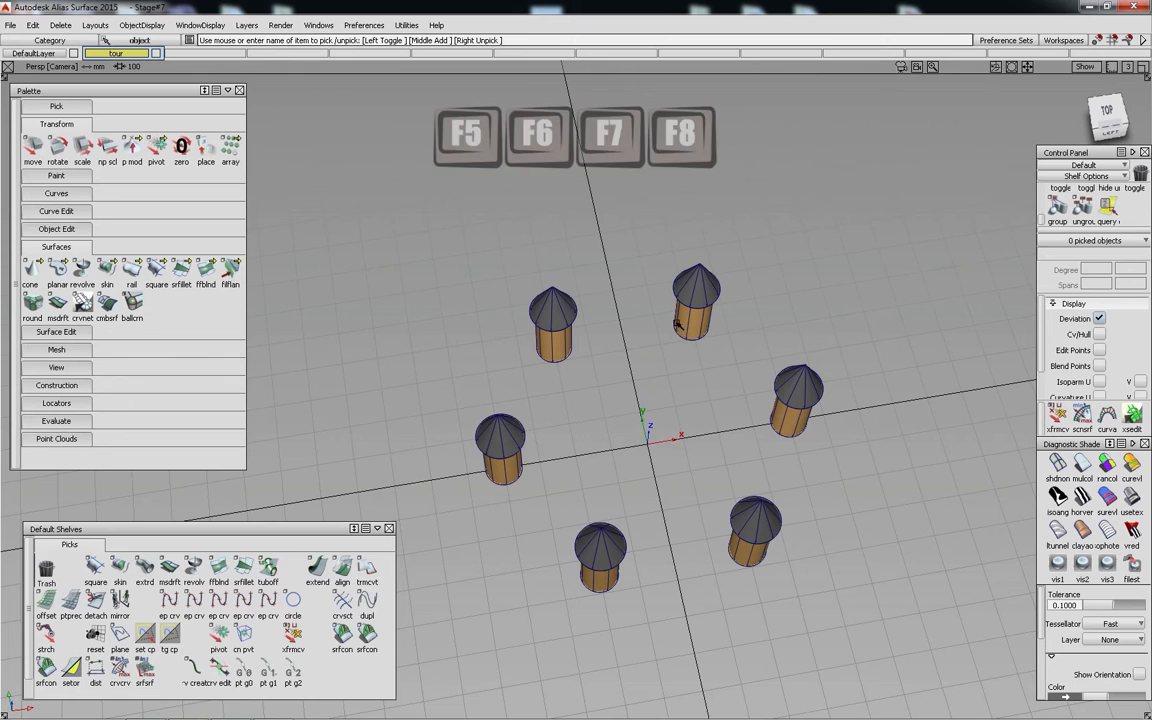
- In the Top view, create a cube primitive snapped to the world origin on the grid
key(F5)
drag(31, 266, 157, 268)
key(alt)
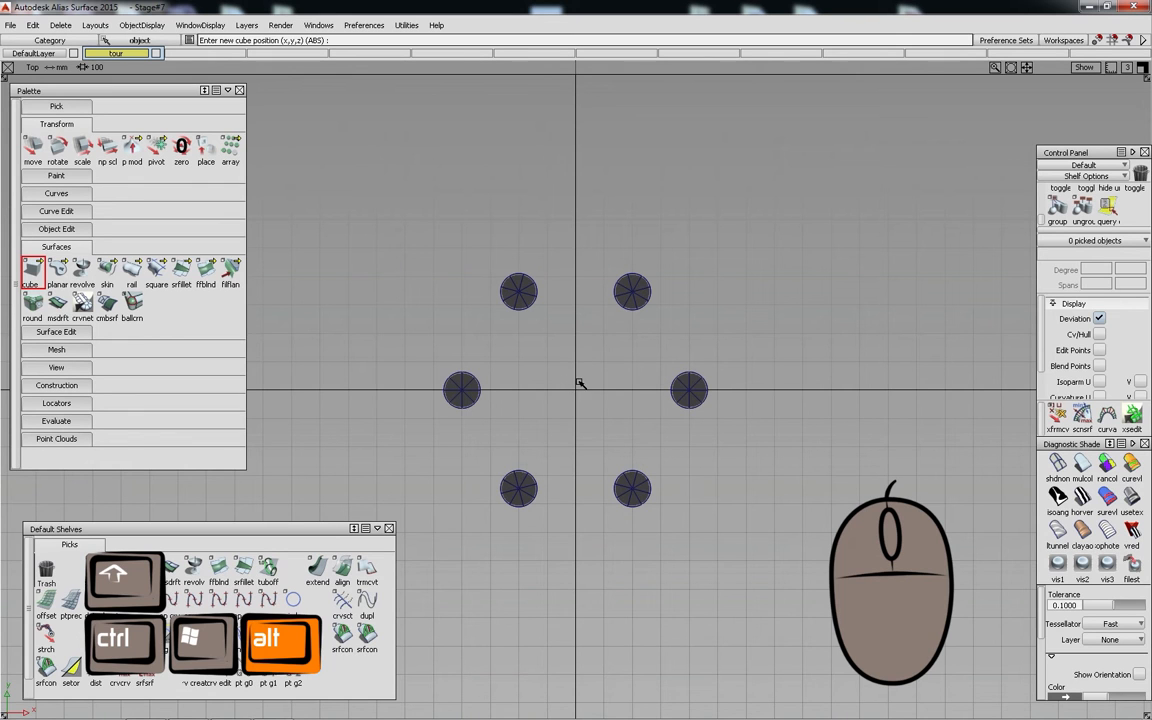
alt+click(576, 391)
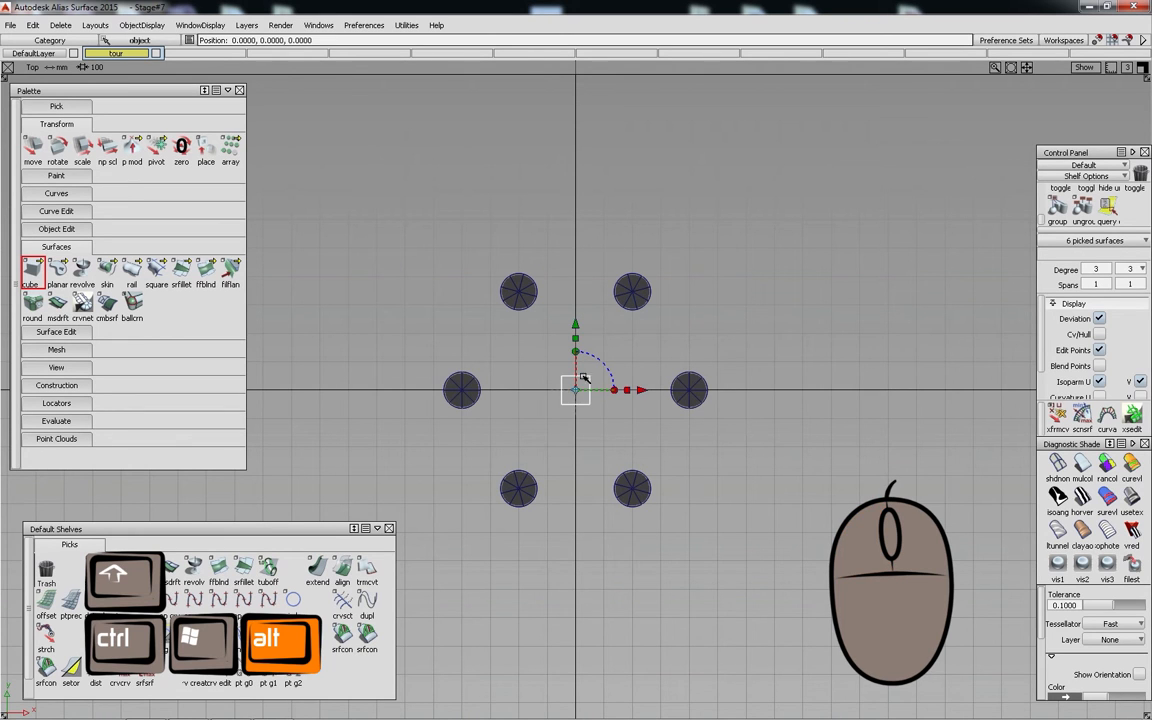
- In the Top view, move the cube straight along Y until it sits between the two rear towers
alt+shift+right_drag(633, 275, 646, 209)
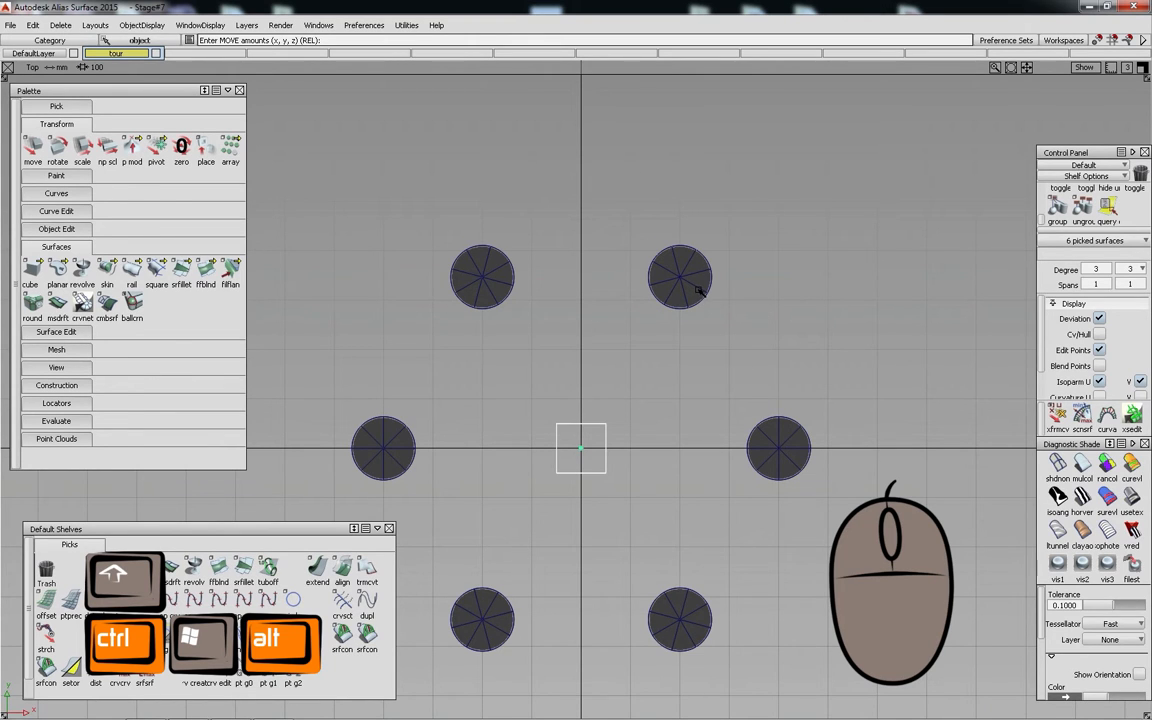
ctrl+alt+right_drag(699, 291, 647, 239)
key(F8)
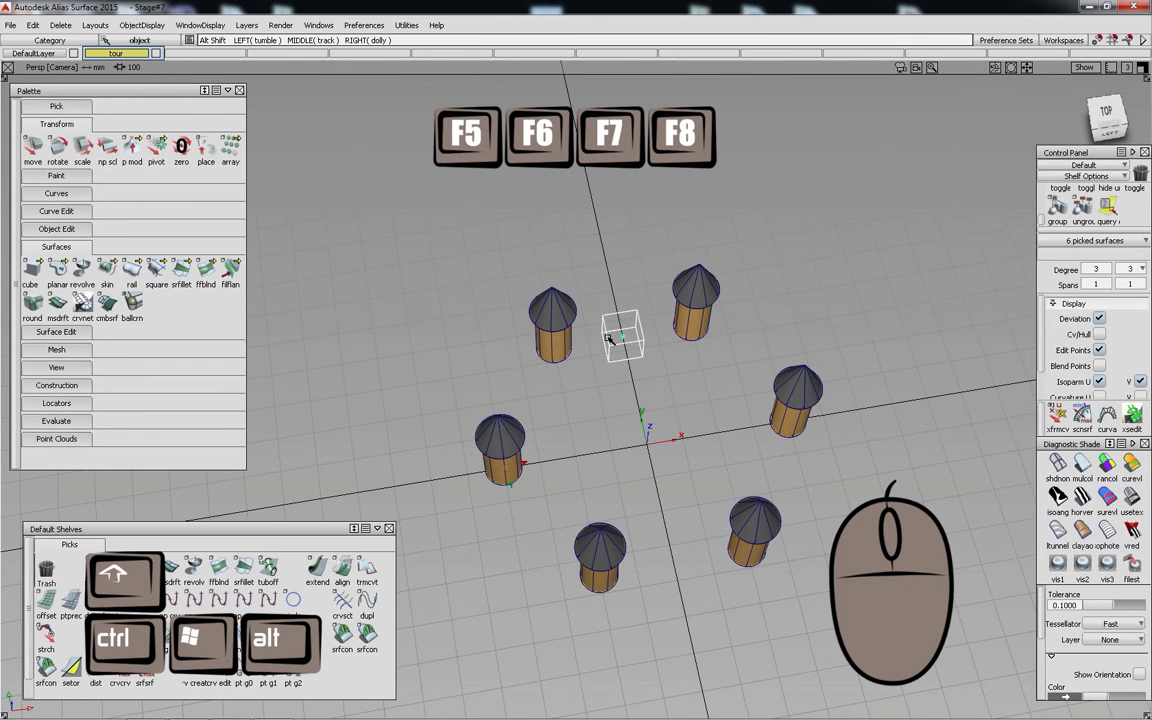
- In the Left view, snap the cube's pivot to the middle of its base edge
key(F6)
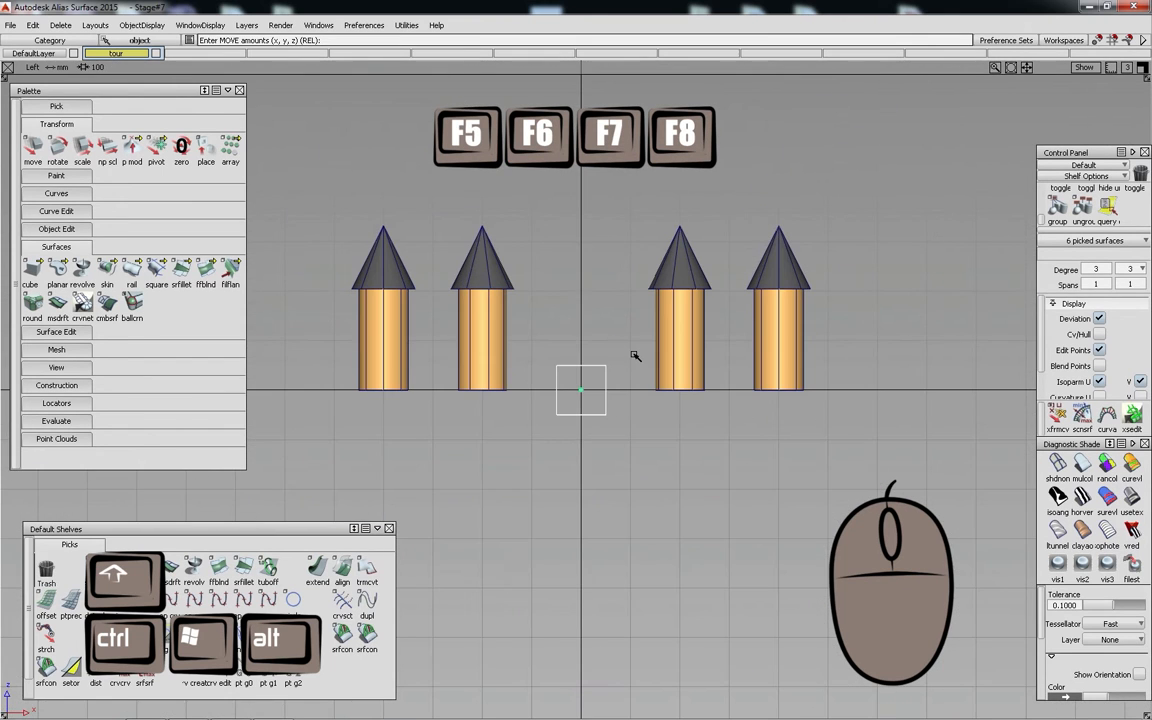
alt+shift+middle_drag(575, 356, 583, 384)
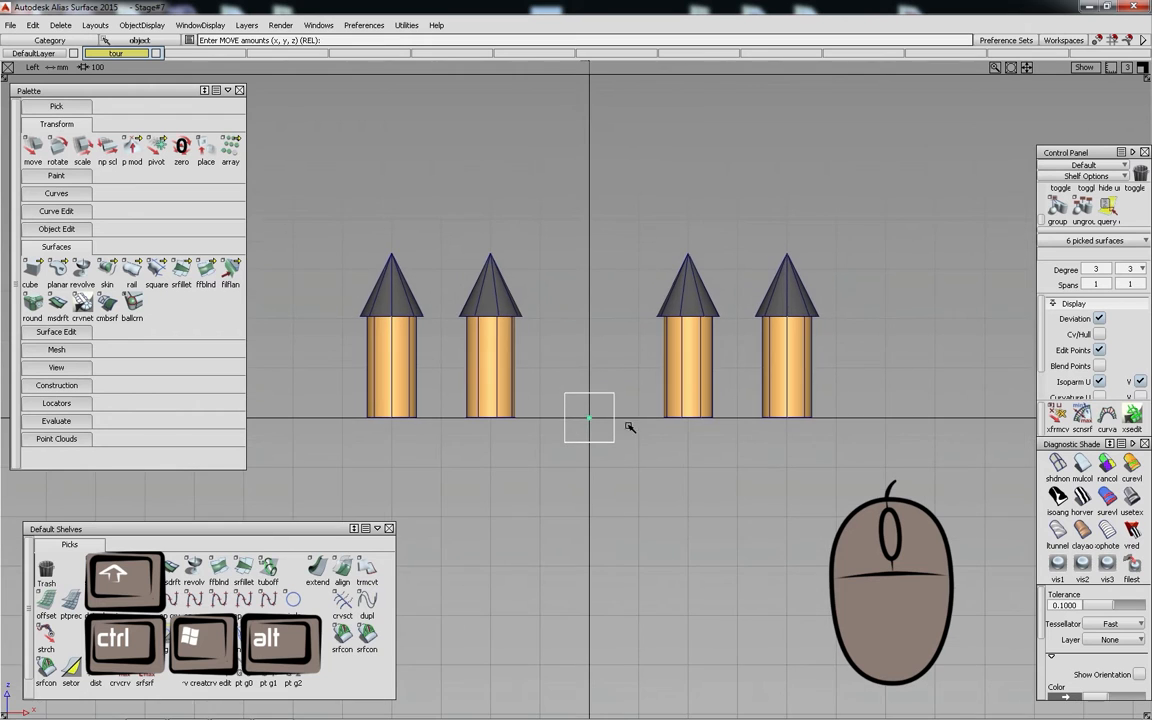
ctrl+shift+drag(620, 430, 560, 406)
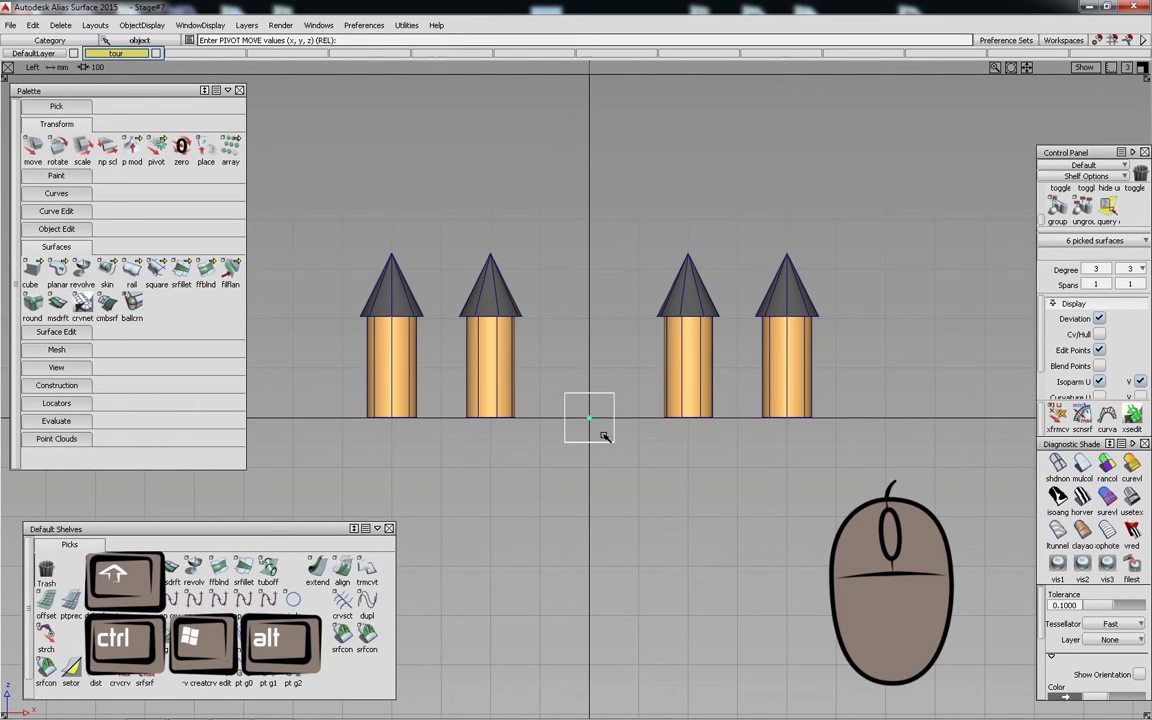
alt+shift+right_drag(600, 445, 632, 381)
alt+shift+middle_drag(577, 434, 597, 409)
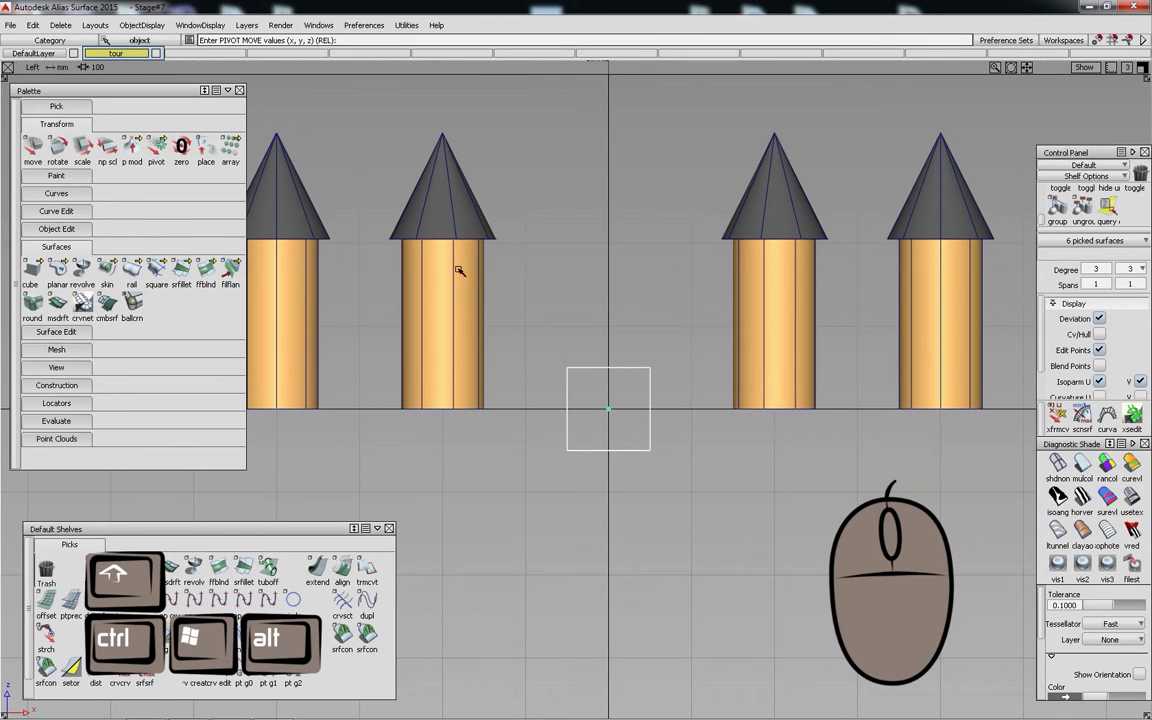
ctrl+shift+drag(617, 430, 595, 418)
ctrl+alt+click(637, 452)
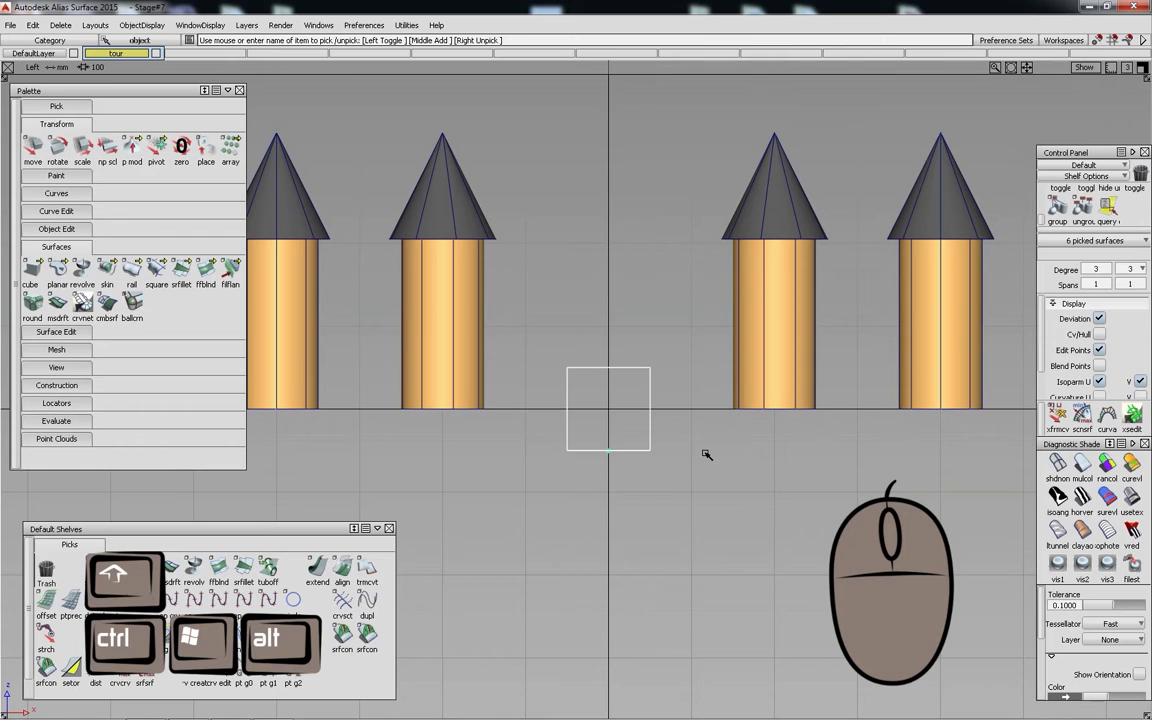
- Move the cube straight up and snap its base to the ground line of the towers
ctrl+alt+shift+drag(686, 474, 681, 417)
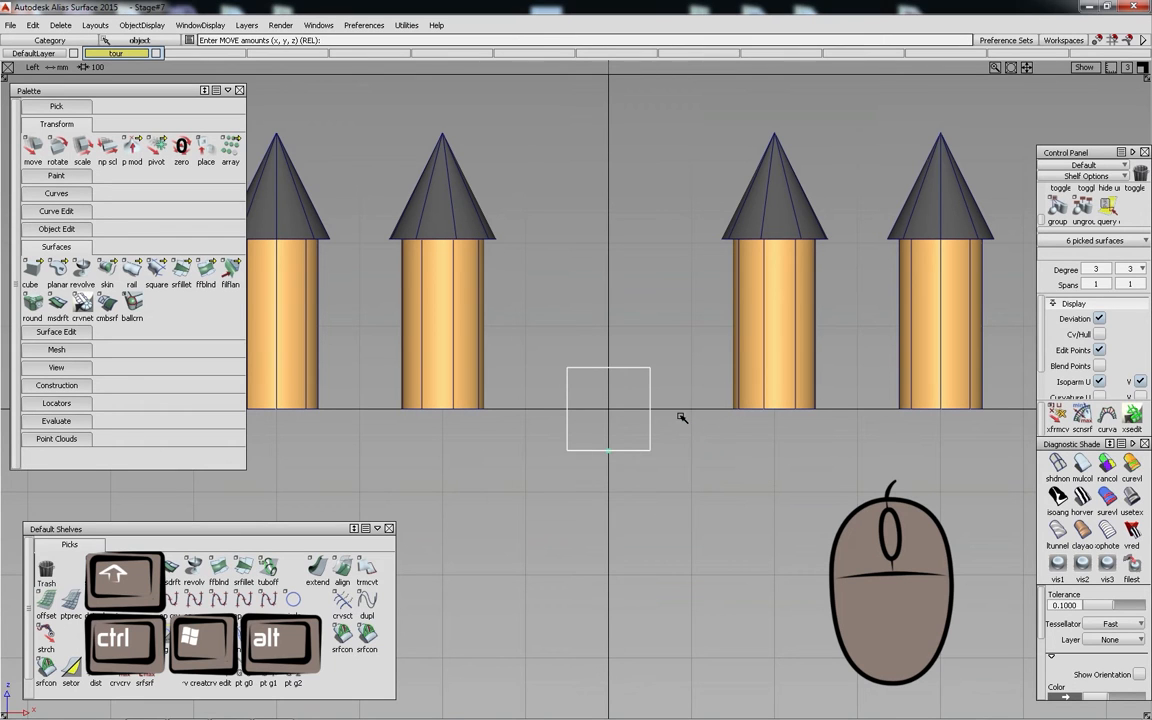
alt+right_drag(676, 470, 717, 338)
key(F8)
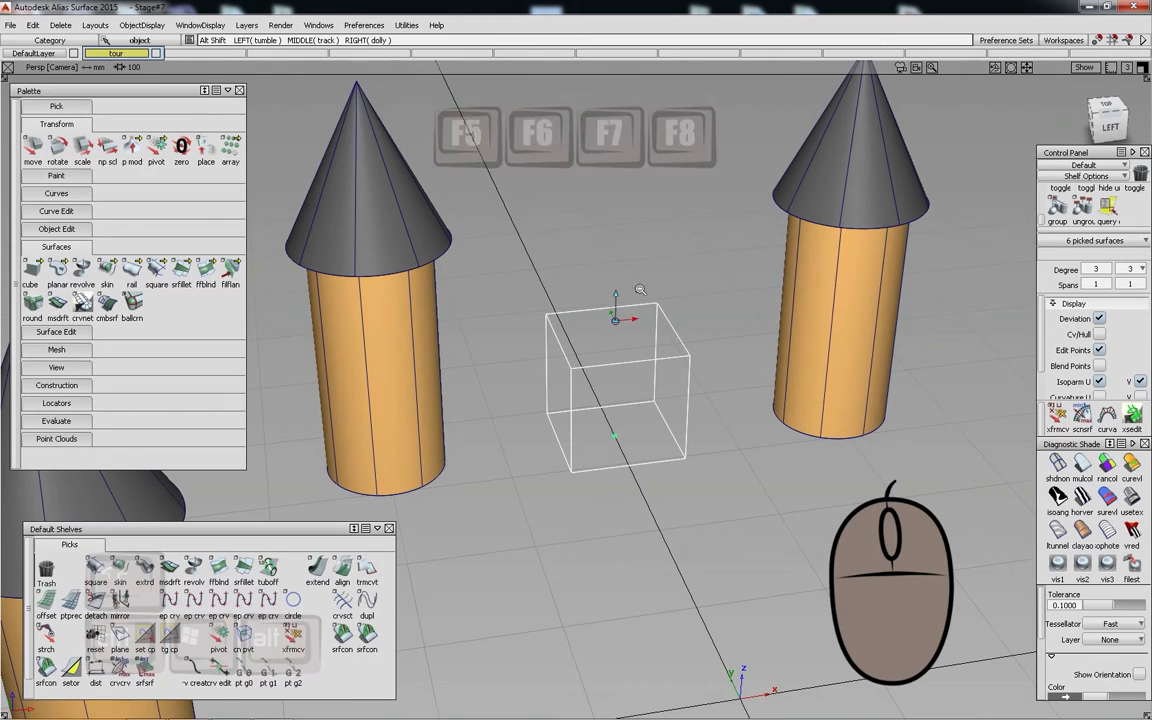
- Scale the cube non-proportionally into a wall about 349 mm long and 33 mm thick, raising its height to just below the cones
ctrl+alt+shift+drag(630, 259, 645, 257)
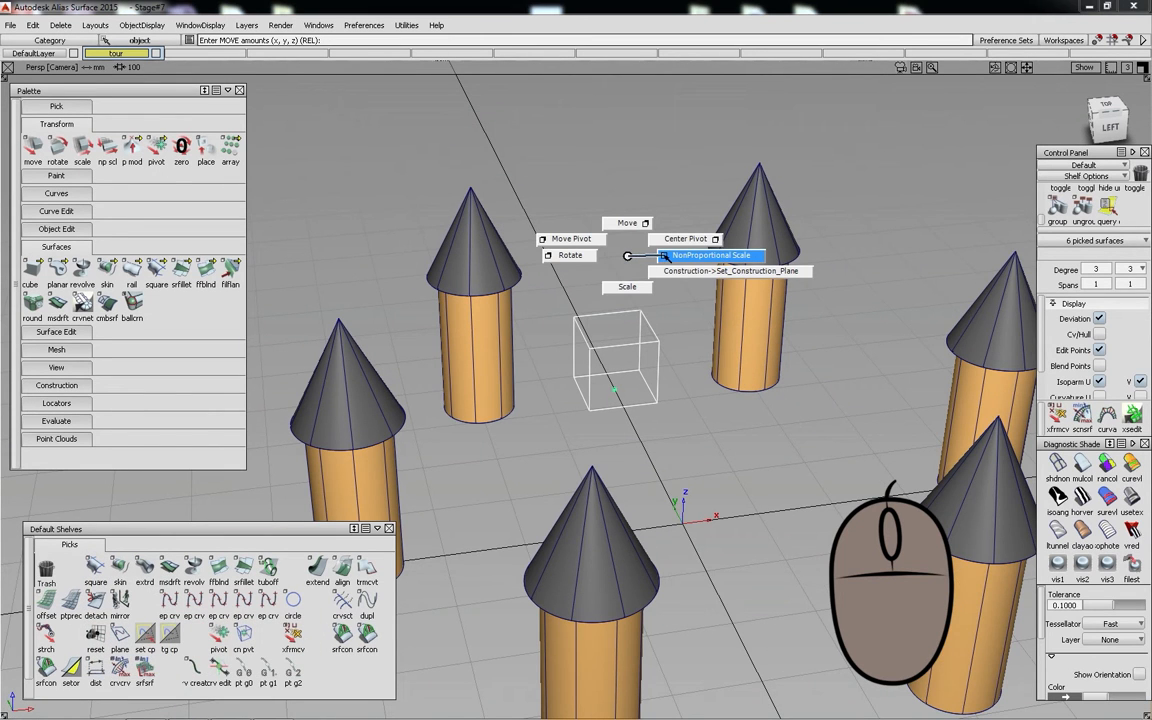
ctrl+shift+drag(664, 256, 645, 303)
mouse_move(579, 454)
middle_down()
mouse_move(592, 453)
mouse_move(560, 454)
middle_up()
drag(525, 459, 578, 458)
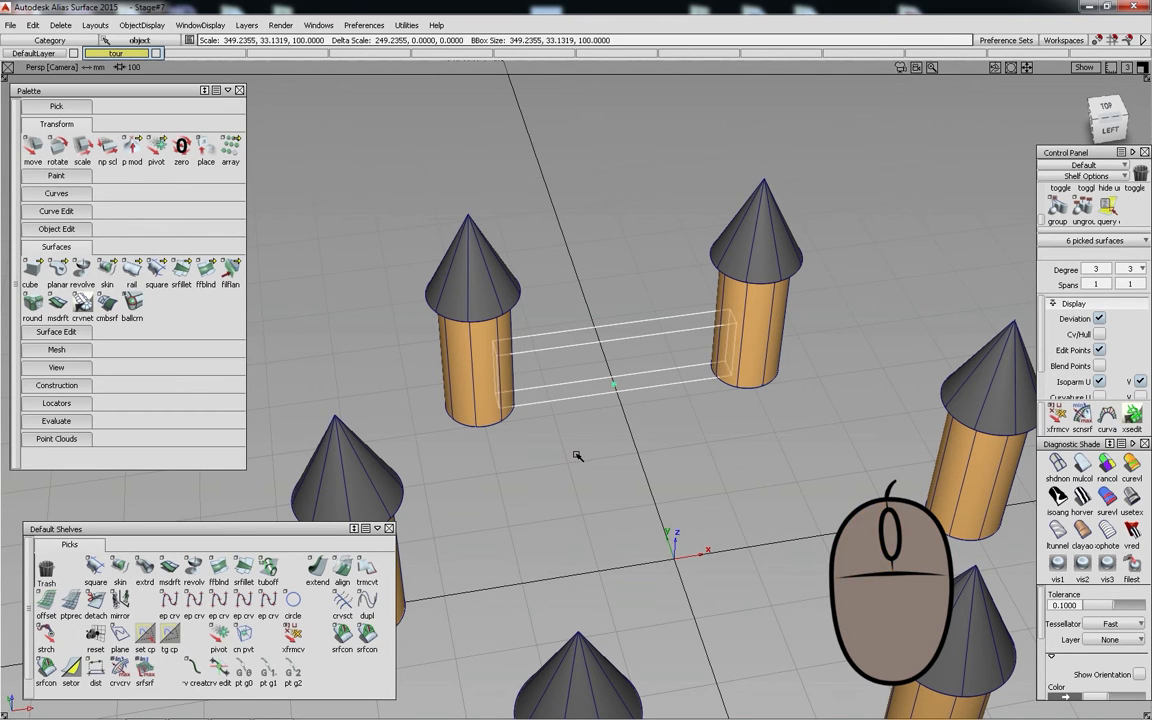
right_drag(648, 437, 648, 432)
- Apply multi-color shading to the wall and give it the saved orange swatch, RGB 255, 194.30, 114.93
alt+shift+drag(648, 432, 589, 373)
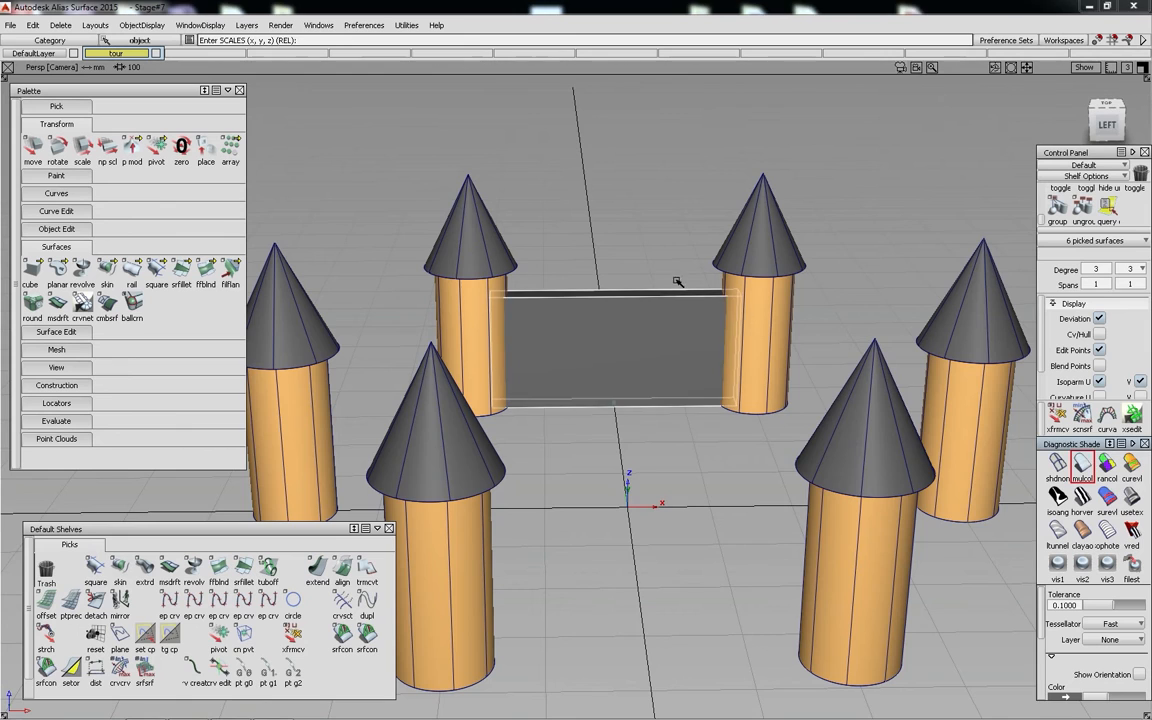
alt+shift+drag(975, 420, 668, 344)
click(1073, 695)
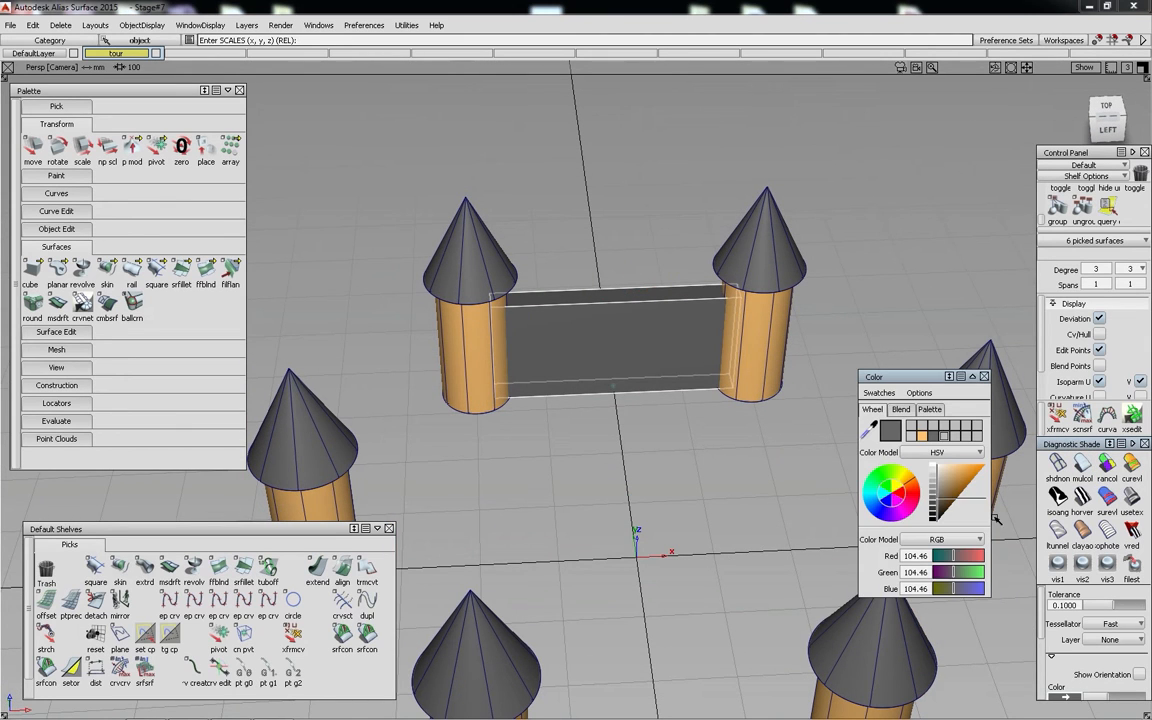
click(921, 435)
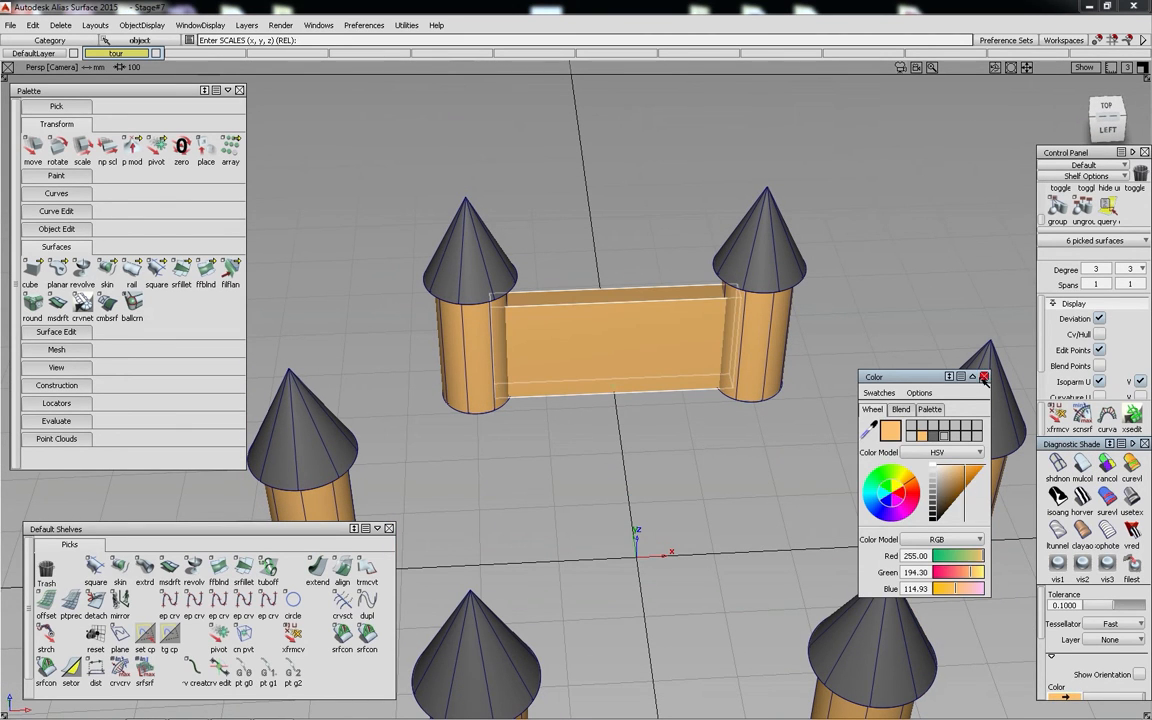
click(983, 377)
- Snap the wall's pivot to the world origin on the grid
alt+shift+right_drag(607, 329, 558, 270)
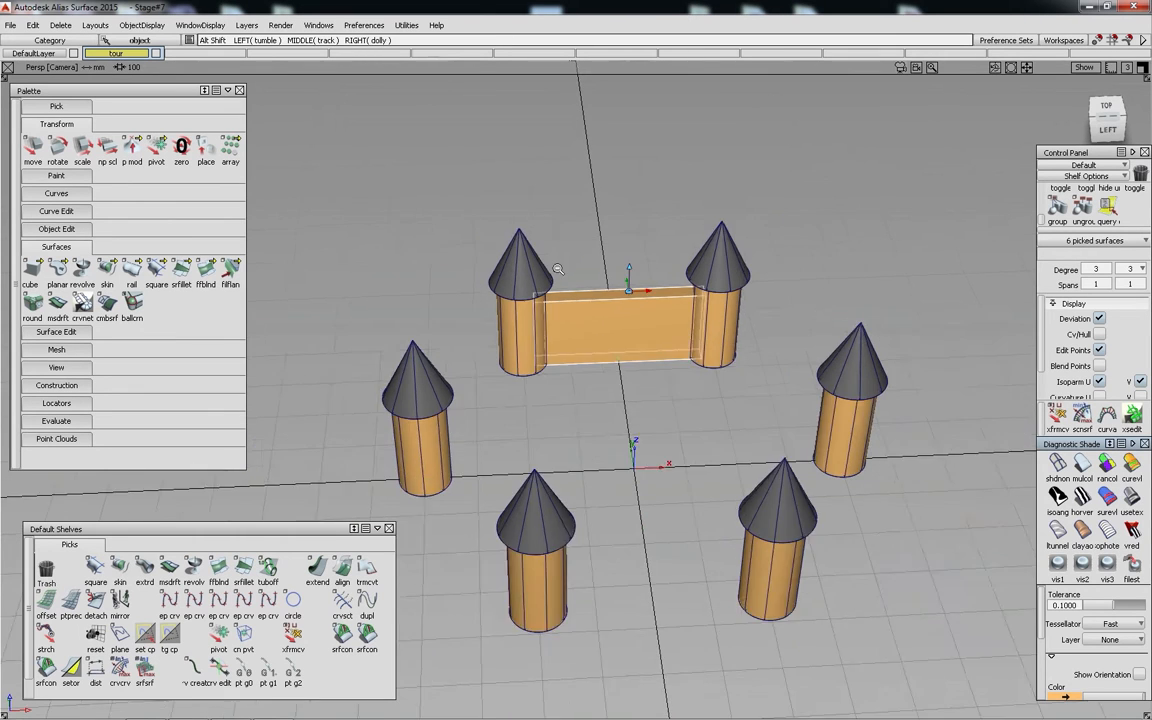
alt+shift+drag(558, 270, 625, 355)
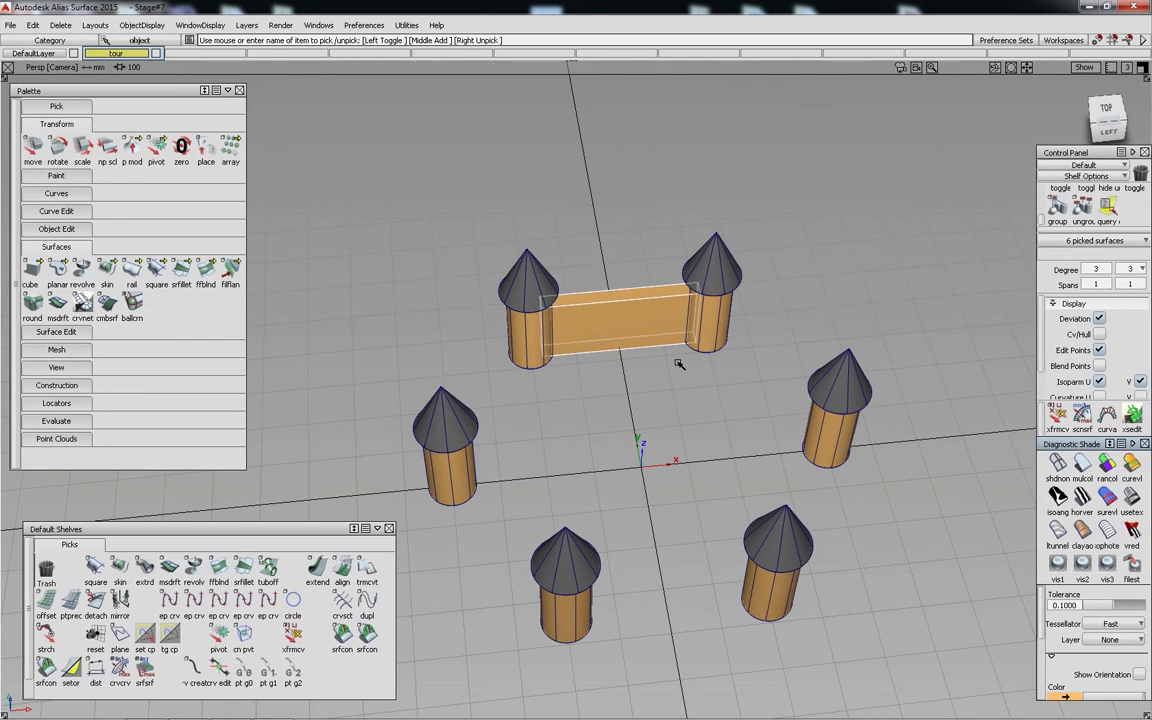
ctrl+alt+shift+drag(694, 400, 671, 392)
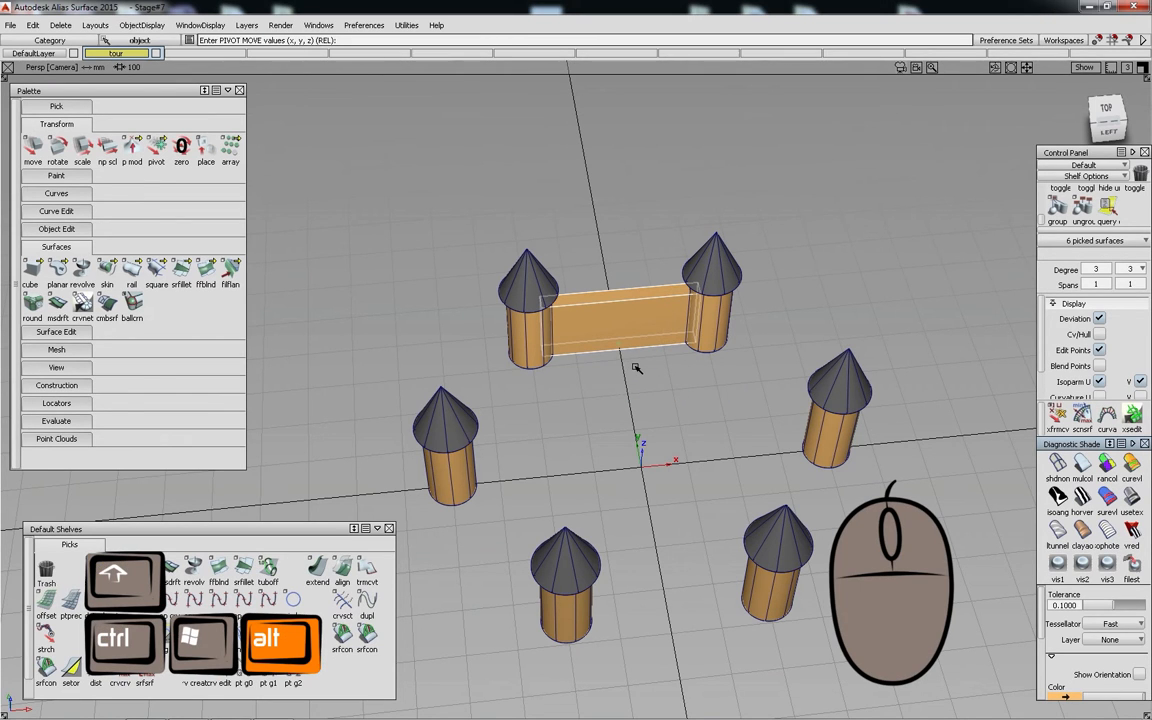
alt+drag(618, 362, 640, 460)
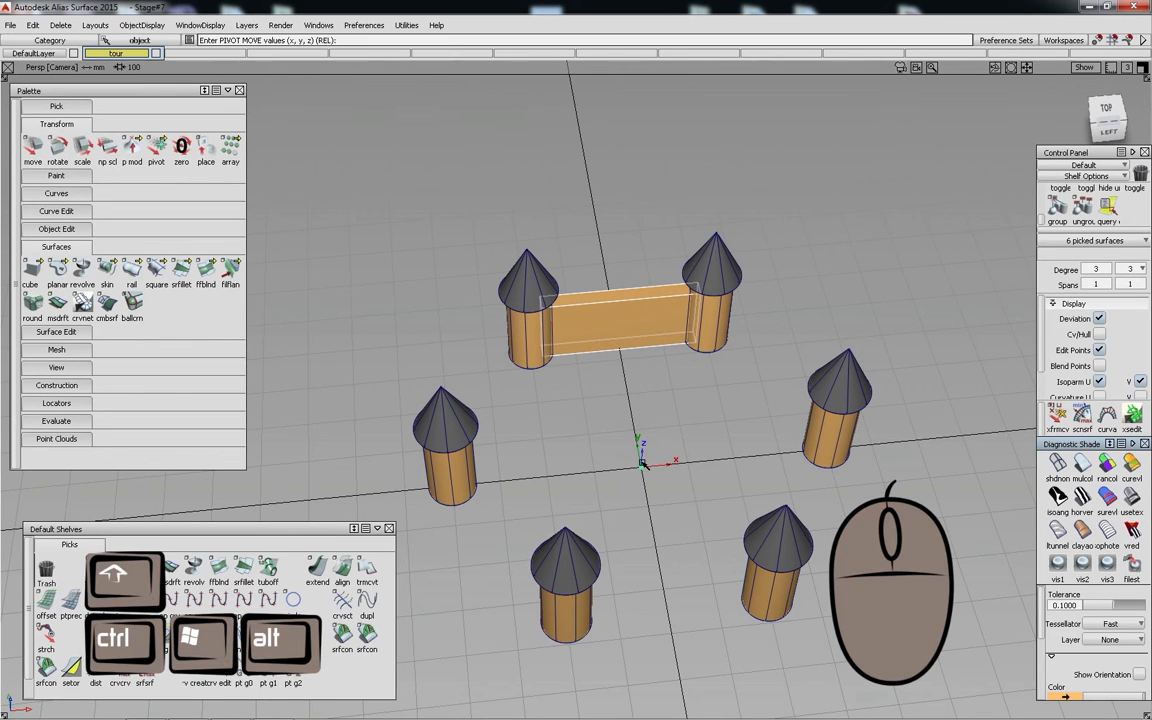
- Duplicate the wall as 5 copies with a 60-degree Z rotation, then clear the selection
click(33, 25)
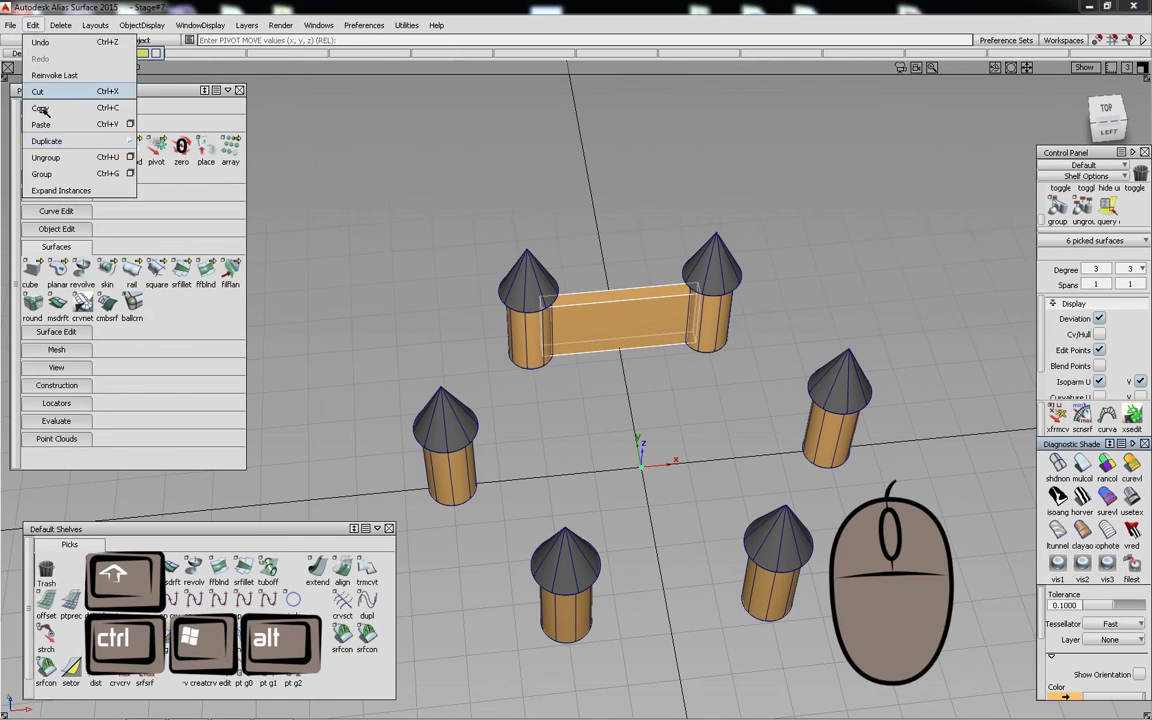
mouse_move(103, 146)
click(186, 141)
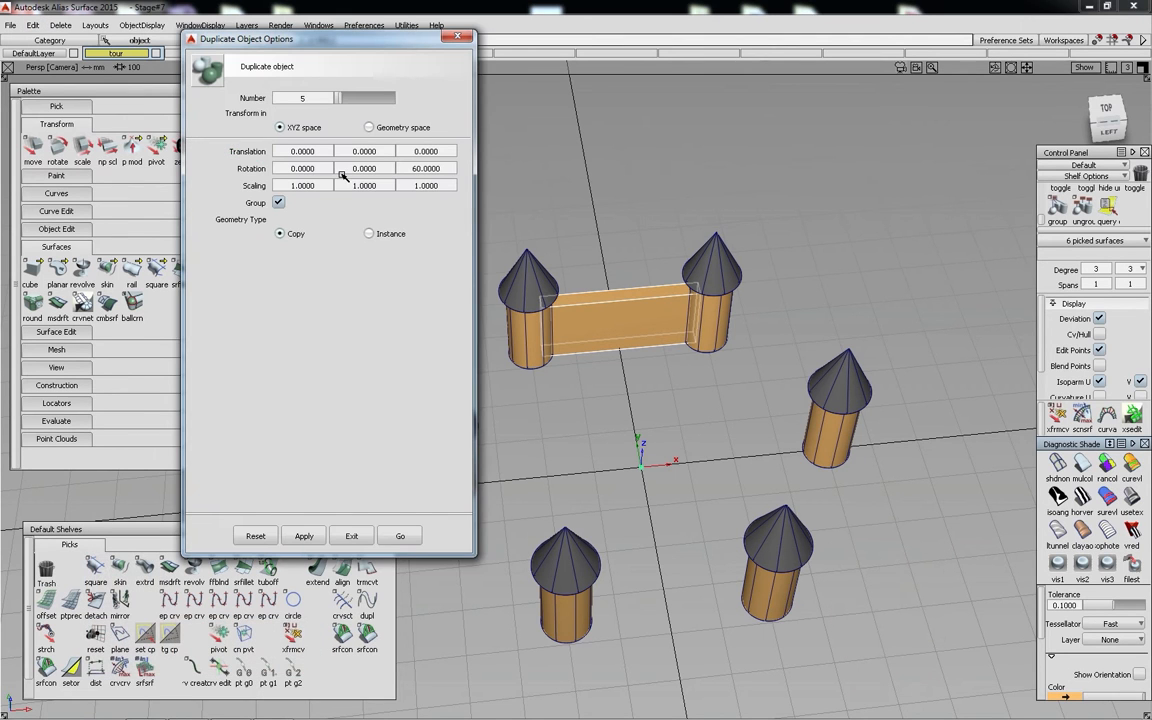
click(406, 537)
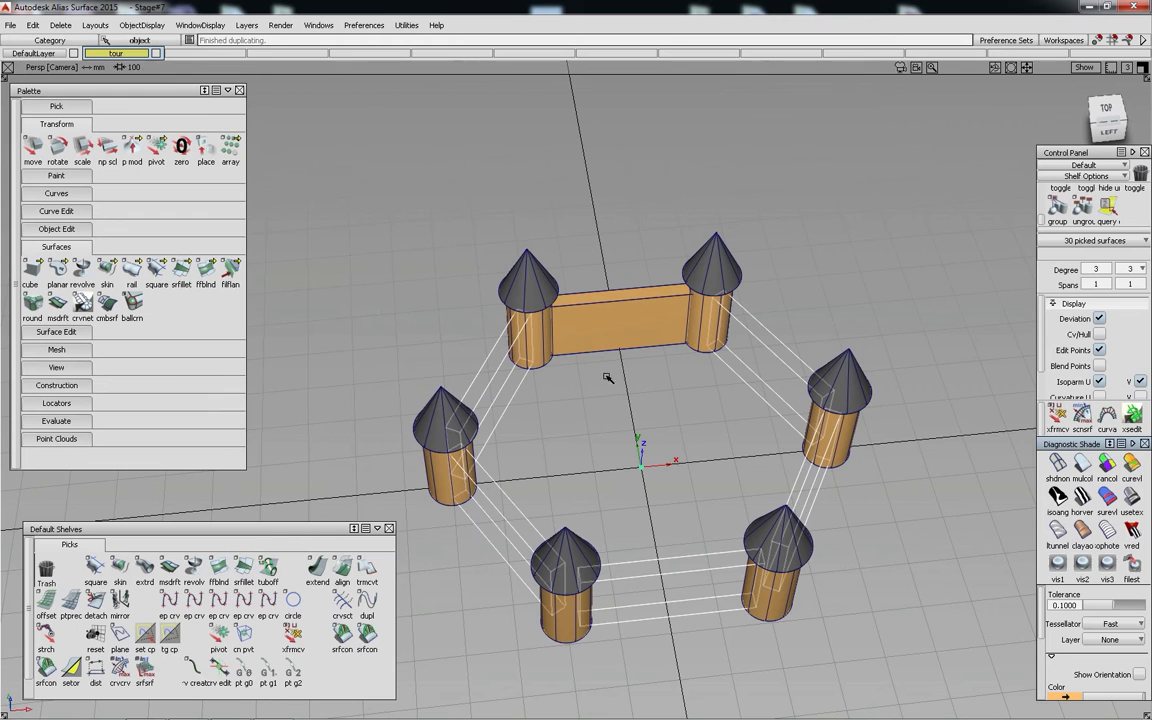
ctrl+shift+drag(607, 377, 617, 309)
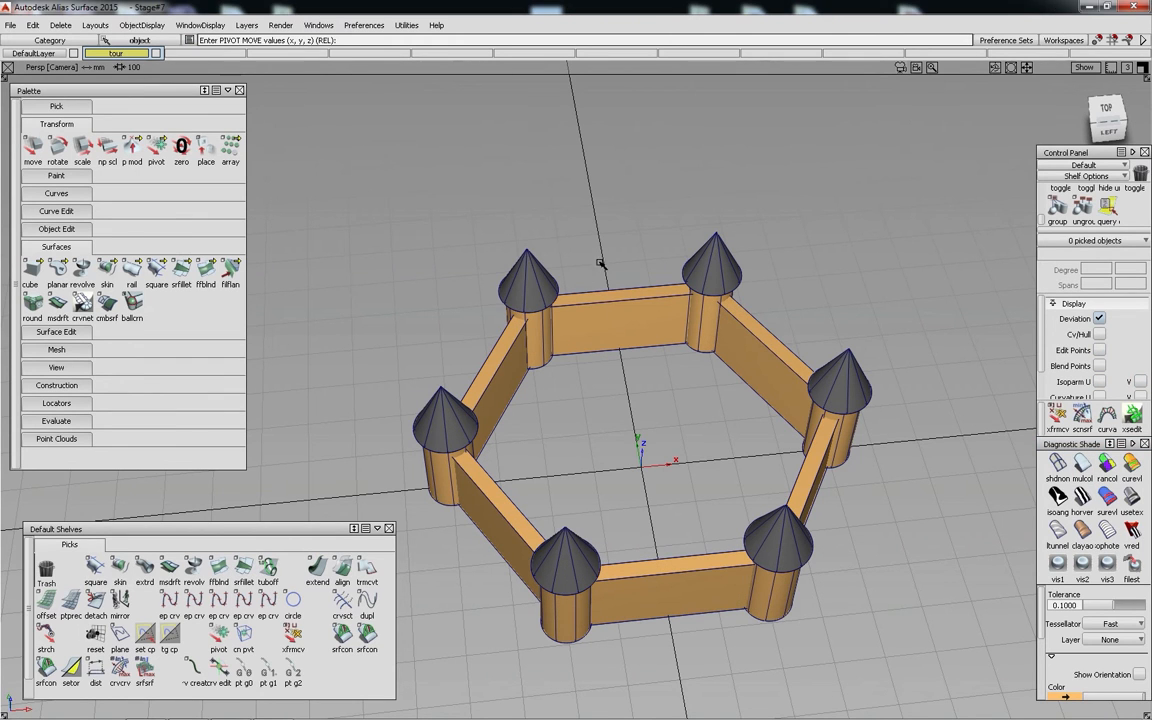
- Pick all six walls between the towers as objects
ctrl+shift+drag(600, 264, 607, 286)
click(608, 288)
click(776, 334)
click(799, 504)
click(632, 607)
click(488, 468)
click(480, 352)
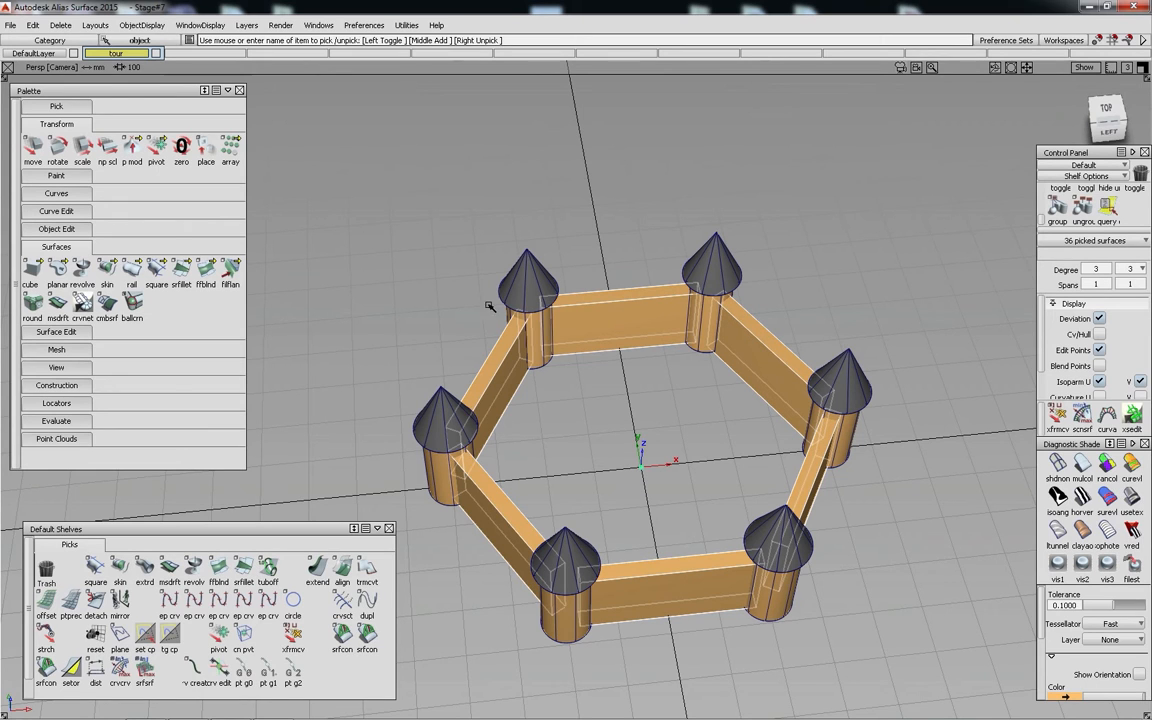
- Create a new layer, assign the six picked walls to it and name it mur
click(244, 26)
click(235, 41)
right_click(213, 53)
click(190, 133)
click(214, 52)
text(mur)
key(Return)
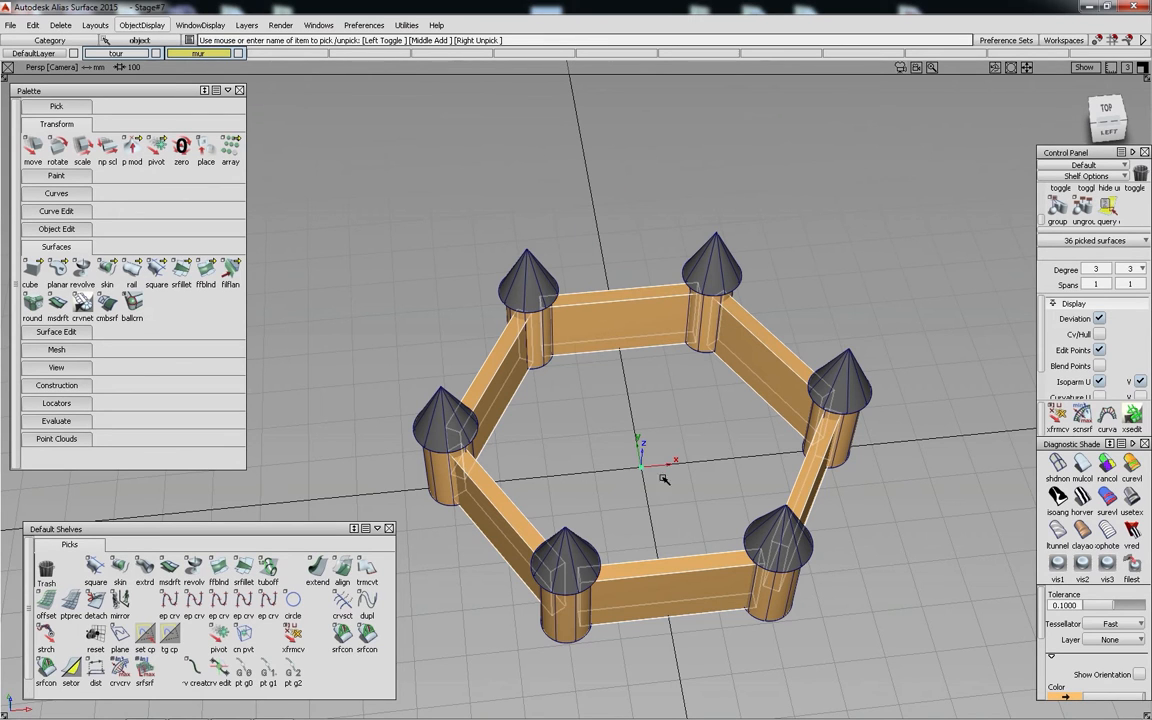
- Pick the nearest front tower and snap its pivot to the centre of its circular base, viewed from below
click(663, 478)
click(566, 636)
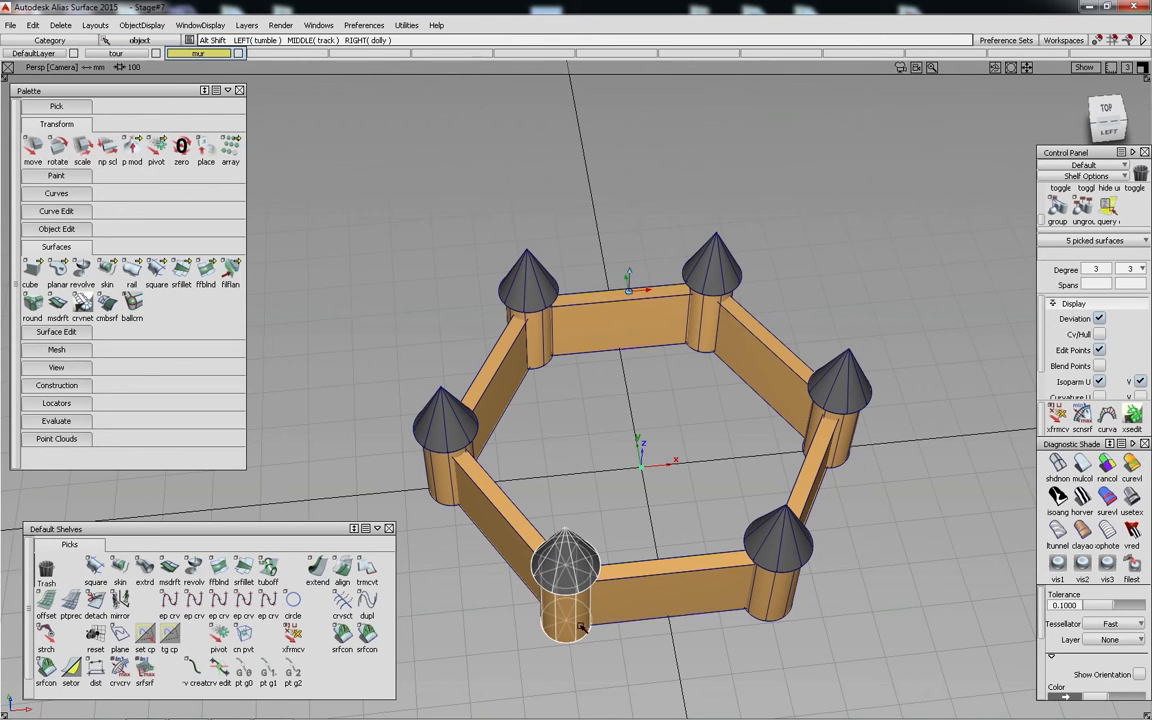
alt+shift+drag(566, 636, 712, 548)
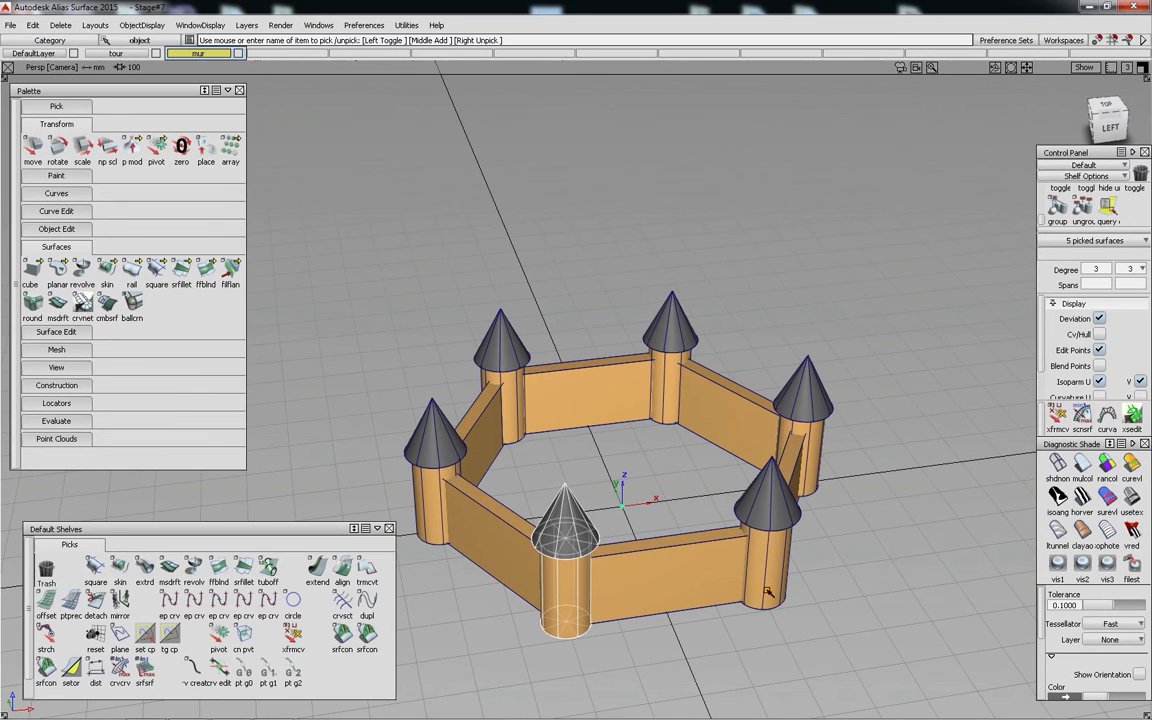
click(582, 681)
alt+shift+right_drag(560, 545, 612, 492)
alt+shift+middle_drag(612, 492, 592, 276)
click(527, 330)
alt+shift+drag(527, 330, 584, 194)
mouse_move(653, 517)
ctrl+shift+middle_down()
mouse_move(632, 508)
mouse_move(648, 522)
mouse_move(666, 501)
mouse_move(648, 489)
mouse_move(632, 508)
ctrl+shift+middle_up()
key(ctrl+alt)
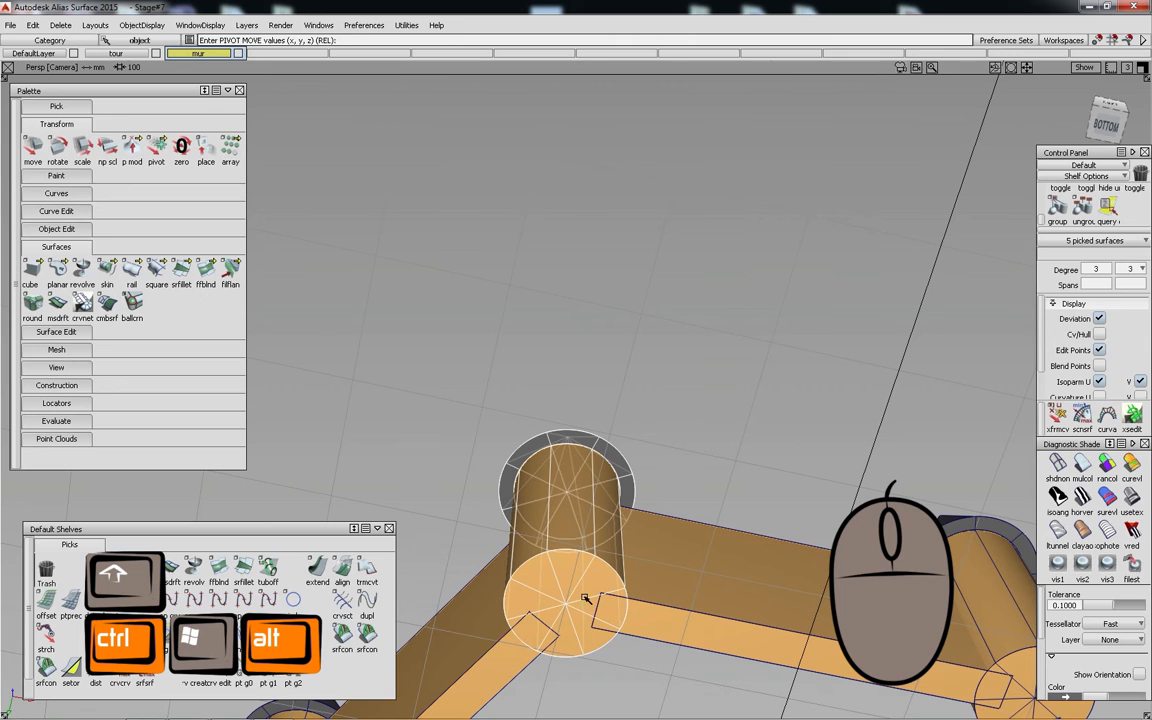
ctrl+alt+click(584, 602)
mouse_move(584, 602)
ctrl+alt+mouse_down()
mouse_move(524, 546)
mouse_move(547, 537)
mouse_move(530, 547)
mouse_move(566, 606)
mouse_move(508, 550)
mouse_move(528, 549)
ctrl+alt+mouse_up()
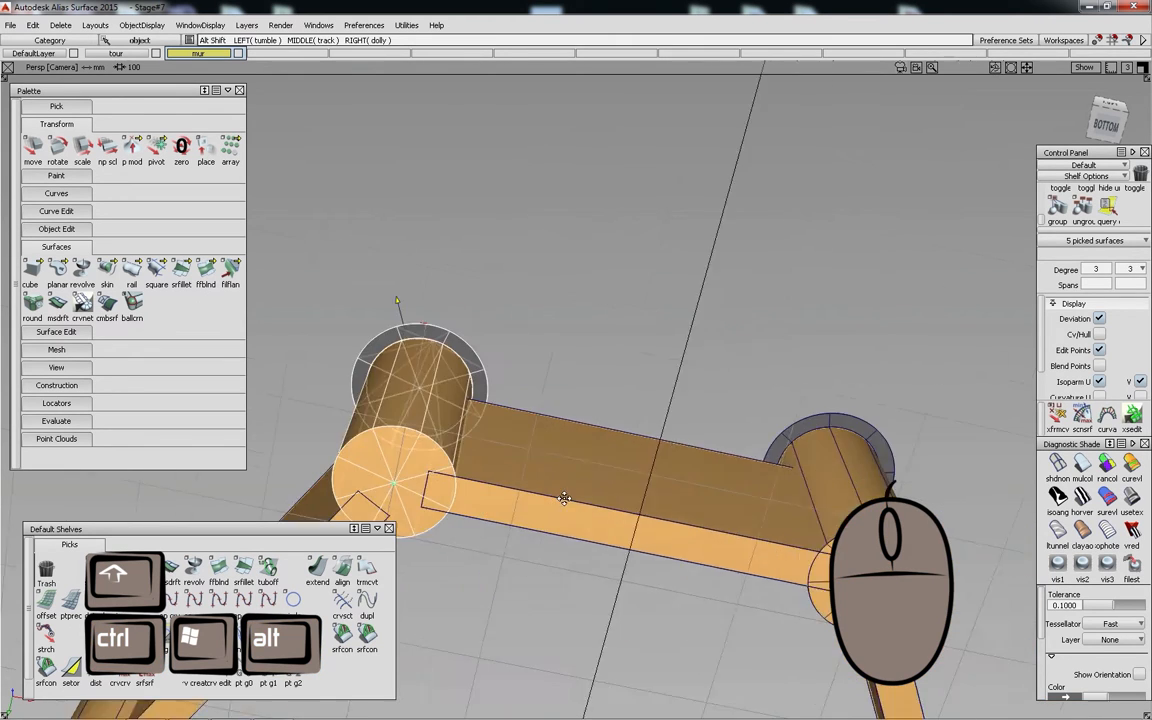
- Pick the other front tower and snap its pivot to the centre of its circular base
click(764, 356)
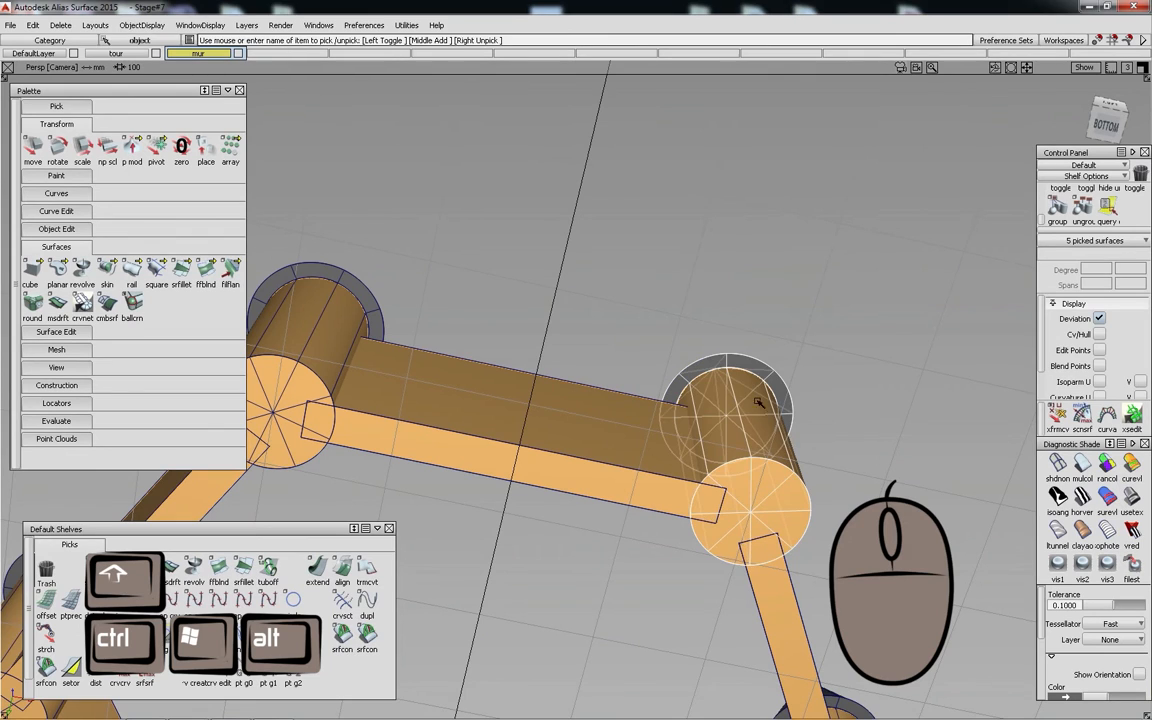
ctrl+shift+middle_drag(886, 460, 849, 441)
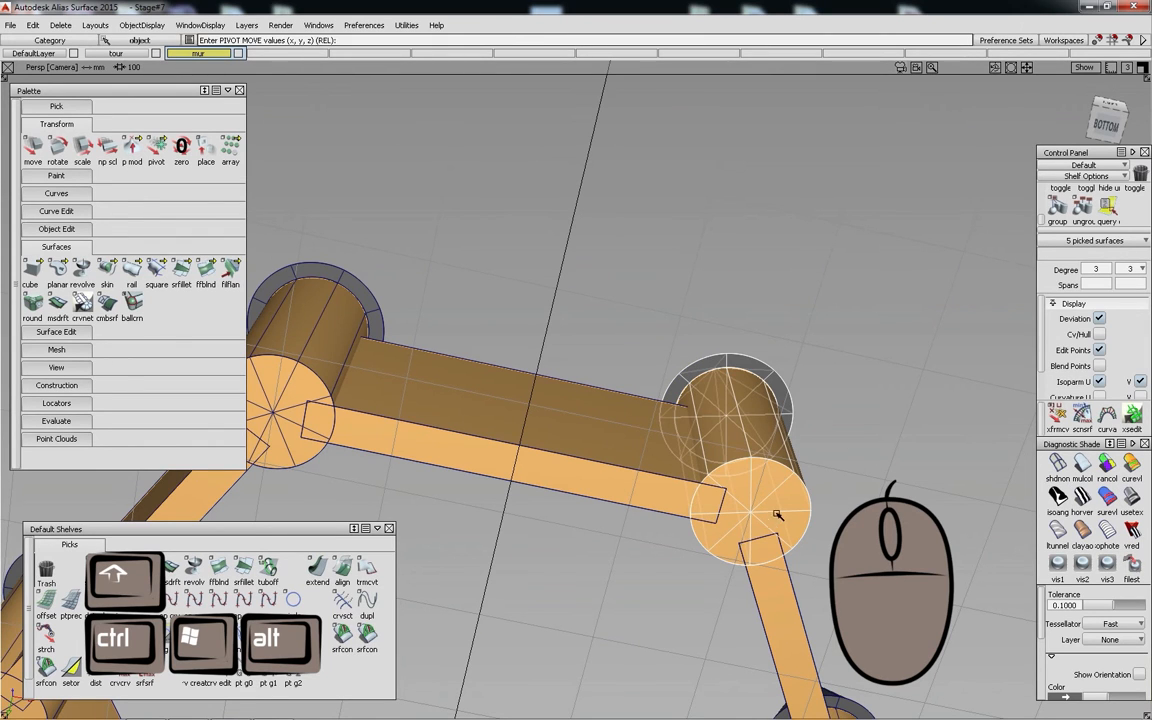
key(ctrl+alt)
ctrl+alt+drag(773, 505, 731, 530)
- Pick both front towers and enlarge them proportionally from their base pivots, then clear the selection
scroll(631, 321, down, 1)
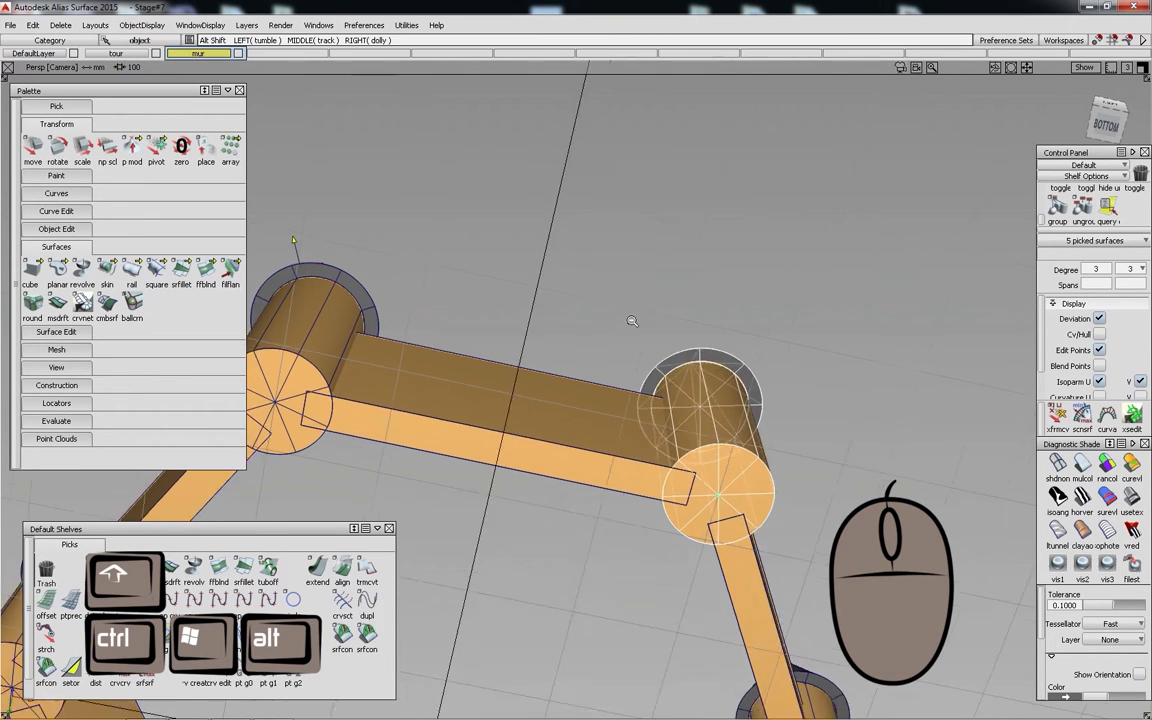
alt+shift+drag(631, 321, 555, 314)
ctrl+shift+drag(437, 218, 398, 224)
click(410, 271)
click(666, 321)
alt+shift+drag(550, 241, 567, 252)
ctrl+shift+middle_drag(567, 252, 567, 285)
alt+shift+right_drag(584, 300, 612, 288)
ctrl+shift+middle_drag(555, 256, 556, 286)
drag(681, 535, 596, 386)
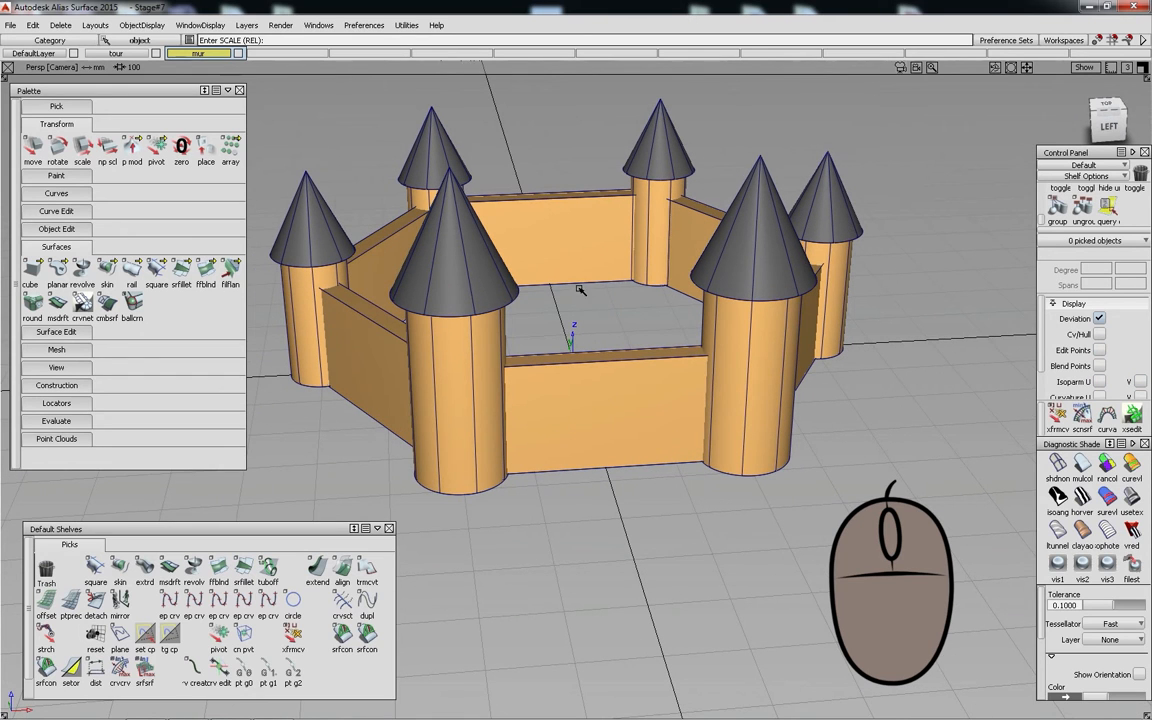
- Pick the wall between the two enlarged towers and raise it vertically to just below their roofs
ctrl+shift+drag(579, 293, 583, 331)
click(591, 386)
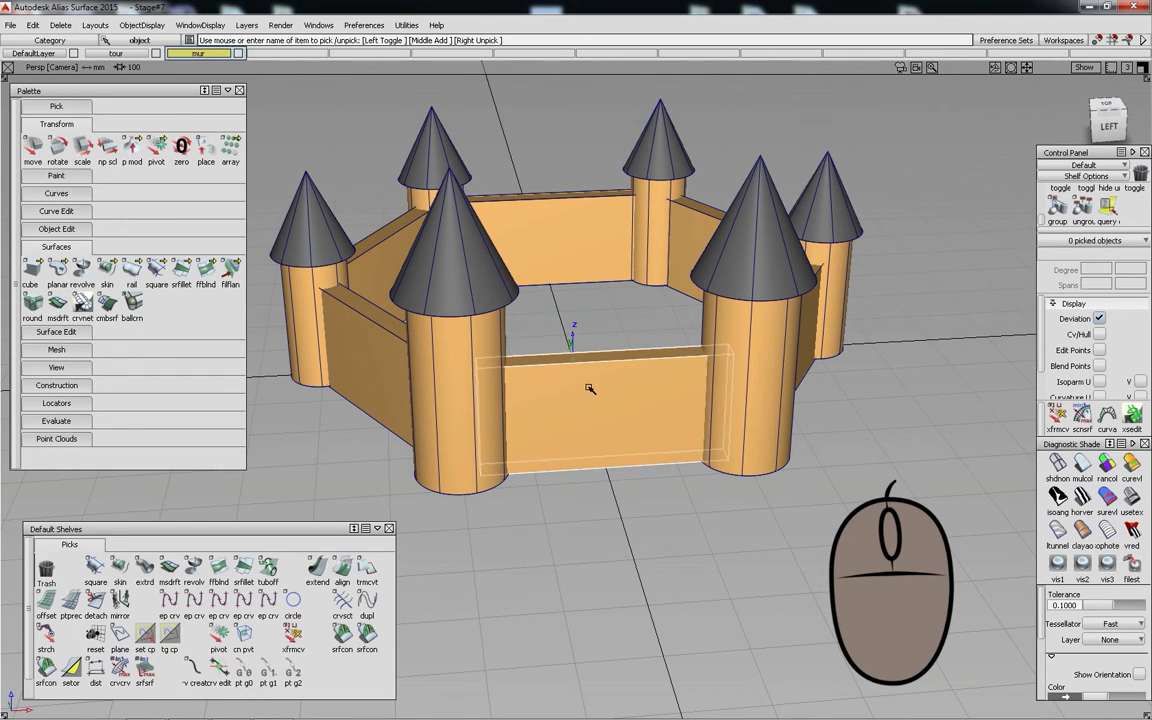
ctrl+shift+middle_drag(650, 519, 649, 485)
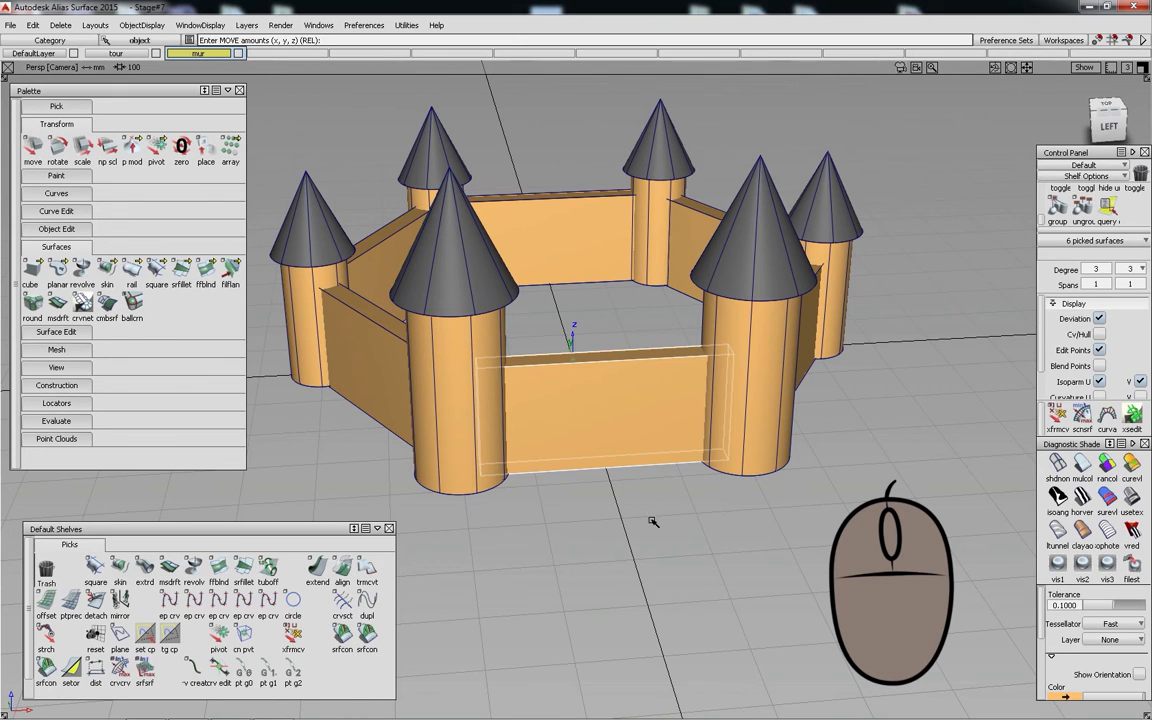
right_drag(653, 509, 663, 409)
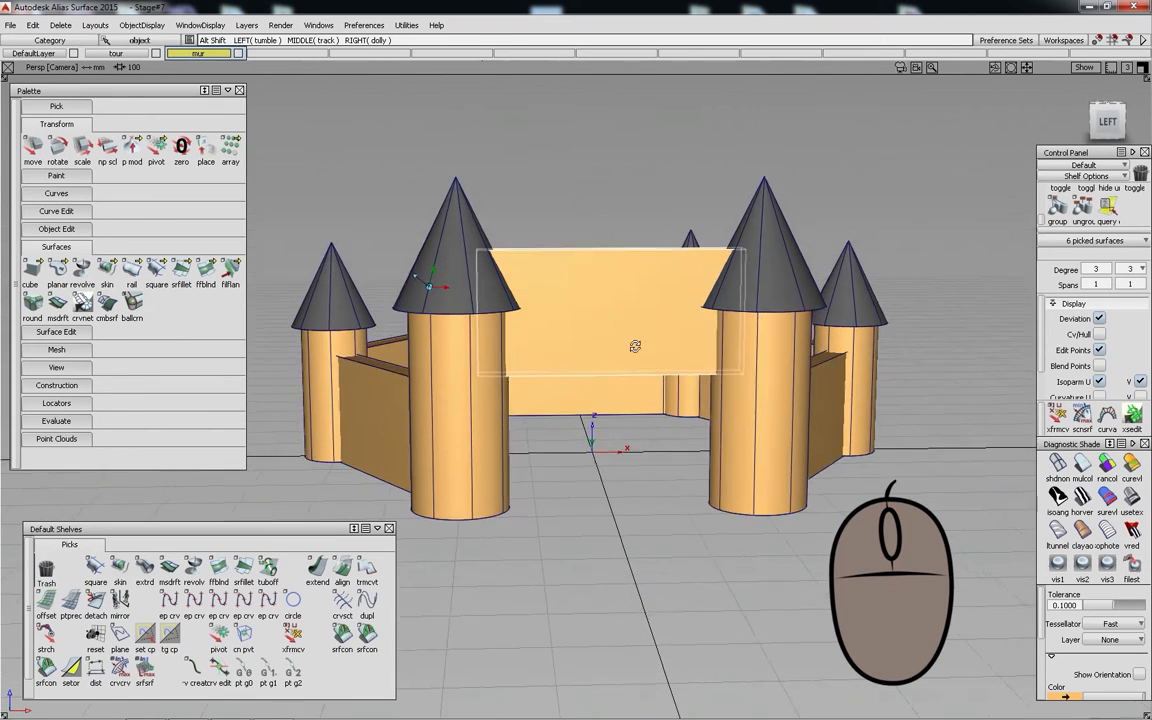
- Reduce the raised wall's height with a non-proportional Z scale so it forms a lintel, then clear the selection
ctrl+shift+middle_drag(566, 460, 600, 458)
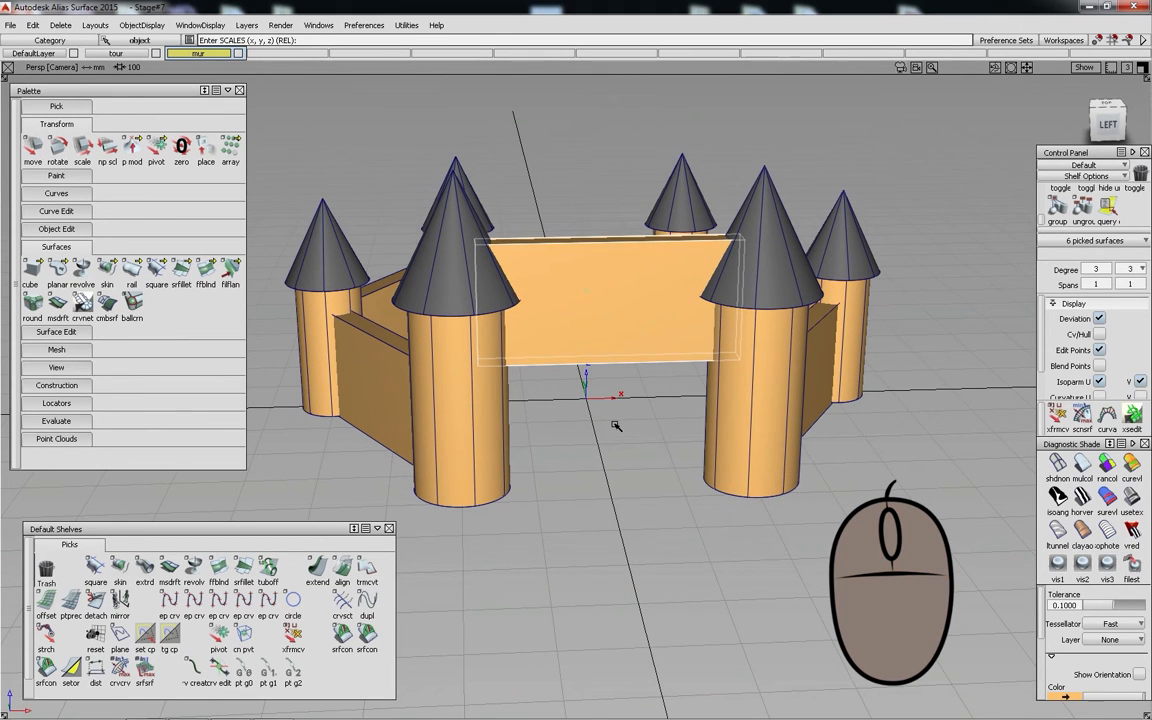
right_drag(597, 397, 596, 436)
alt+shift+drag(596, 436, 497, 212)
alt+shift+drag(652, 366, 560, 347)
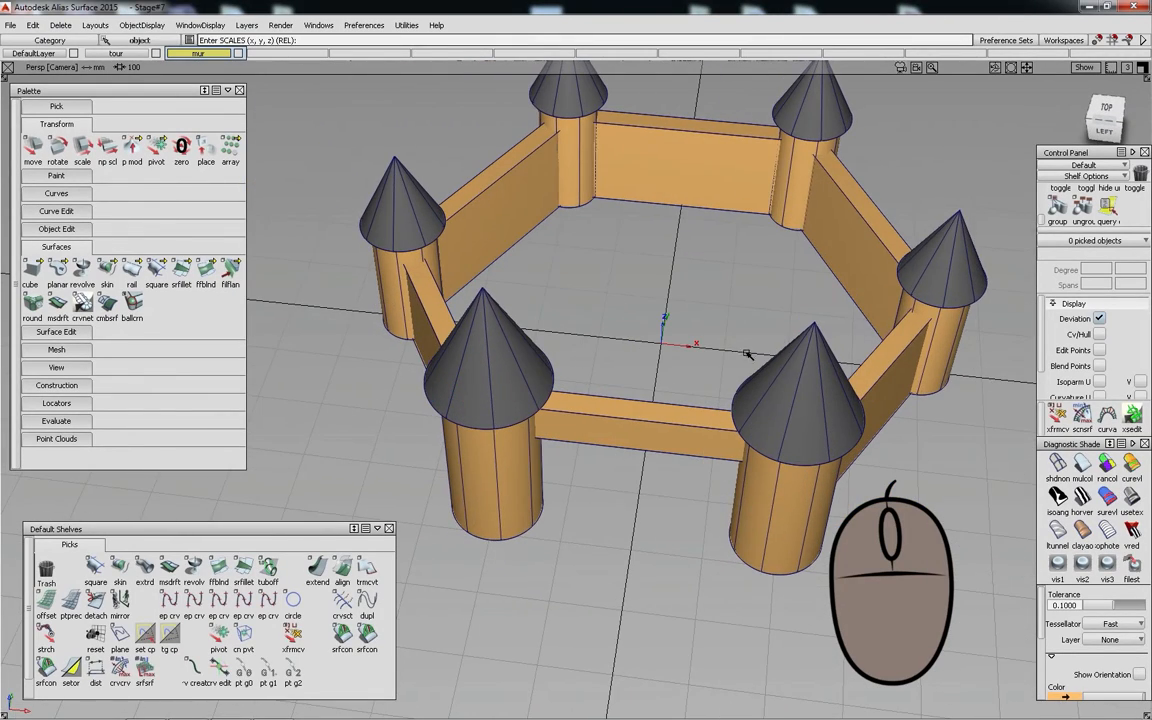
alt+shift+drag(747, 354, 665, 366)
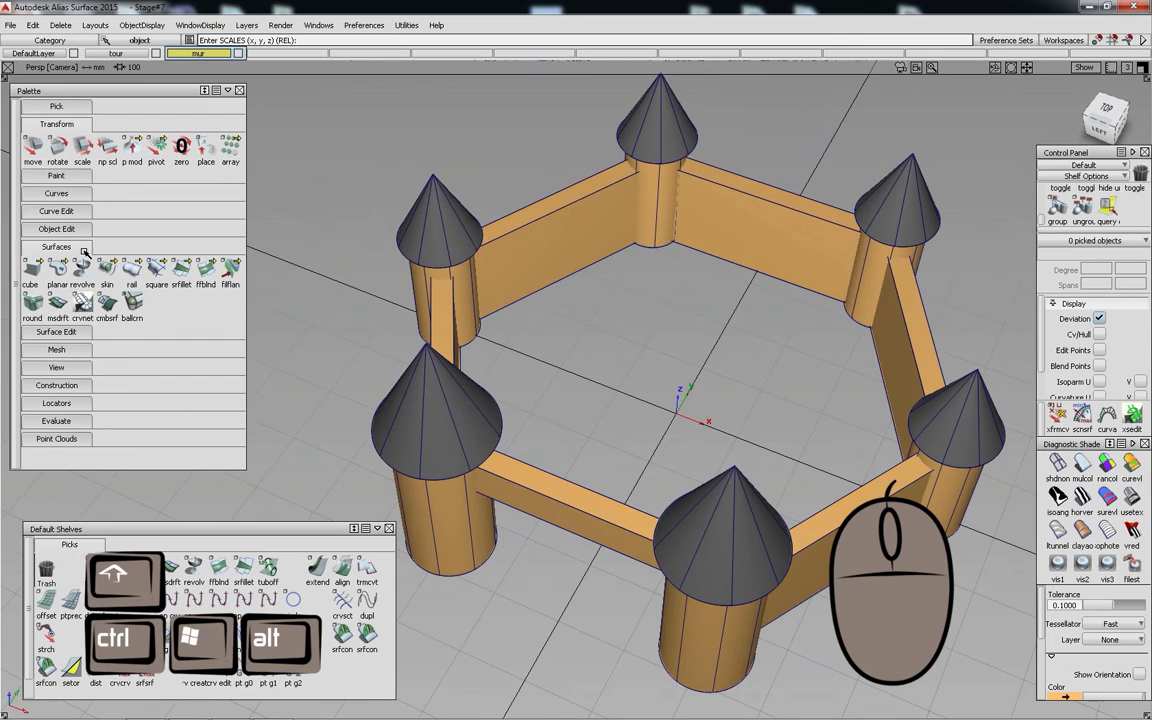
- Create a cube snapped to the world origin and move its pivot to the middle of its bottom edge in the Left view
click(33, 268)
alt+click(679, 412)
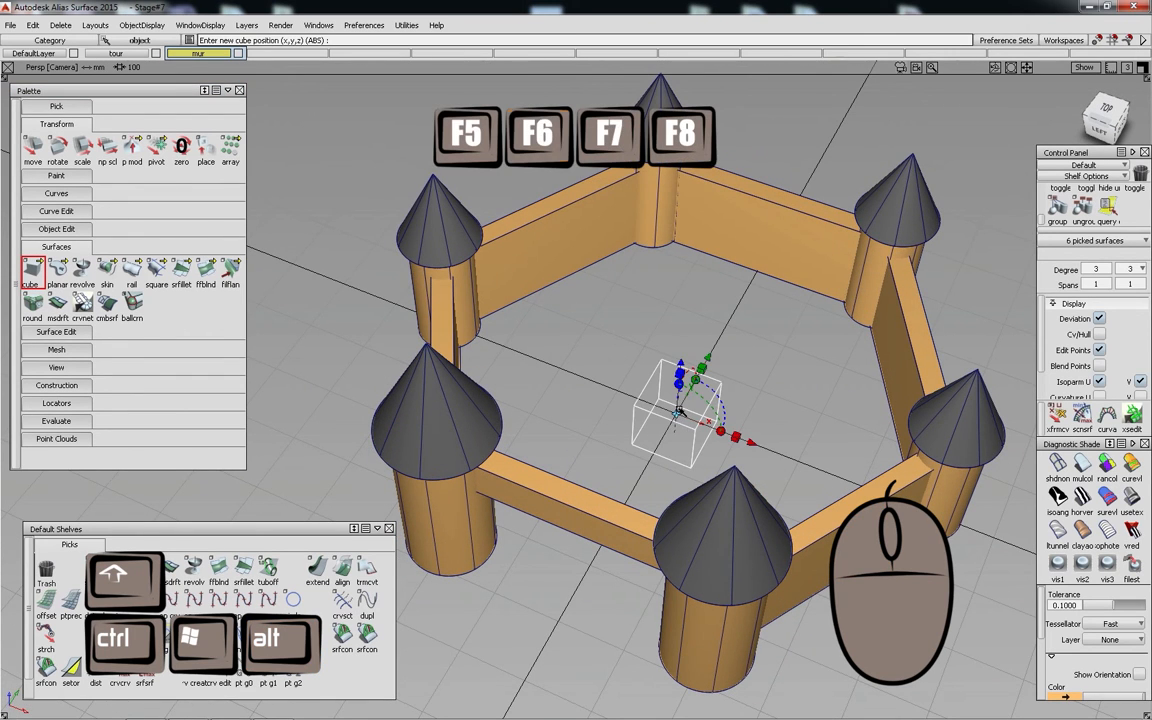
key(F6)
ctrl+shift+drag(694, 463, 665, 450)
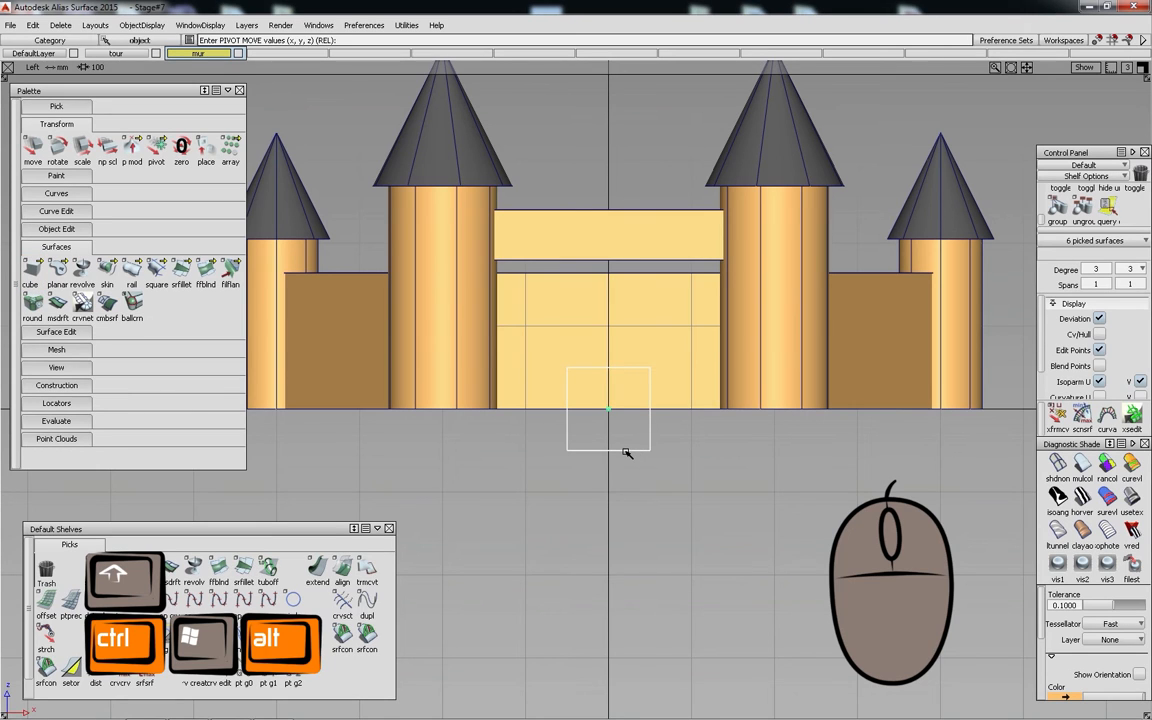
ctrl+alt+right_click(624, 453)
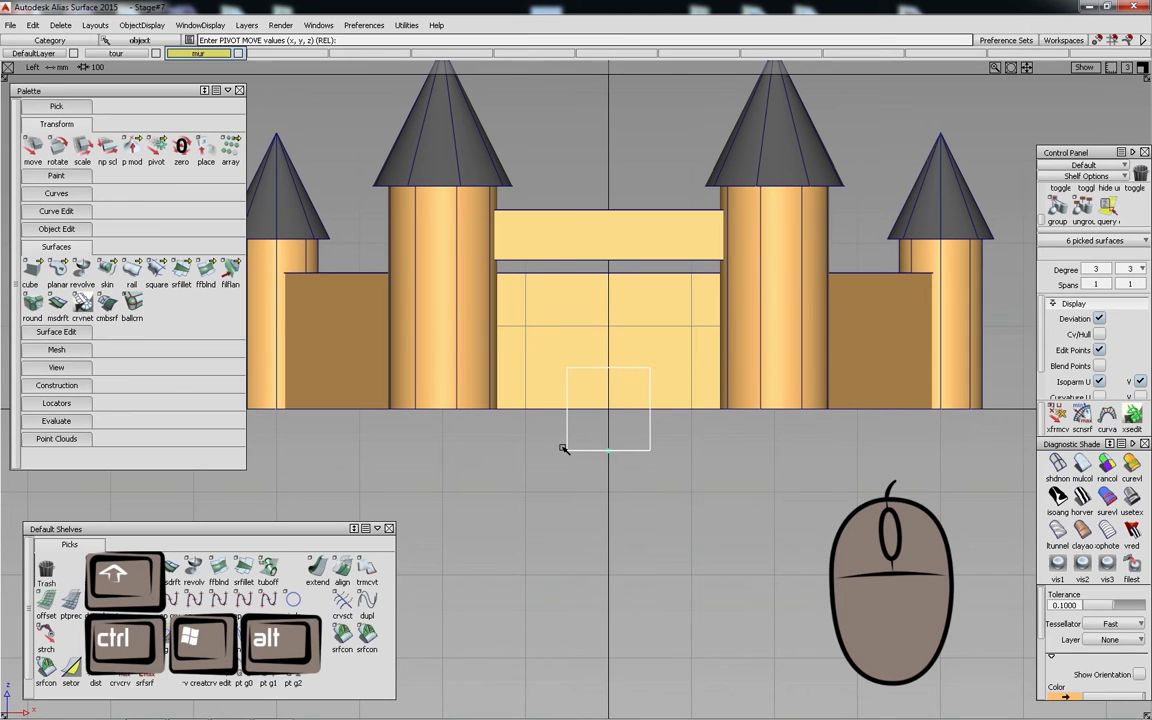
- Move the cube up with grid snapping so its base pivot sits on the world origin
ctrl+shift+drag(677, 573, 677, 542)
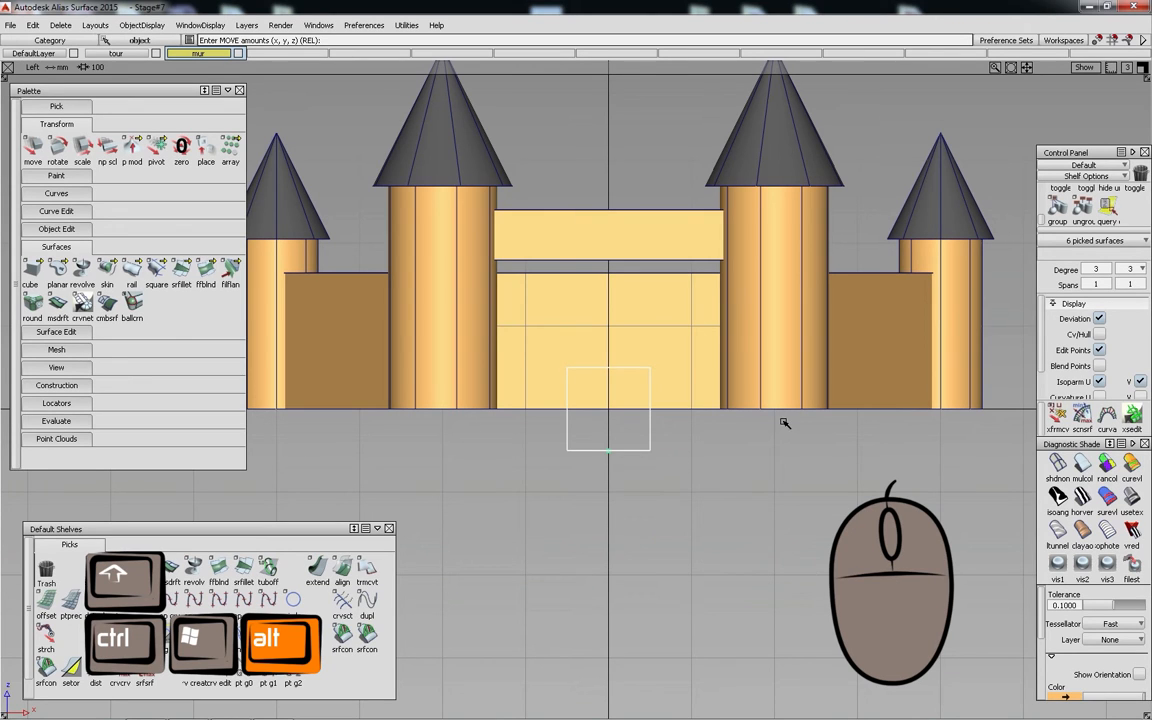
alt+right_drag(681, 494, 574, 391)
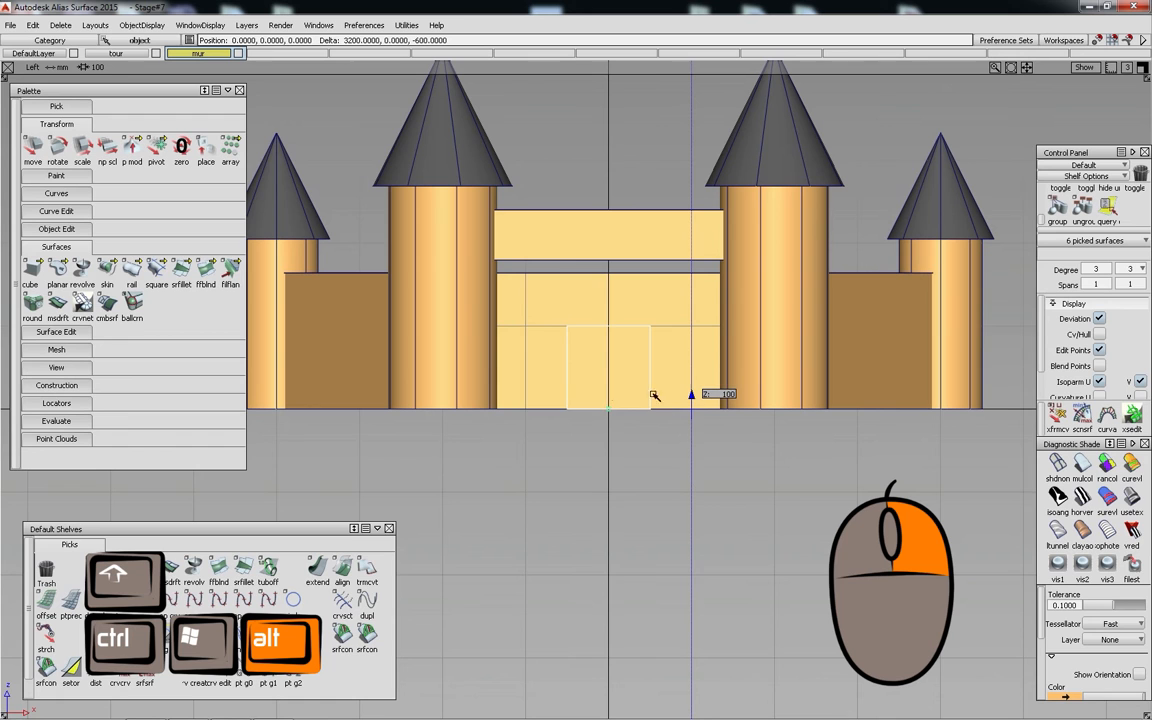
alt+right_drag(630, 403, 618, 404)
- Scale the cube up proportionally in the perspective view until it fills the courtyard as the main building, then deselect it
key(F8)
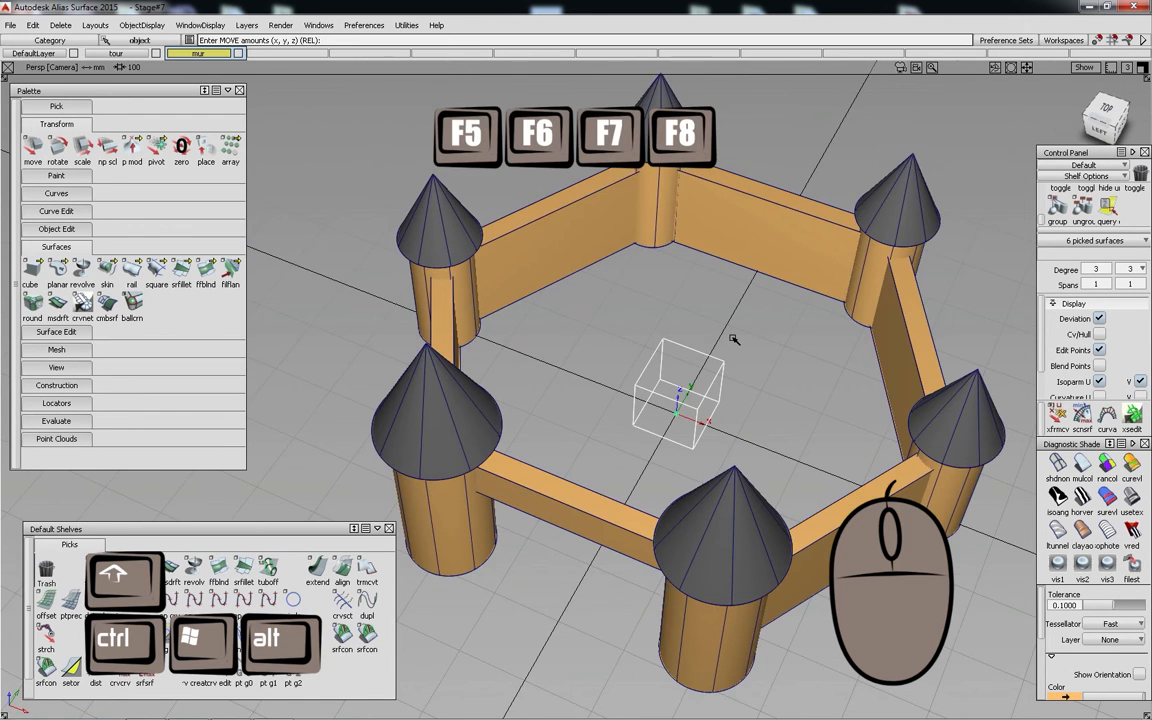
alt+shift+drag(733, 340, 707, 332)
ctrl+shift+drag(712, 262, 712, 329)
drag(716, 388, 782, 480)
mouse_move(891, 441)
alt+shift+mouse_down()
mouse_move(807, 237)
mouse_move(674, 327)
mouse_move(712, 283)
mouse_move(665, 331)
alt+shift+mouse_up()
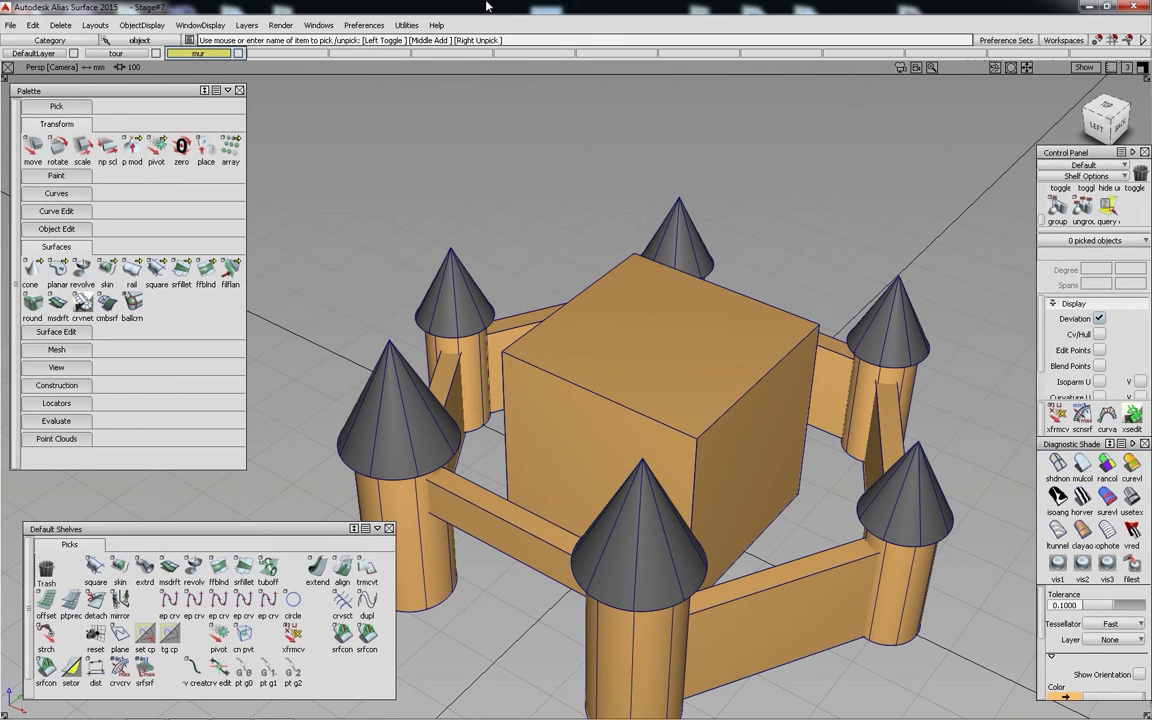
- Create a new layer named chateau and assign the large central cube to it
click(246, 25)
click(278, 40)
double_click(273, 53)
text(chateau)
key(Return)
ctrl+shift+drag(780, 309, 779, 340)
click(741, 437)
right_click(291, 55)
click(286, 64)
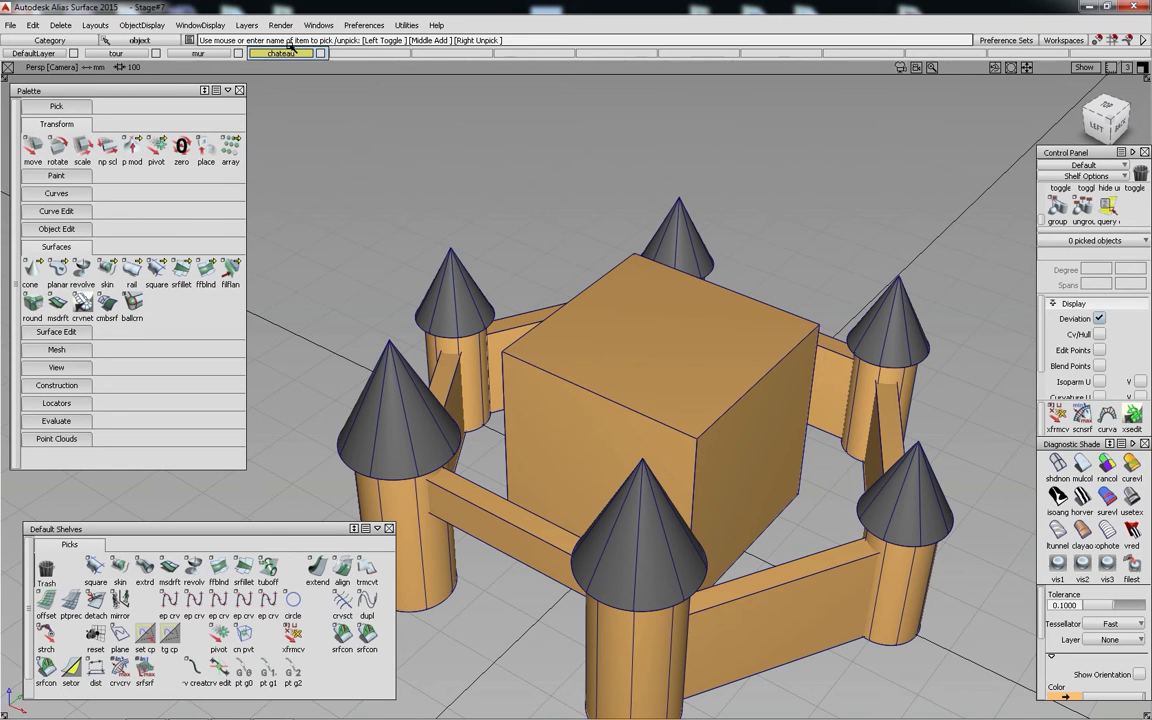
- Create a cylinder snapped to an upper corner of the large central cube
drag(34, 259, 108, 268)
alt+shift+drag(514, 355, 597, 392)
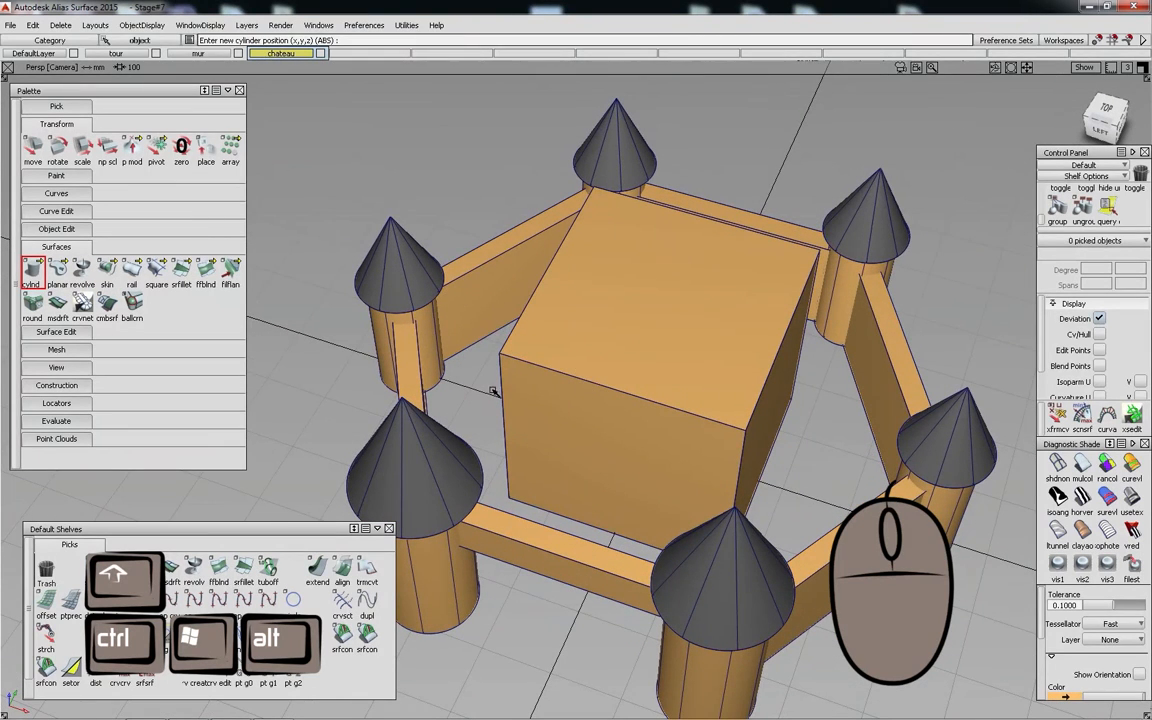
alt+shift+drag(578, 410, 471, 311)
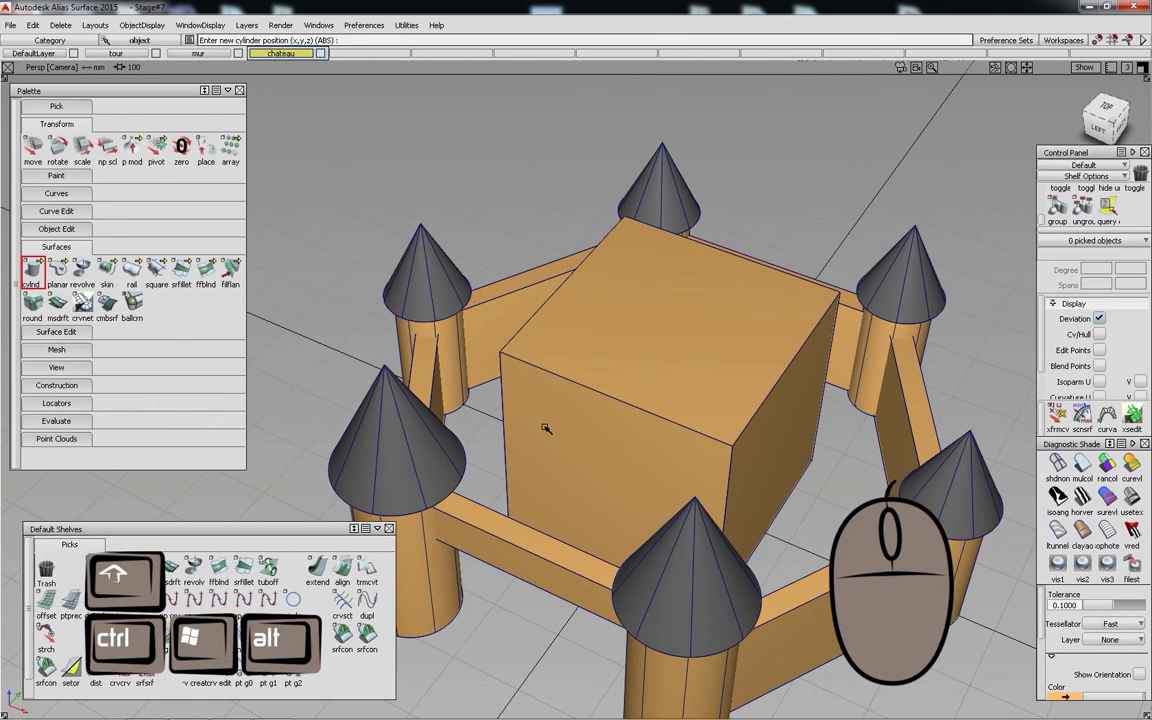
key(ctrl+alt)
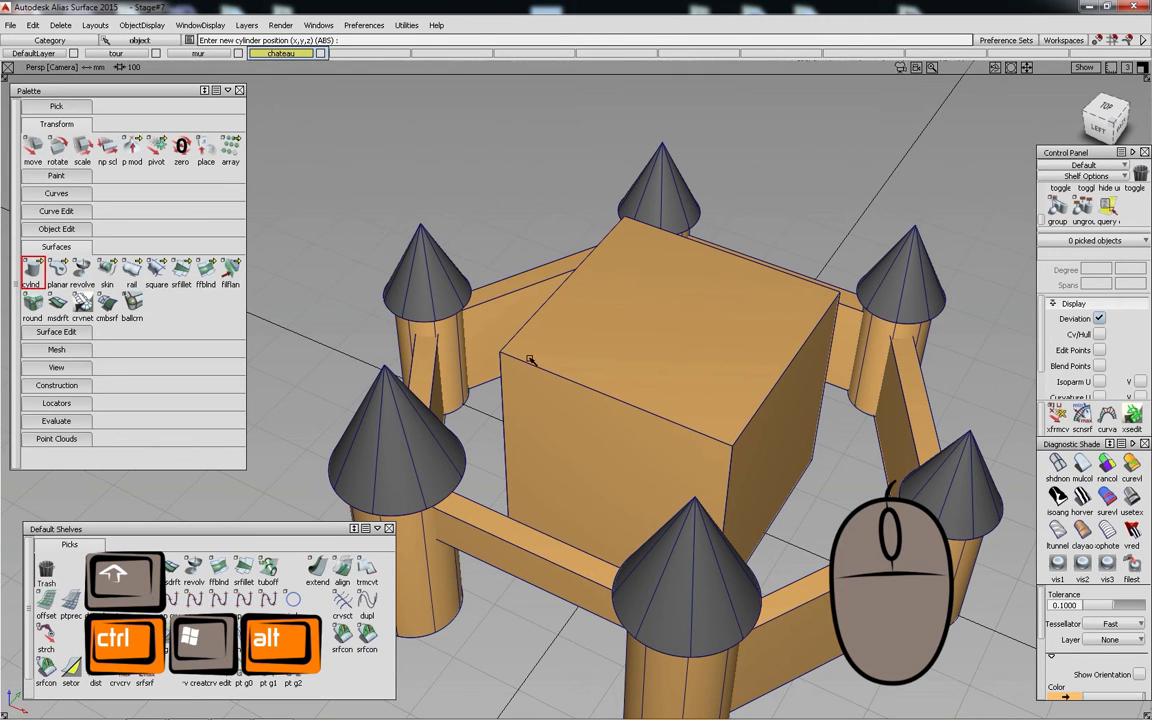
drag(705, 440, 516, 395)
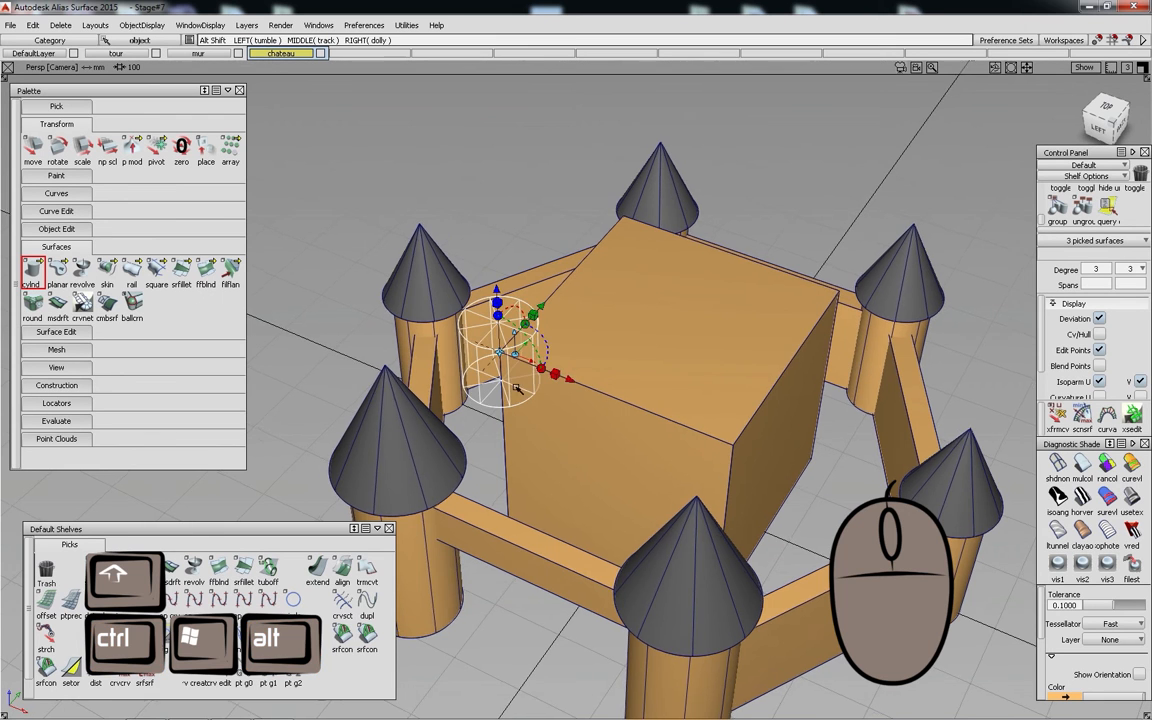
- Stretch the corner cylinder vertically with a non-proportional scale to about 176 in Z, then deselect it
alt+shift+right_drag(509, 432, 520, 345)
alt+shift+drag(520, 345, 522, 247)
alt+shift+middle_drag(522, 247, 604, 311)
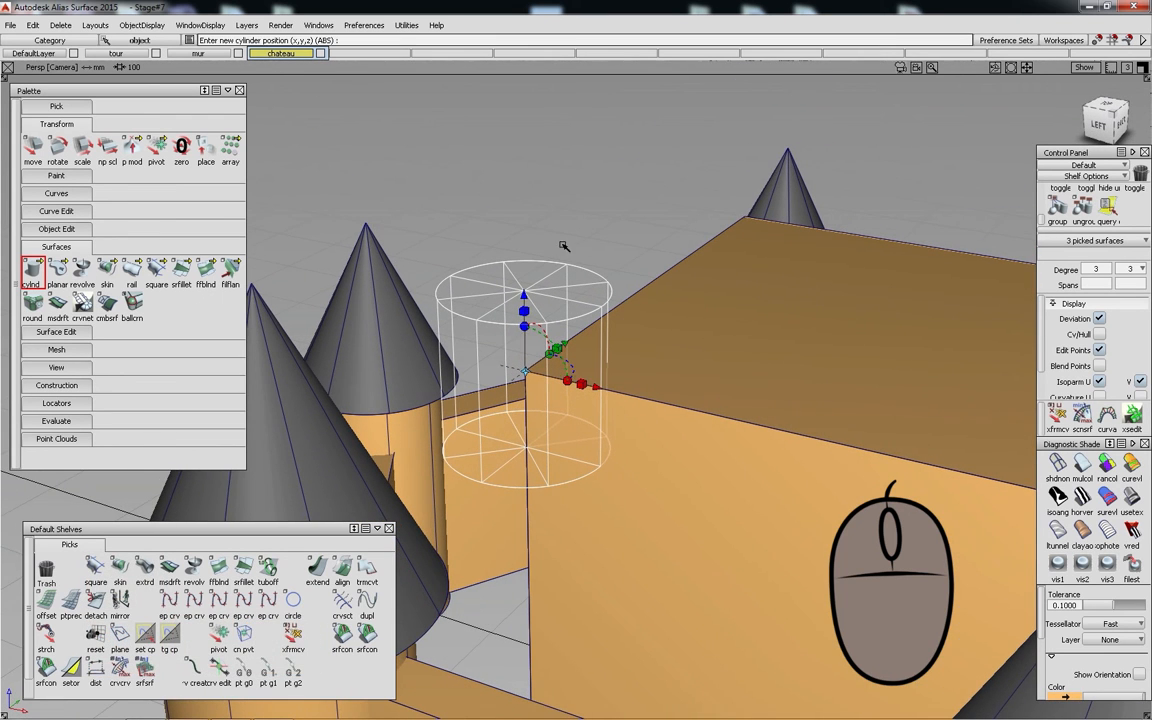
ctrl+shift+drag(535, 222, 567, 226)
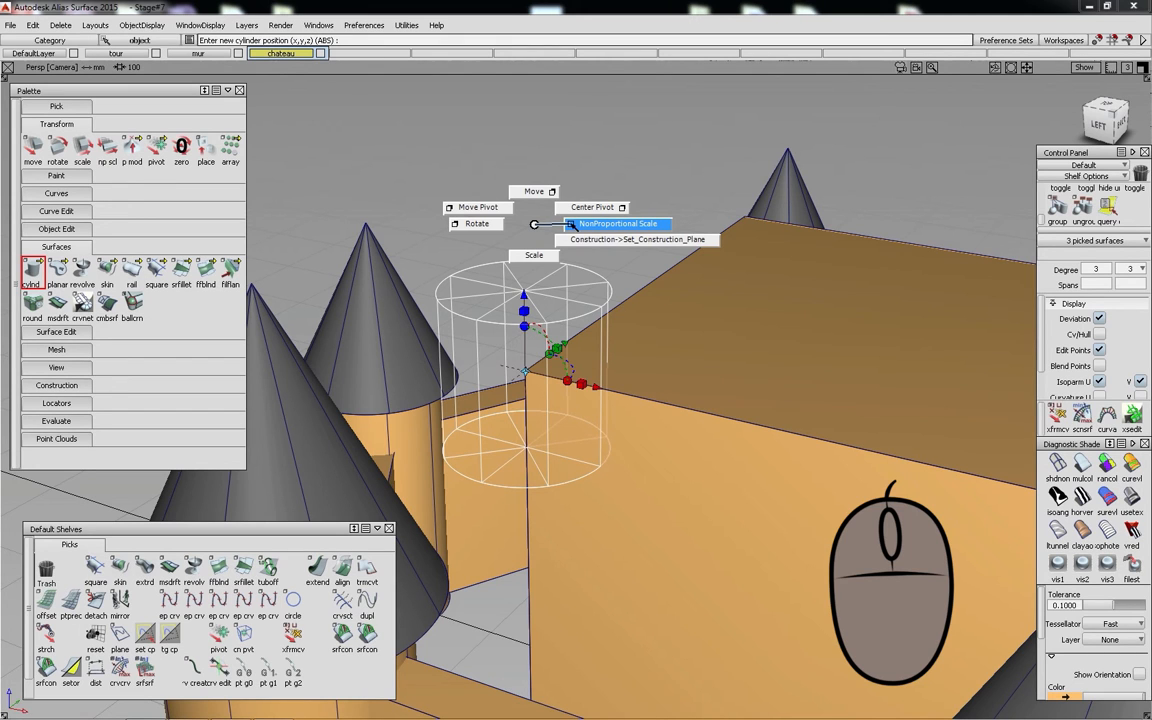
ctrl+shift+drag(572, 226, 576, 224)
right_drag(599, 257, 600, 234)
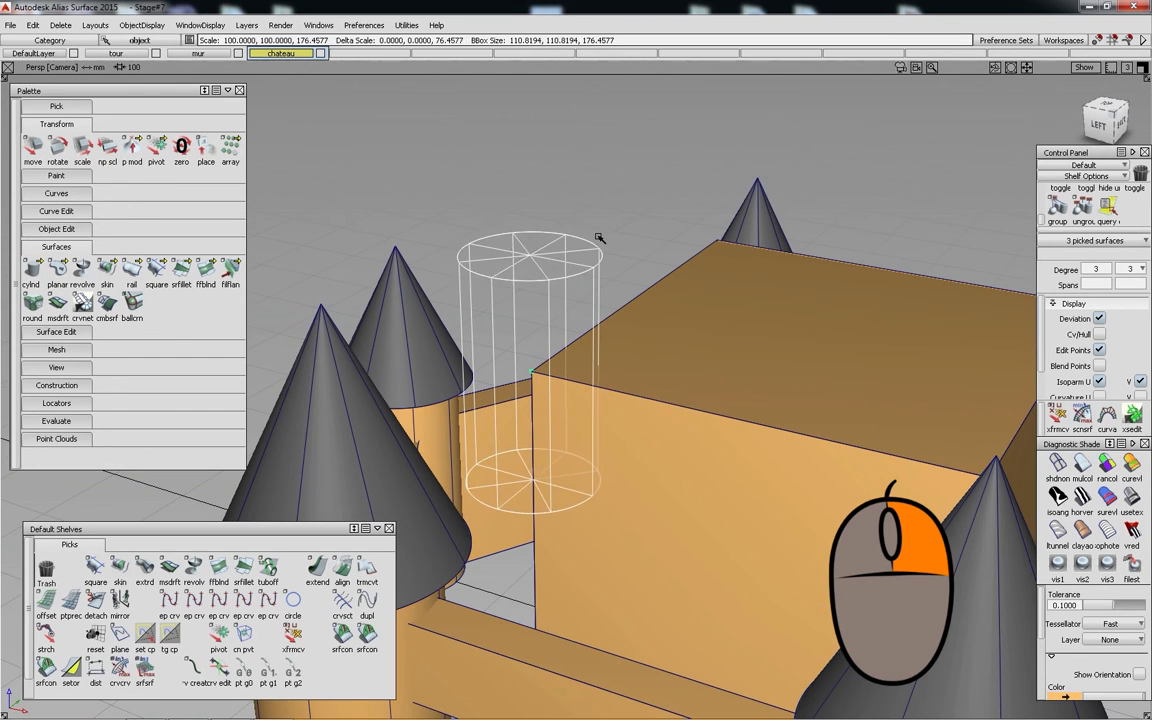
ctrl+shift+drag(589, 131, 576, 172)
mouse_move(576, 172)
alt+shift+mouse_down()
mouse_move(519, 188)
mouse_move(565, 180)
alt+shift+mouse_up()
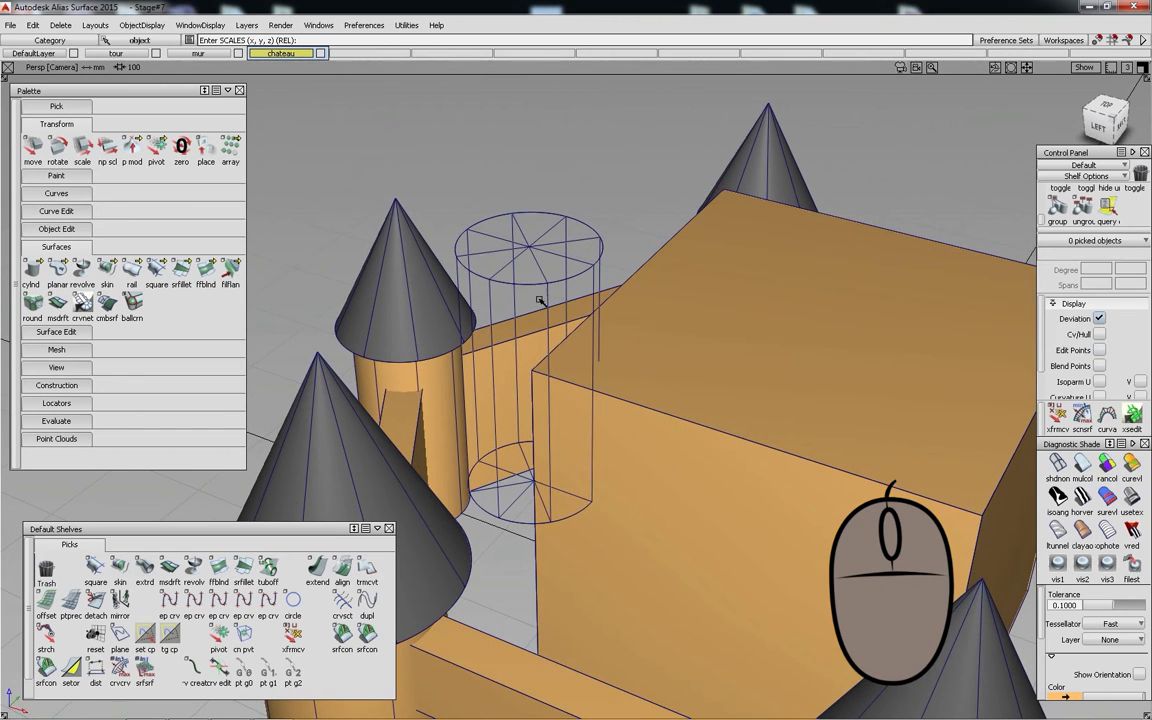
mouse_move(501, 312)
alt+shift+mouse_down()
mouse_move(562, 370)
mouse_move(558, 206)
mouse_move(499, 293)
alt+shift+mouse_up()
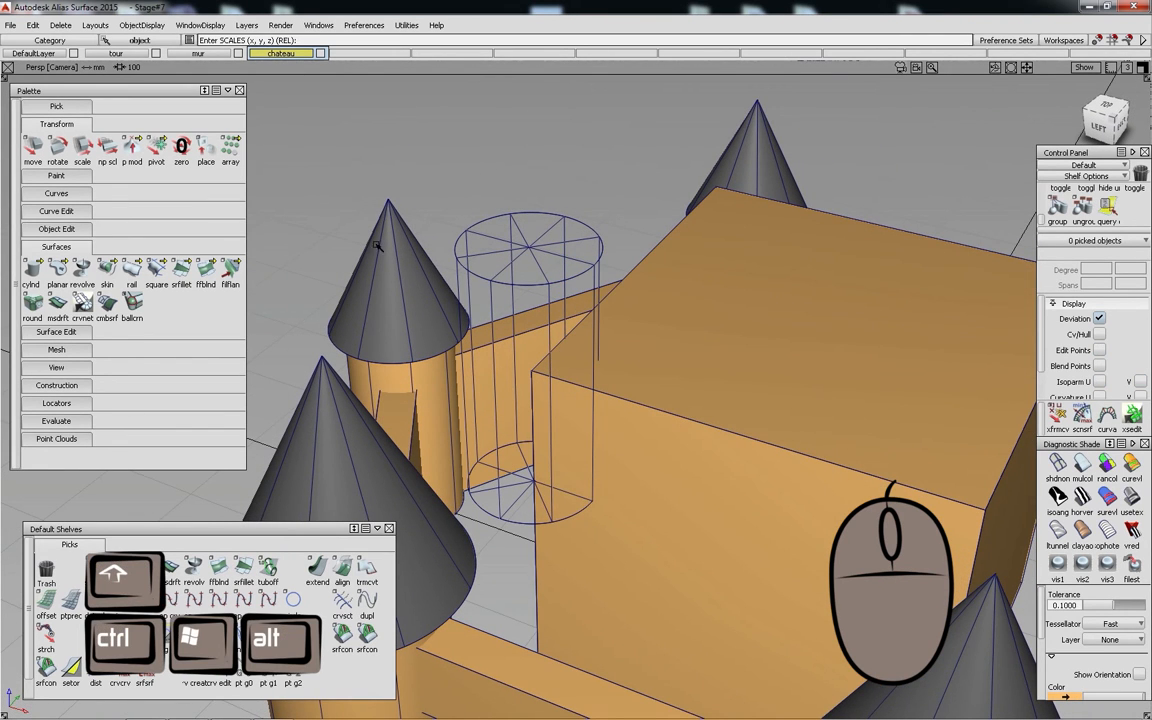
- Create a cone snapped to the centre of the corner cylinder's base circle
drag(33, 267, 133, 270)
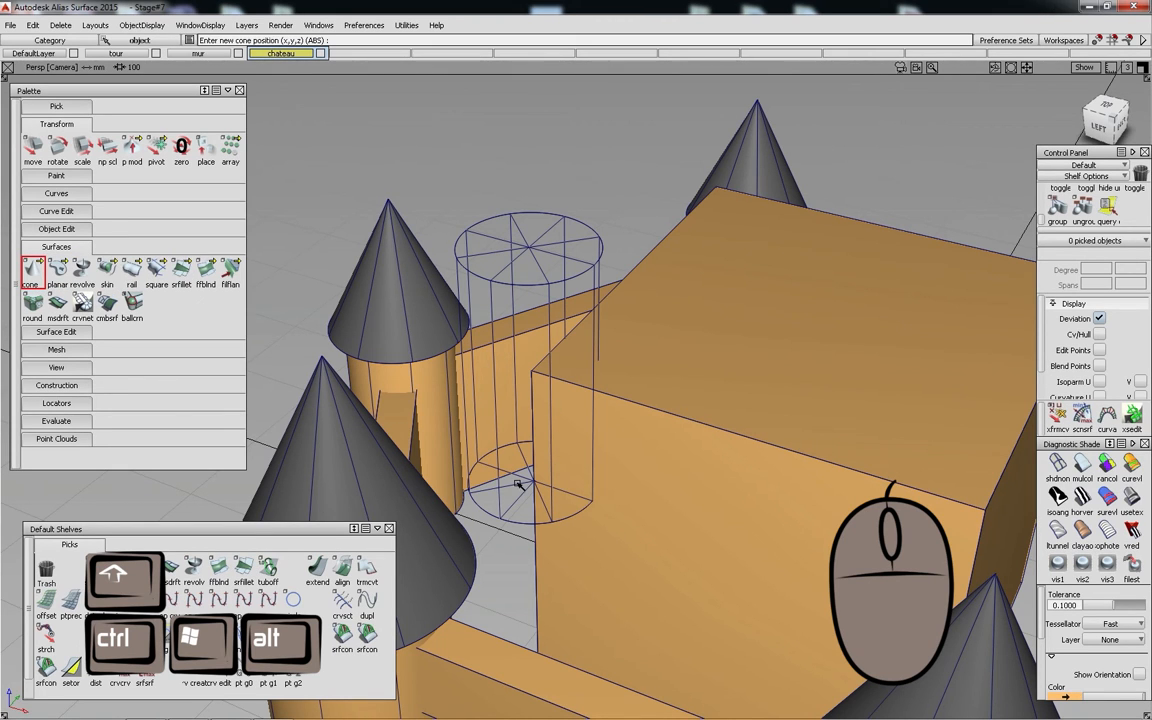
ctrl+alt+drag(512, 487, 539, 486)
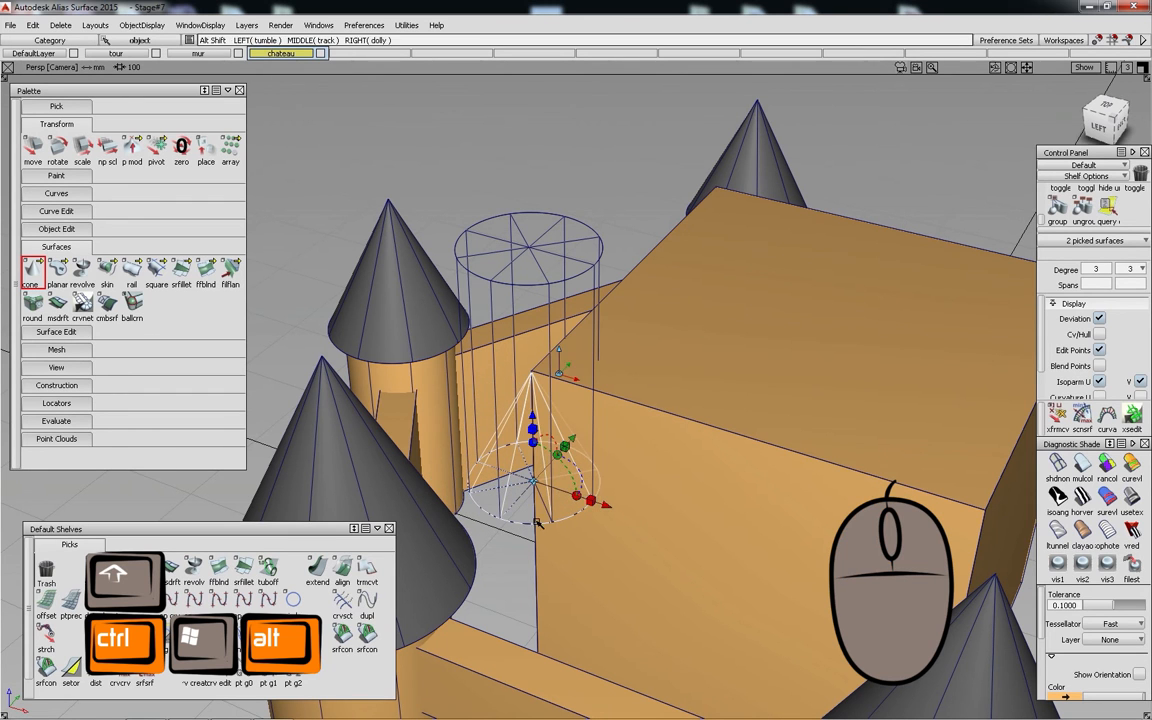
scroll(574, 500, up, 3)
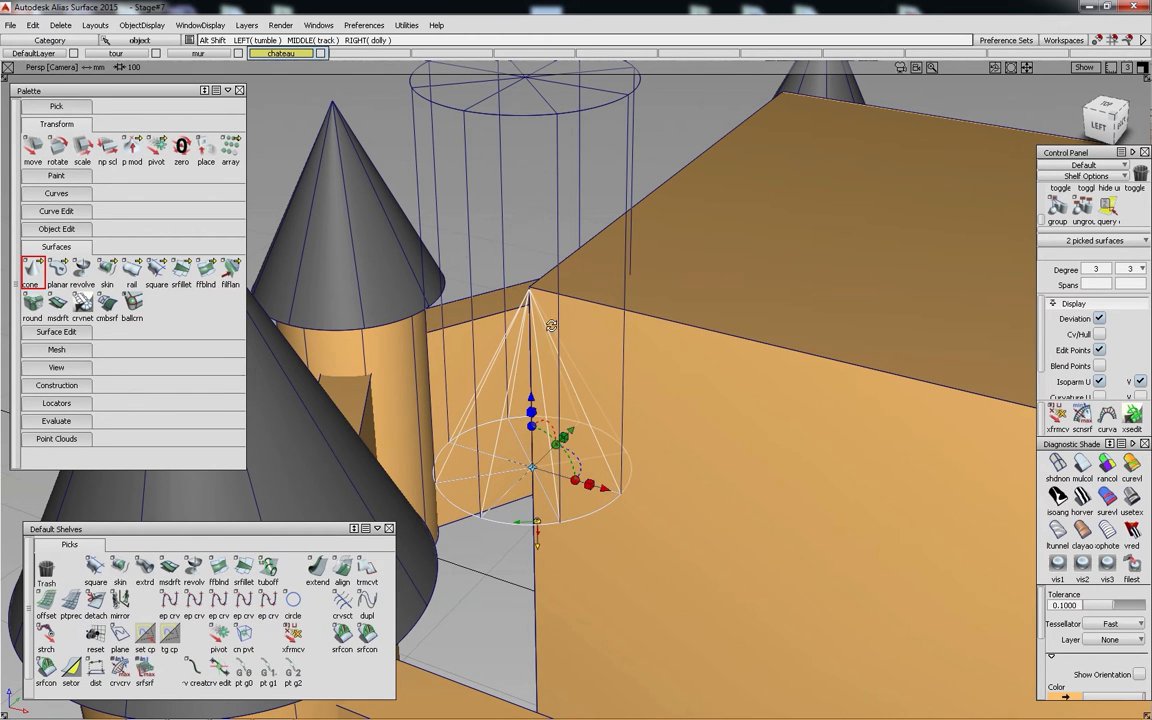
alt+shift+drag(568, 373, 560, 420)
alt+shift+right_drag(560, 420, 595, 200)
alt+shift+drag(546, 246, 543, 342)
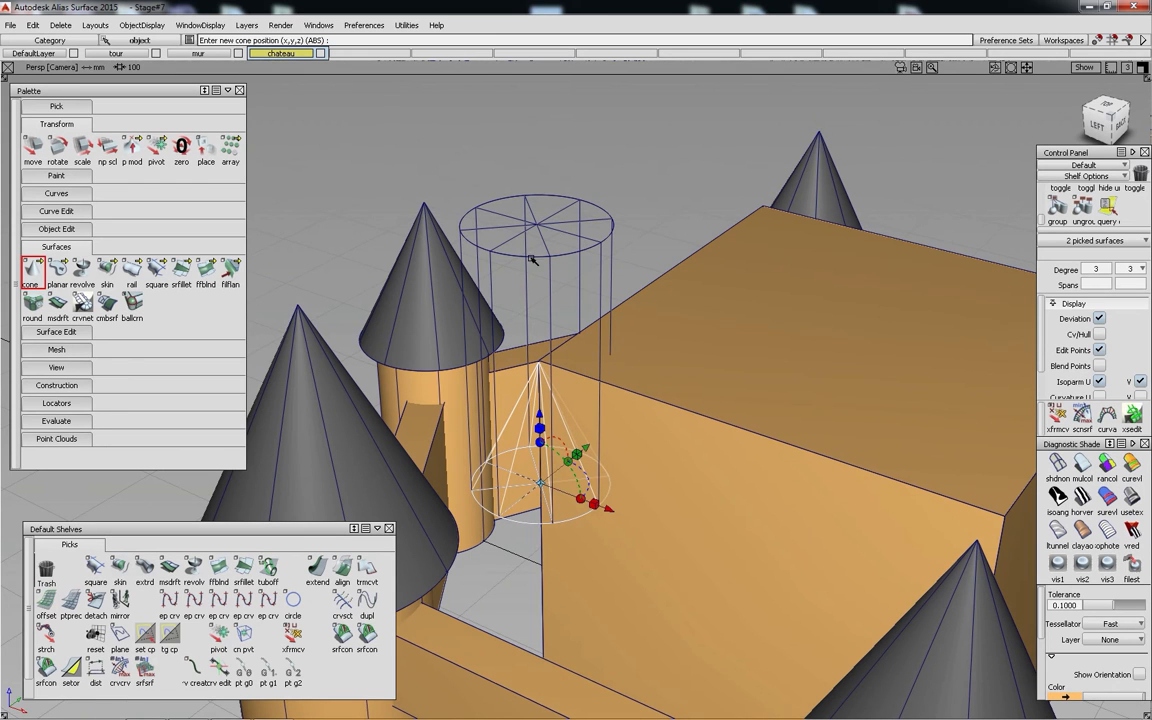
- Rotate the new cone 180 degrees about X so its tip points down
alt+shift+drag(532, 258, 473, 513)
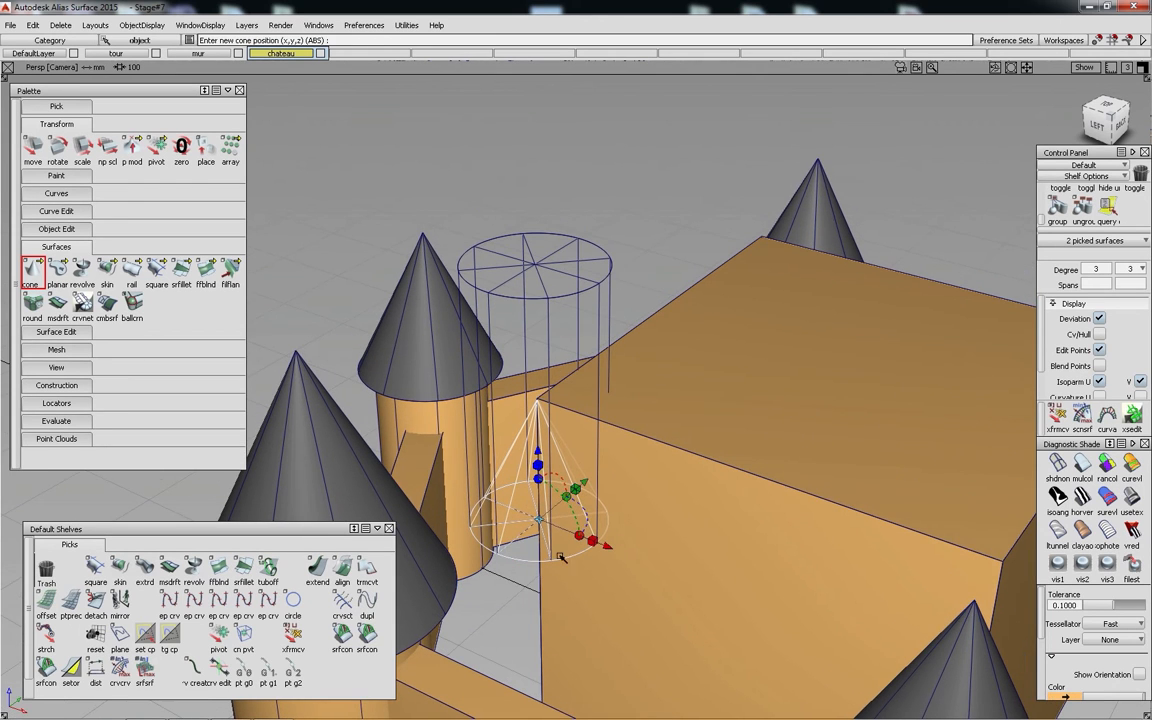
alt+shift+drag(510, 234, 550, 219)
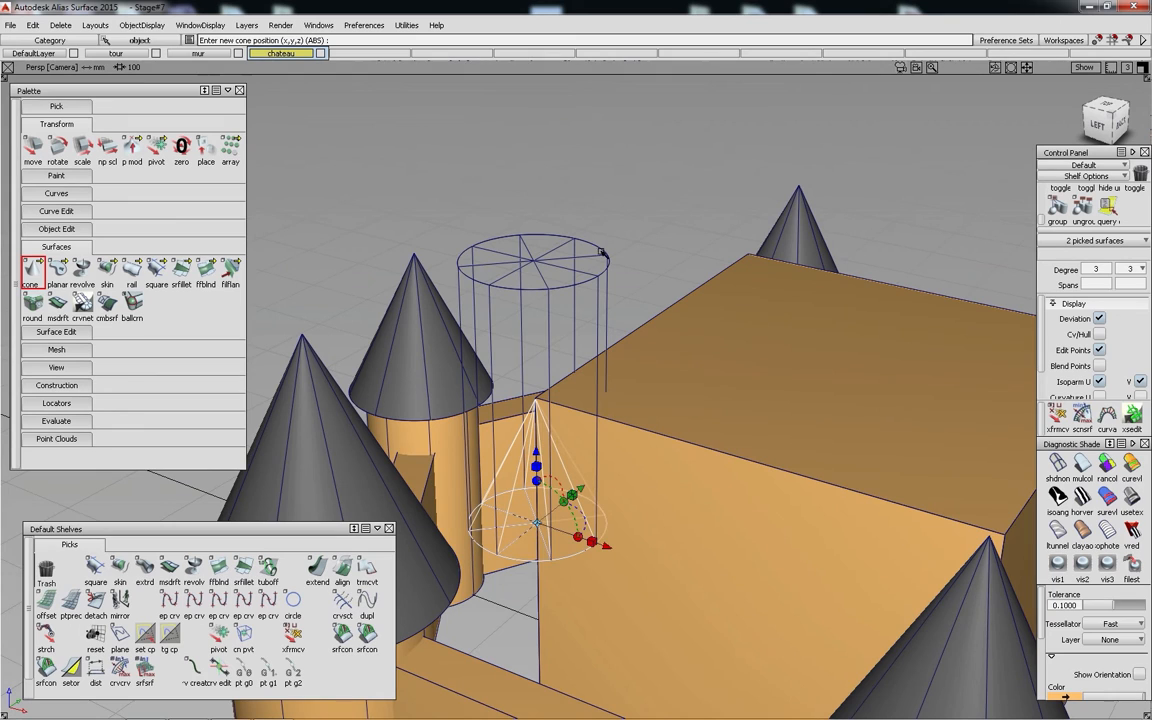
ctrl+shift+middle_drag(655, 169, 620, 169)
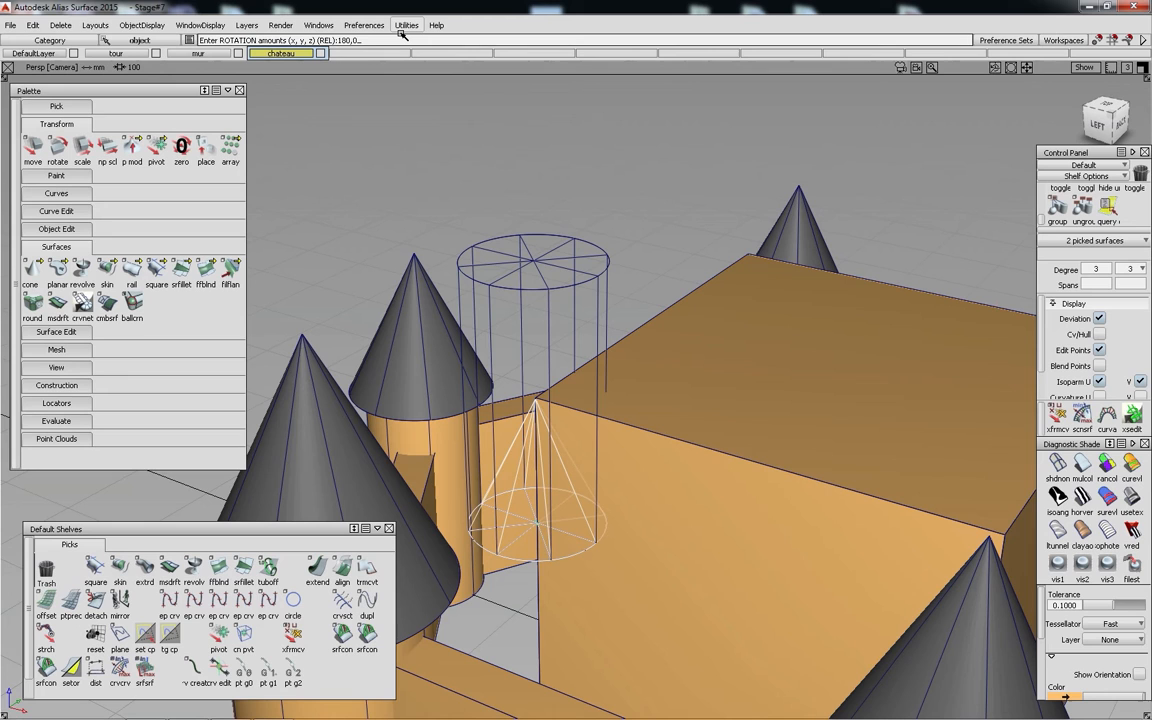
text(180,0,0)
key(Return)
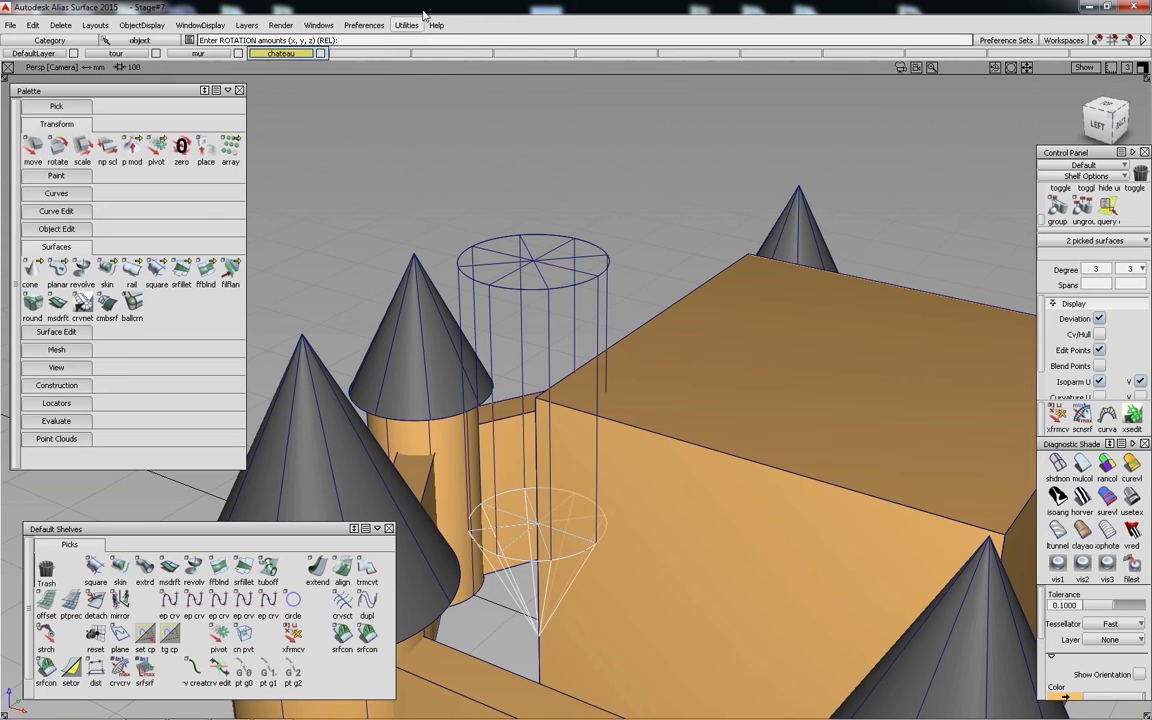
- Select the corner cylinder together with the inverted cone, shade both in the same orange as the walls, and deselect them
ctrl+shift+drag(700, 535, 686, 398)
alt+shift+drag(512, 405, 630, 525)
click(1082, 464)
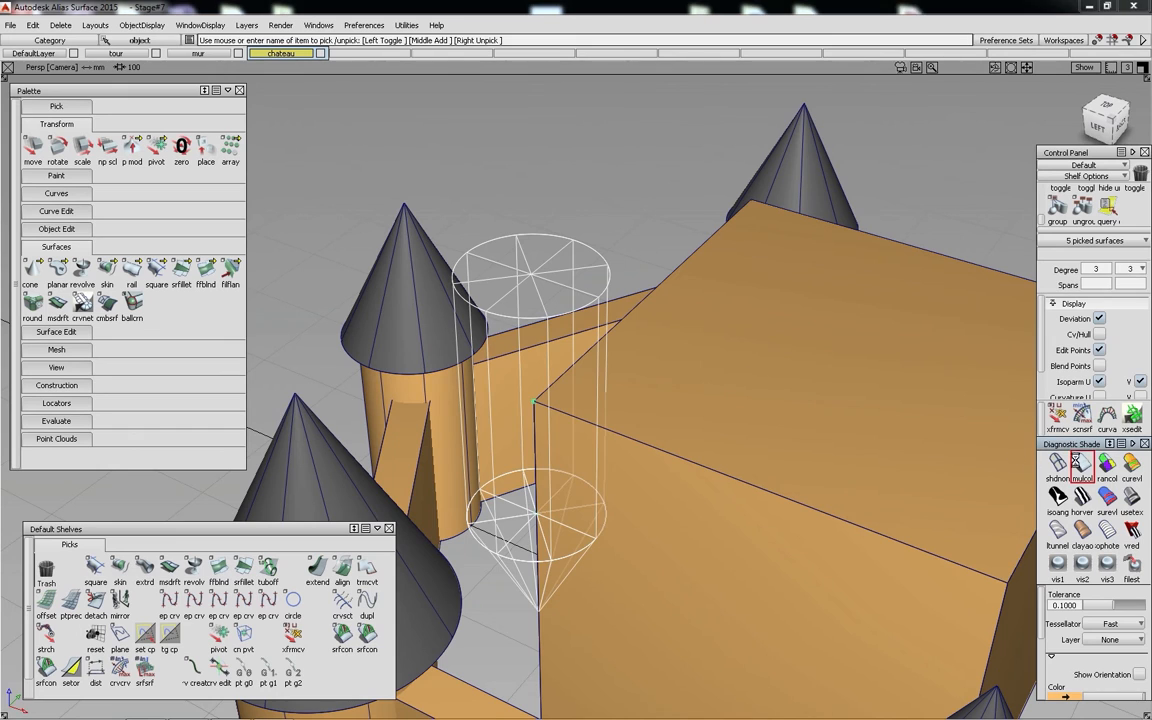
mouse_move(622, 481)
ctrl+shift+mouse_down()
mouse_move(687, 433)
mouse_move(661, 345)
ctrl+shift+mouse_up()
- Create a cone snapped to the centre of the corner cylinder's upper face
alt+shift+right_drag(661, 345, 590, 355)
alt+shift+drag(590, 355, 575, 405)
alt+shift+right_drag(575, 405, 553, 308)
alt+shift+middle_drag(553, 327, 555, 368)
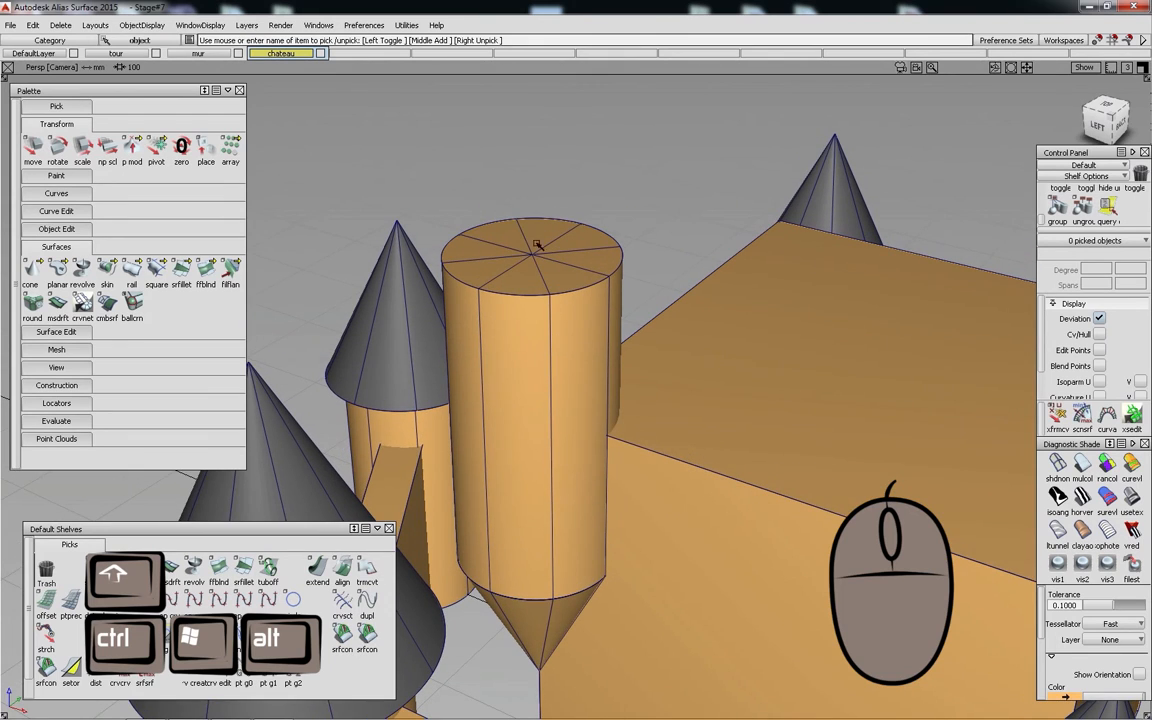
click(42, 272)
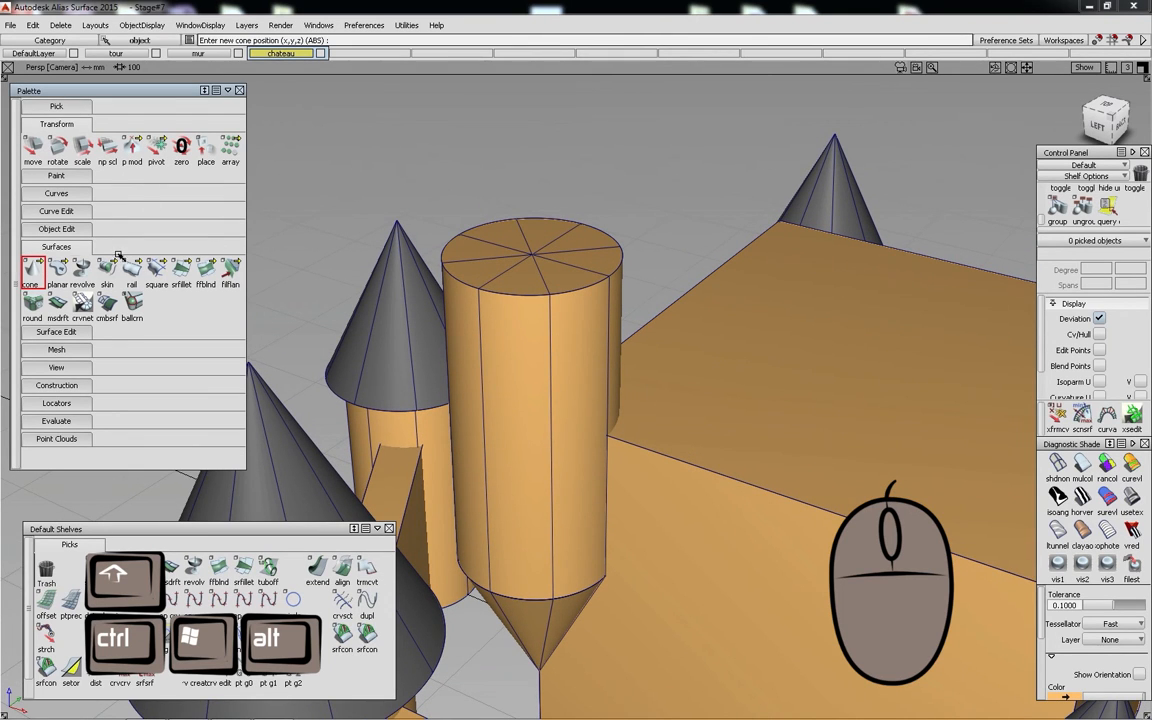
key(ctrl+alt)
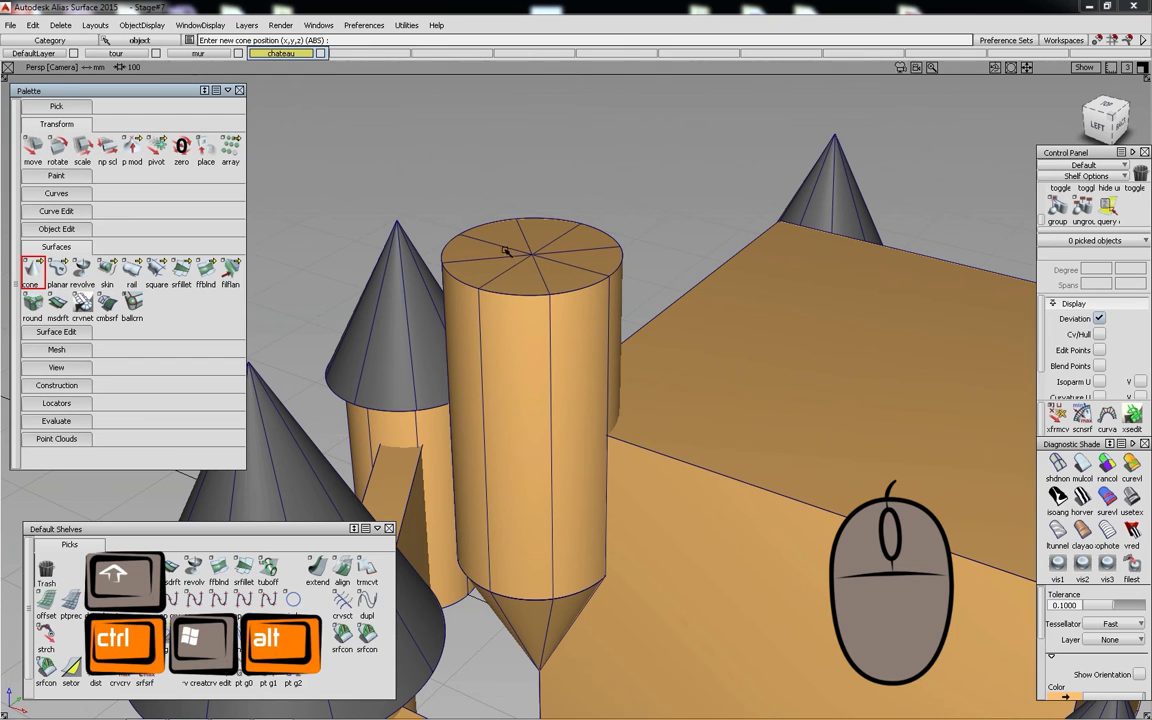
click(490, 250)
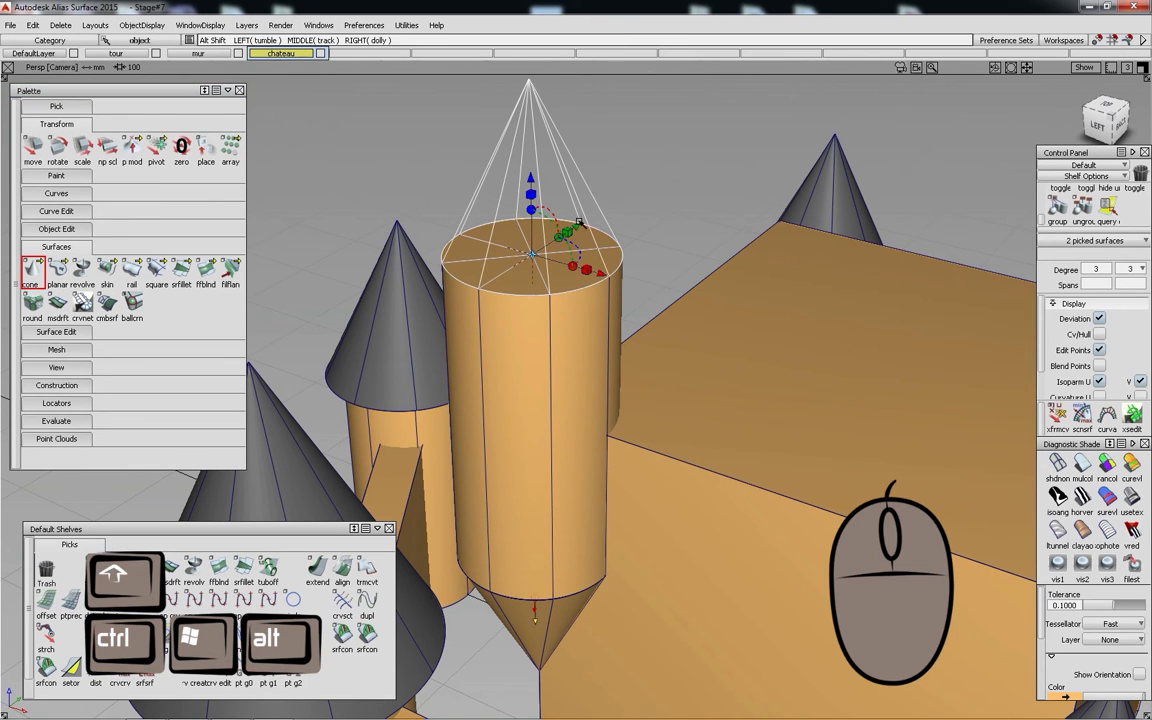
- Scale the roof cone up slightly so it overhangs the cylinder, and shade it in the dark grey swatch
alt+shift+middle_drag(516, 195, 516, 220)
right_click(643, 173)
click(571, 149)
drag(643, 175, 650, 200)
click(1070, 696)
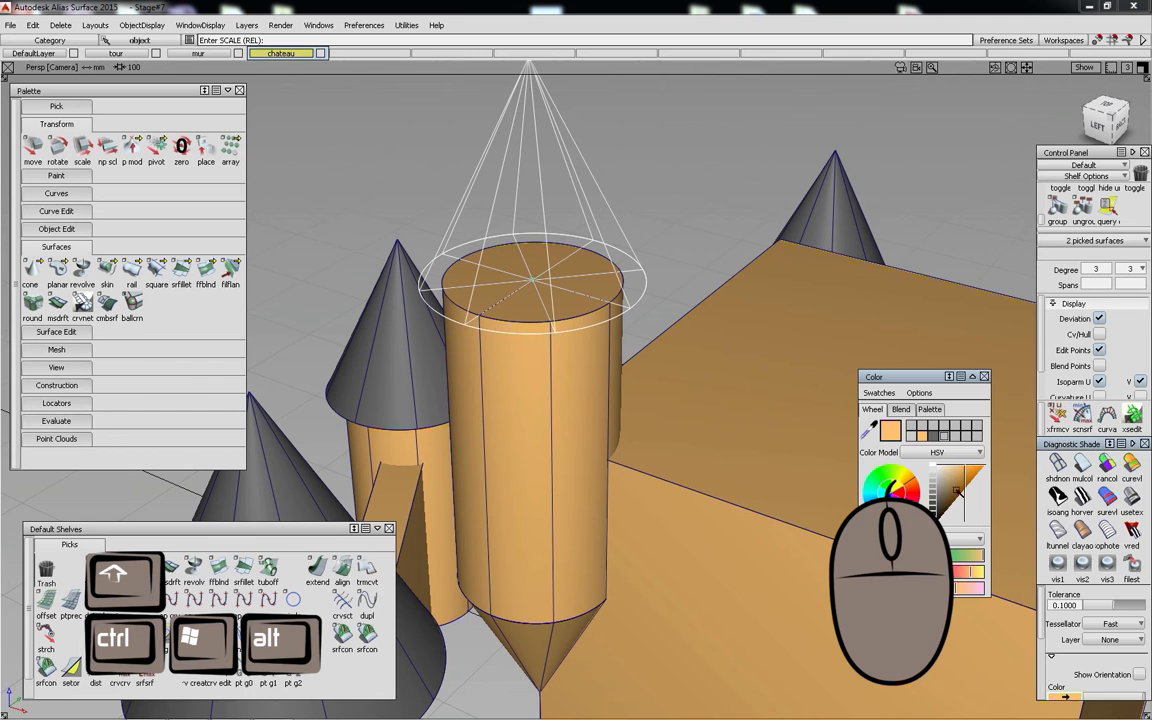
click(934, 435)
click(984, 376)
- Group the inverted cone, the cylinder and the roof cone into one corner turret
alt+shift+drag(645, 393, 630, 595)
ctrl+shift+drag(652, 500, 655, 531)
click(548, 646)
shift+click(532, 335)
shift+click(532, 206)
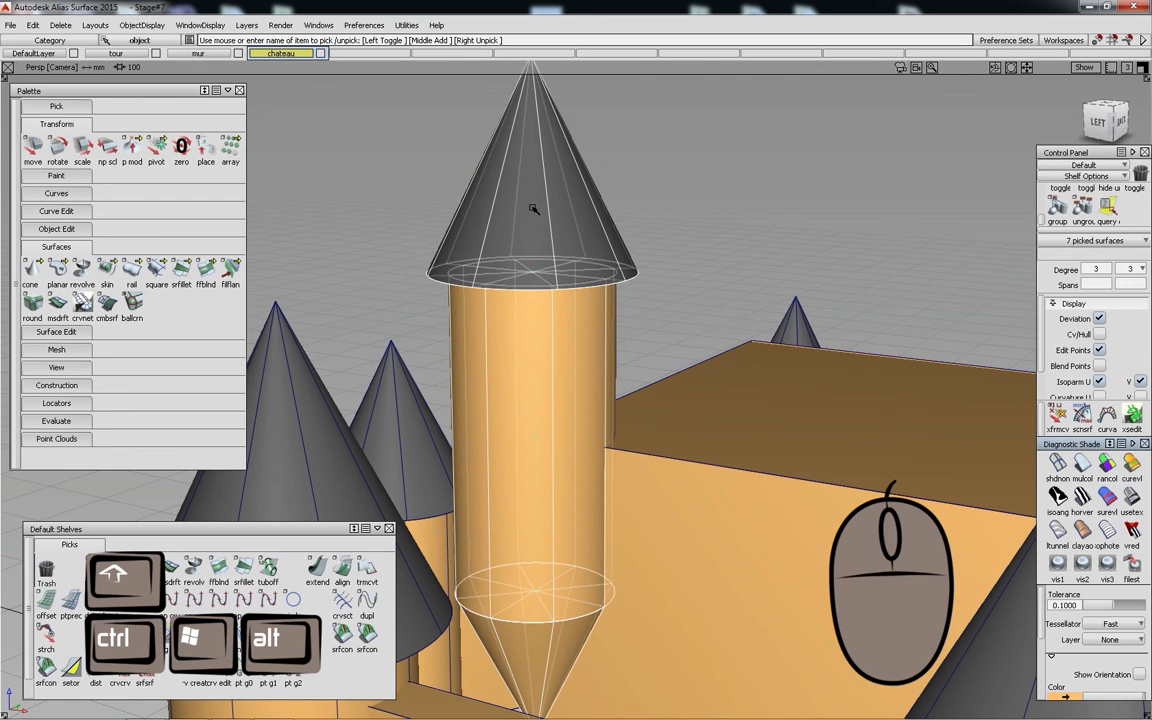
alt+shift+drag(581, 226, 616, 268)
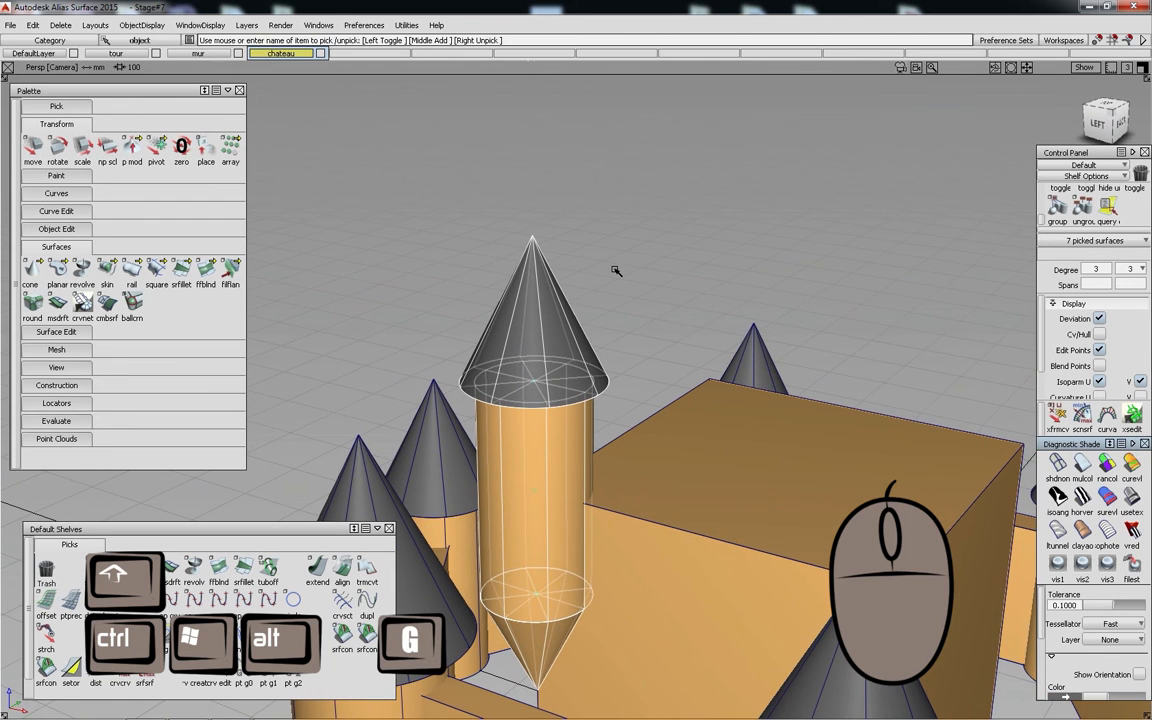
- Snap the turret group's pivot to the upper corner of the central keep where the turret stands
alt+shift+drag(616, 271, 777, 360)
ctrl+shift+middle_click(777, 360)
ctrl+shift+middle_drag(775, 358, 738, 343)
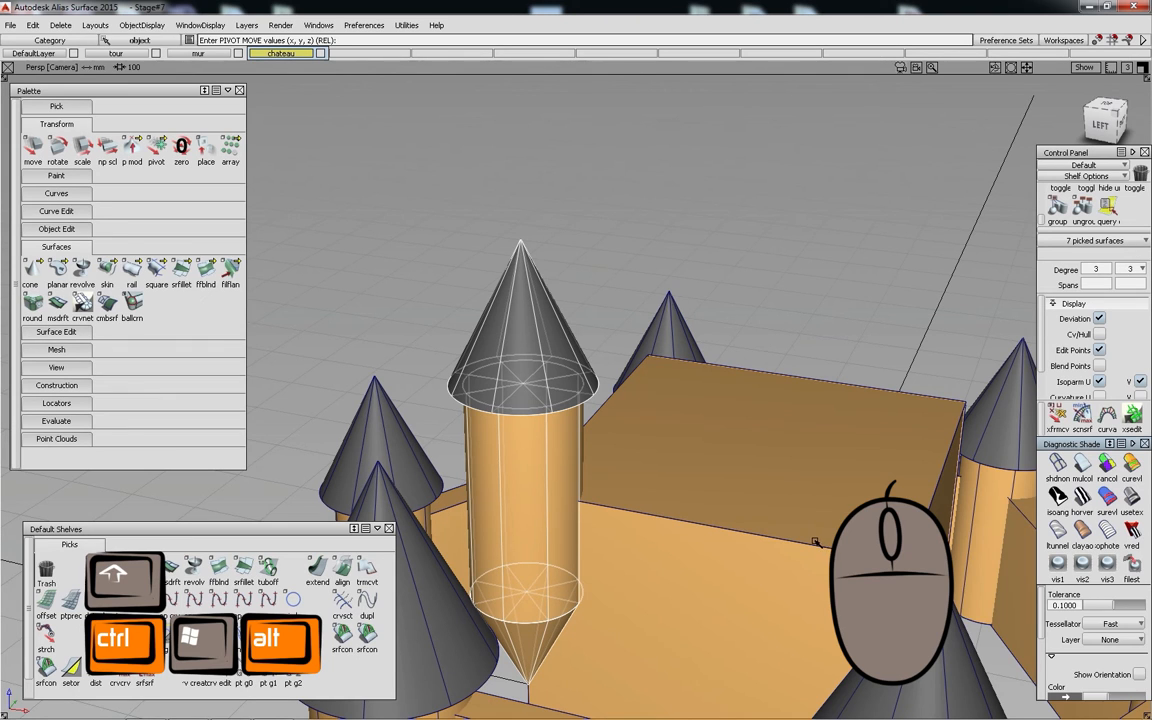
ctrl+alt+drag(775, 490, 501, 481)
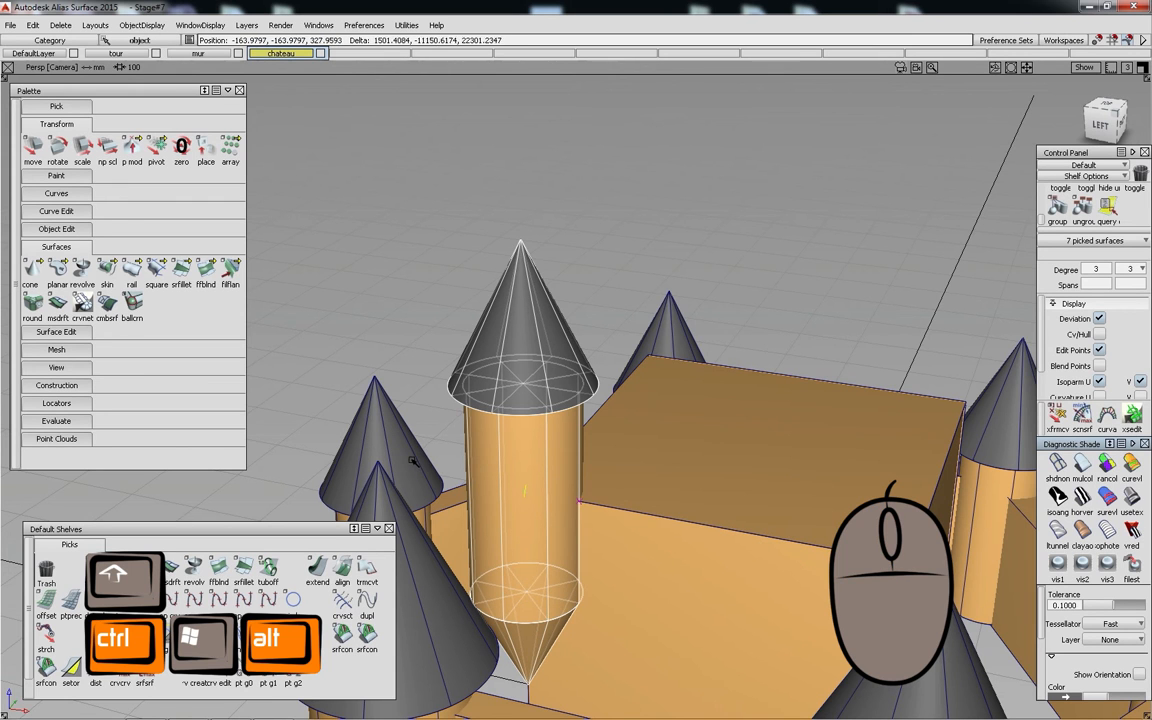
alt+shift+drag(612, 398, 660, 454)
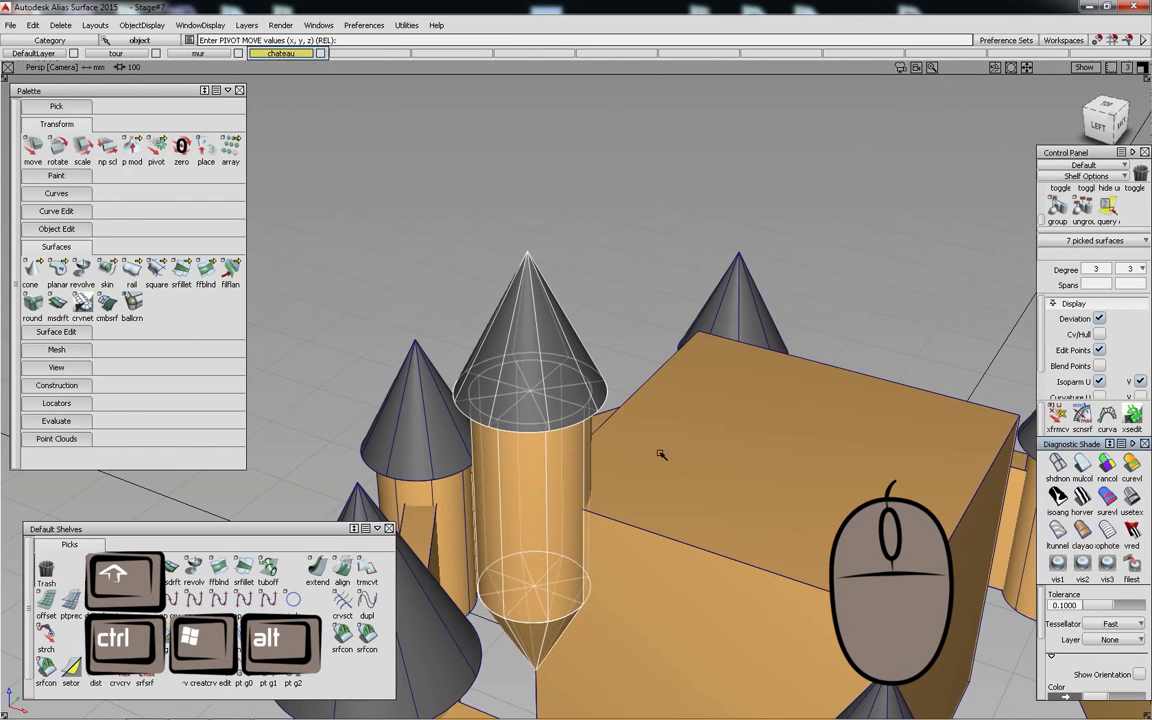
- Copy and paste the corner turret, and snap the copy to the keep's nearest upper corner
alt+shift+drag(695, 391, 643, 458)
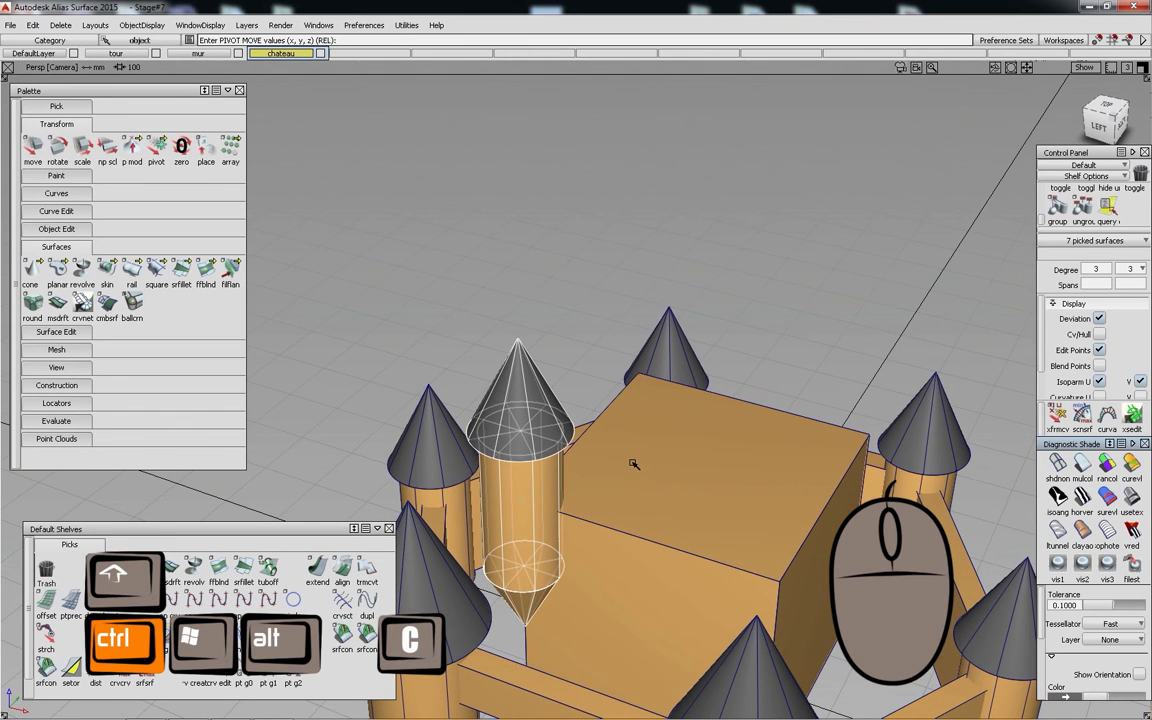
key(ctrl+c)
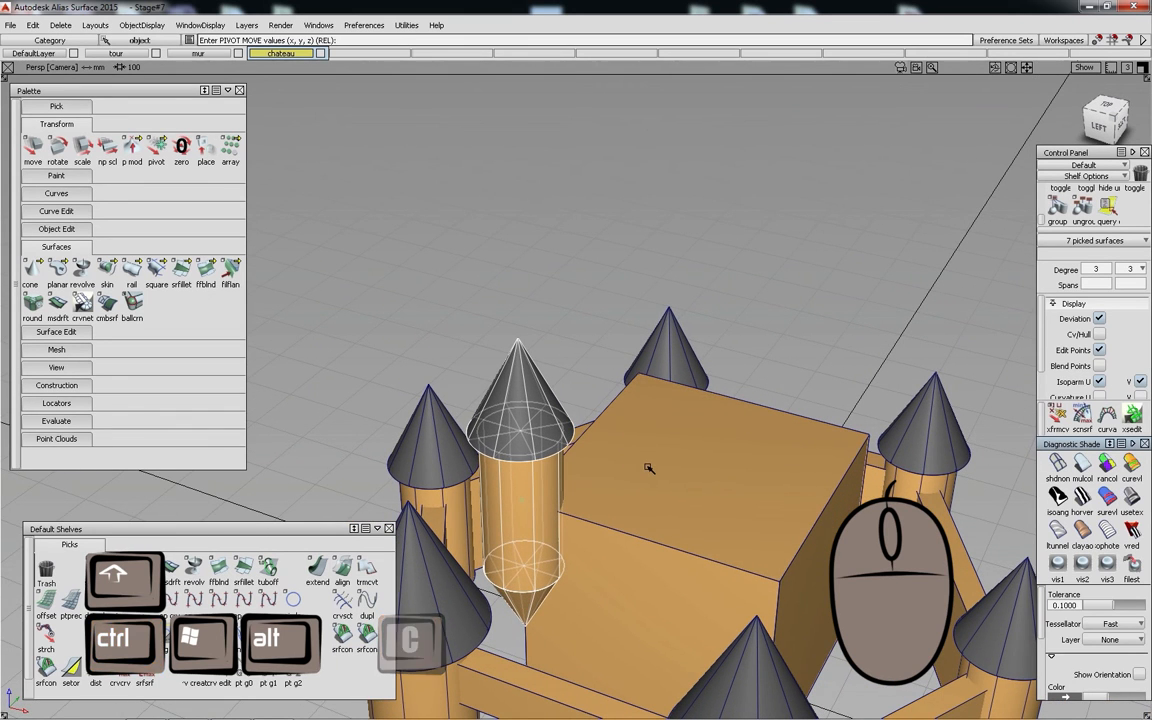
key(ctrl+v)
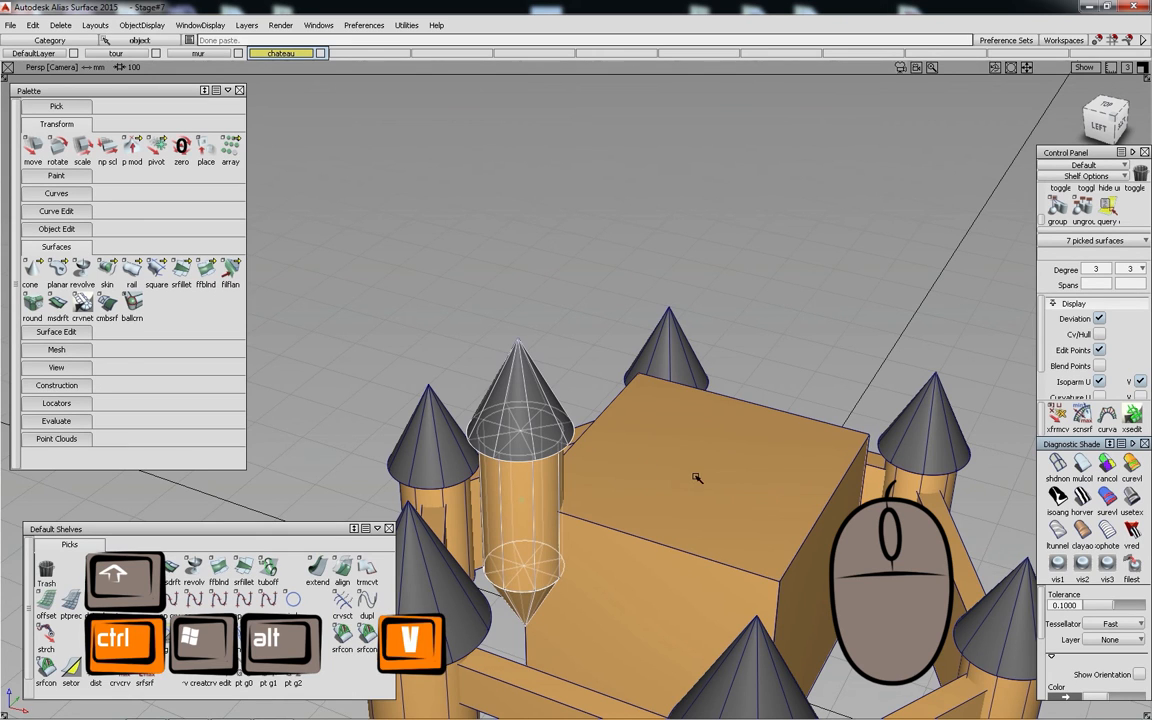
ctrl+shift+drag(698, 525, 695, 456)
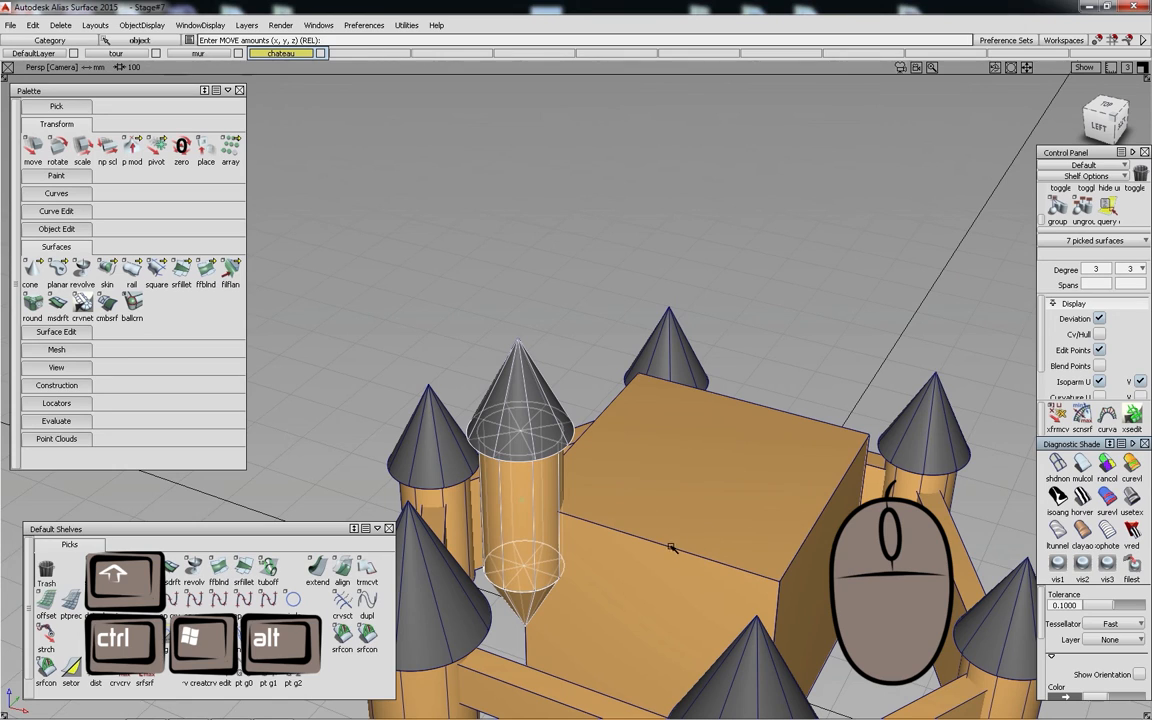
key(ctrl+alt)
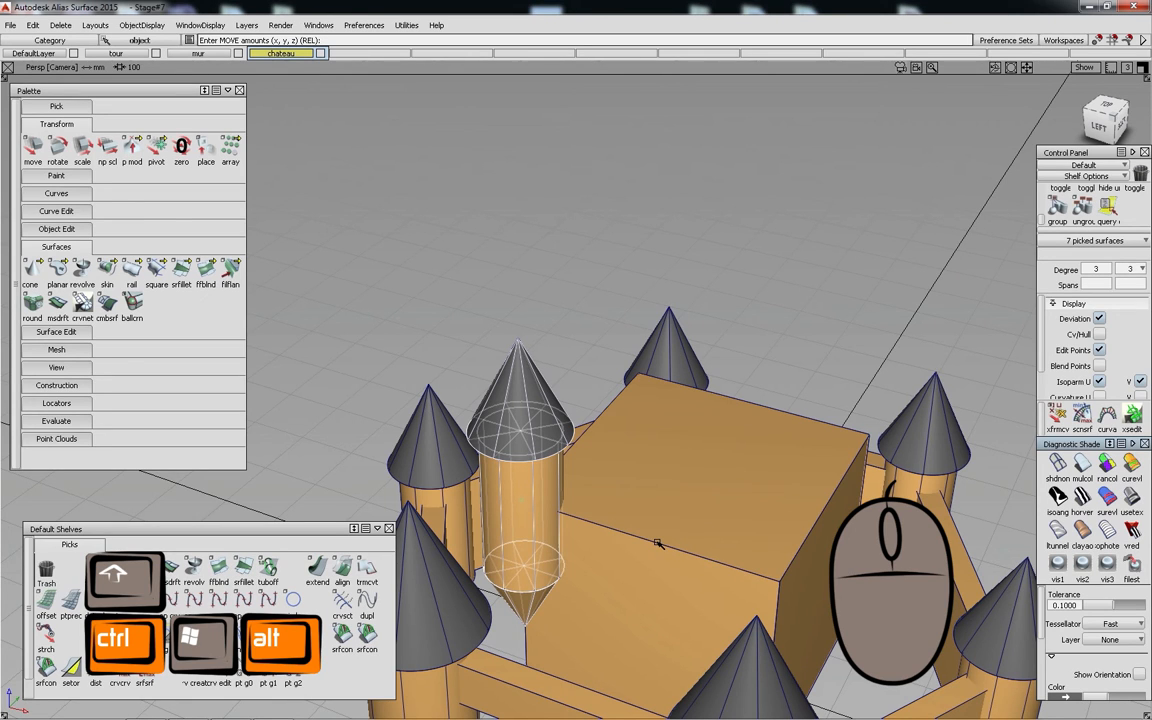
ctrl+alt+drag(658, 543, 776, 580)
alt+shift+drag(776, 480, 728, 472)
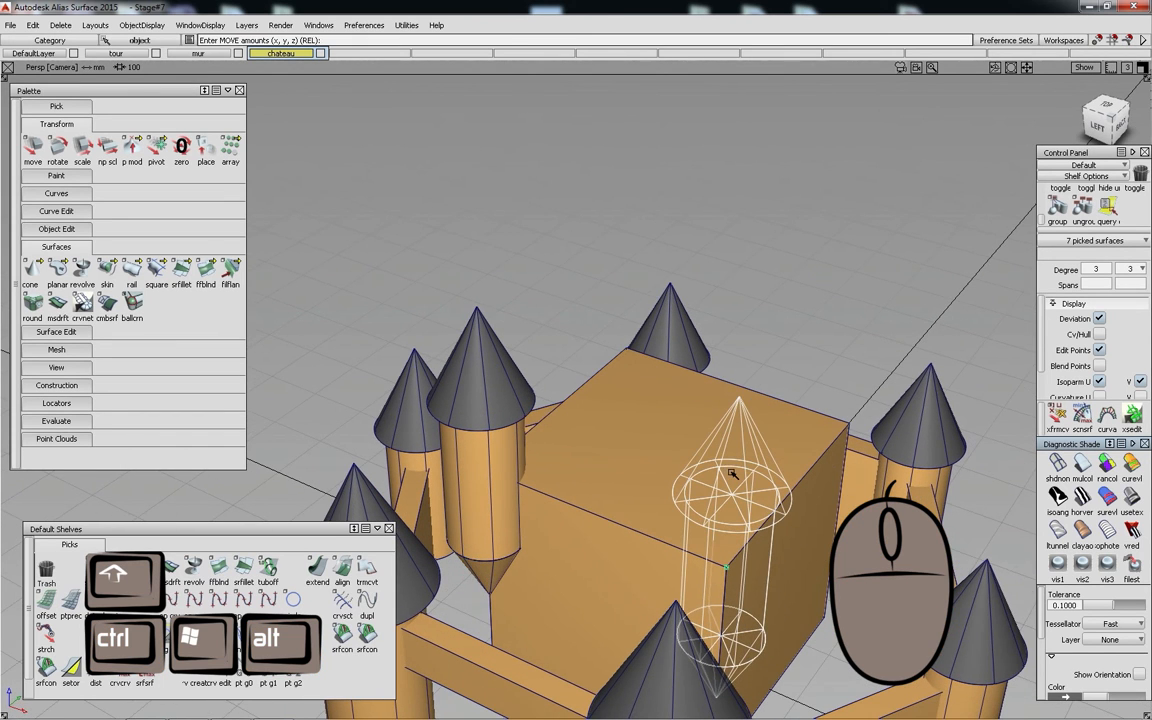
- Paste another corner turret and snap it to the upper corner at the back of the keep
key(ctrl+v)
mouse_move(634, 404)
alt+shift+mouse_down()
mouse_move(674, 393)
mouse_move(640, 383)
alt+shift+mouse_up()
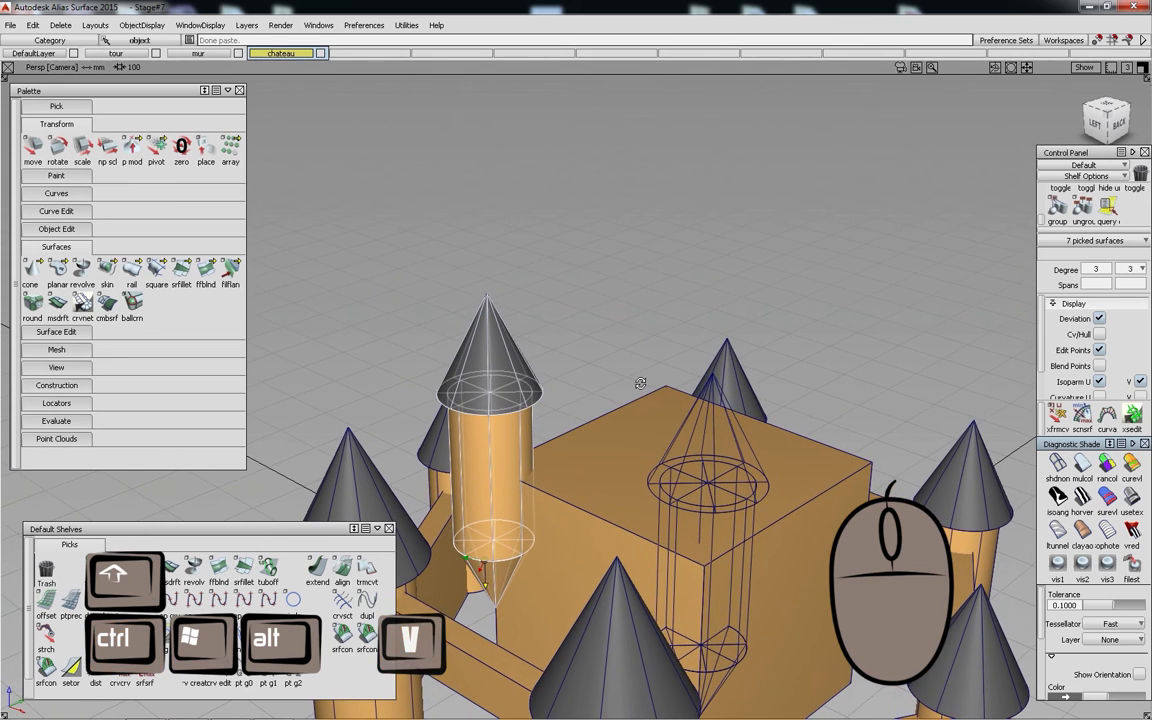
ctrl+shift+middle_drag(640, 393, 636, 356)
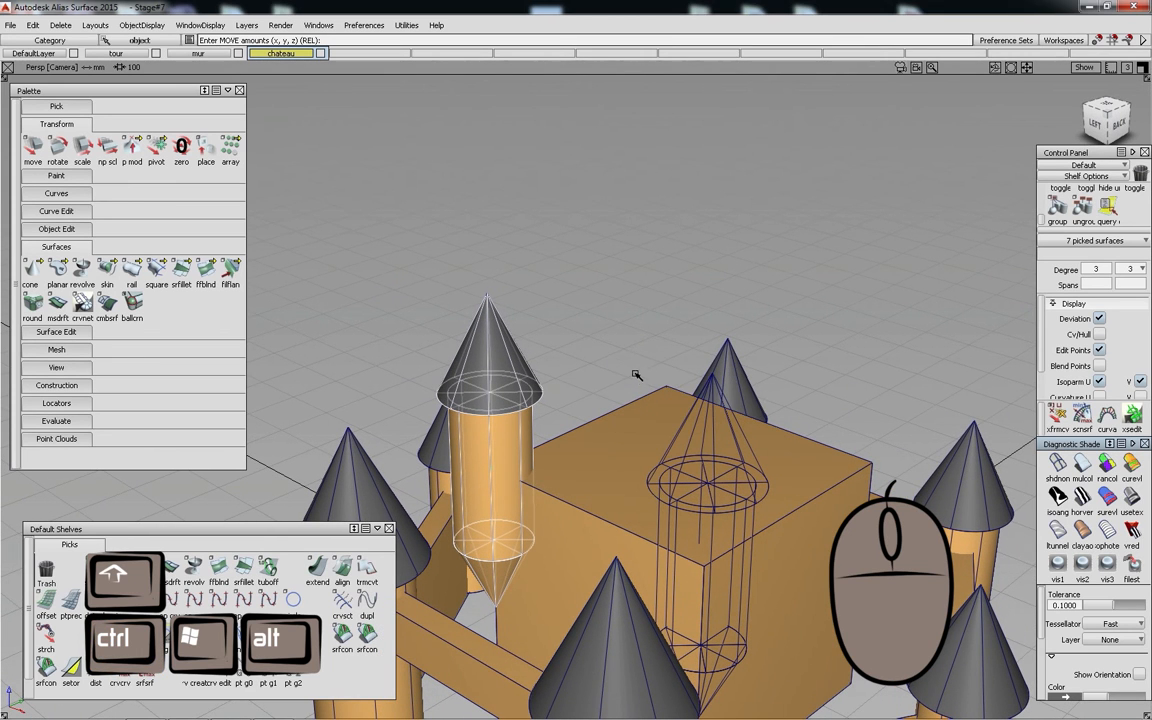
ctrl+alt+drag(596, 418, 722, 401)
- Paste a third turret copy, snap it to the keep's last free upper corner, and shade the turret copies like the original
key(v)
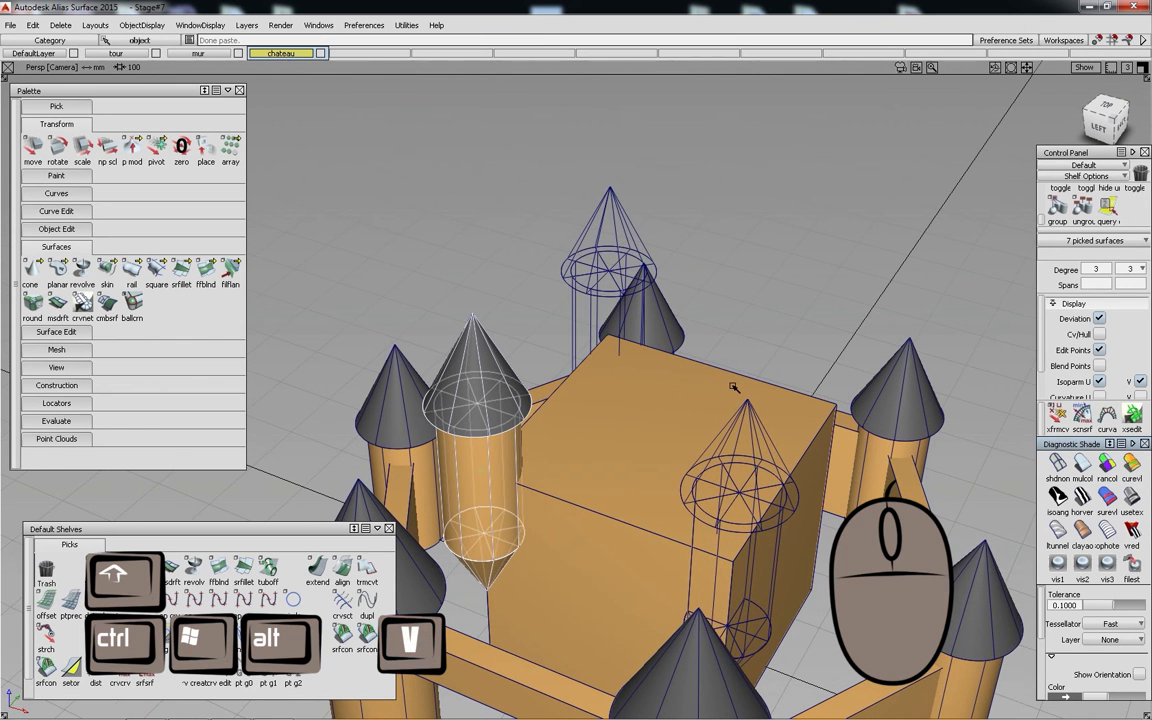
ctrl+shift+drag(734, 398, 720, 333)
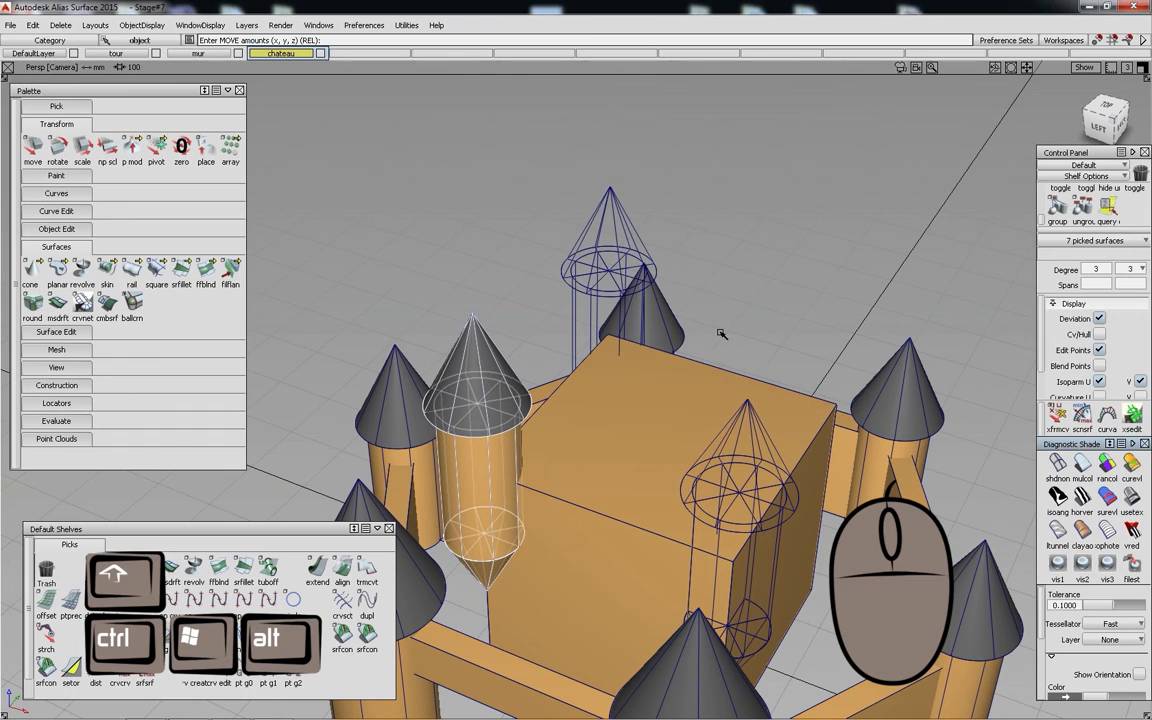
key(ctrl+alt)
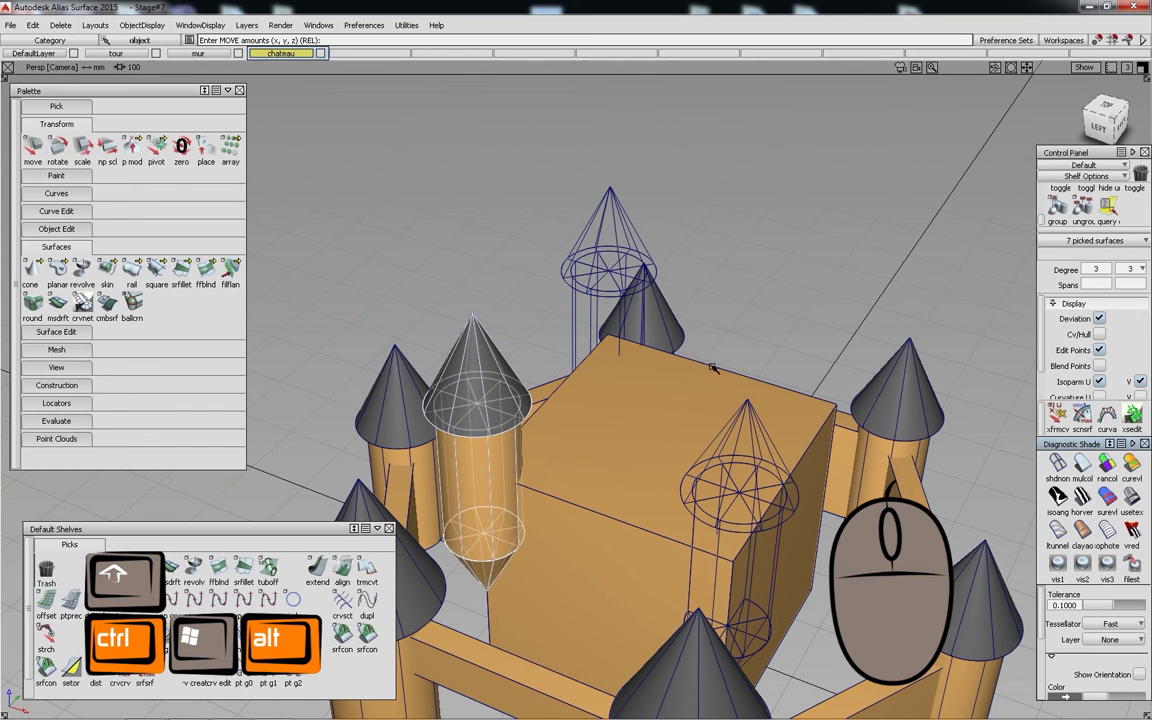
ctrl+alt+drag(708, 368, 939, 488)
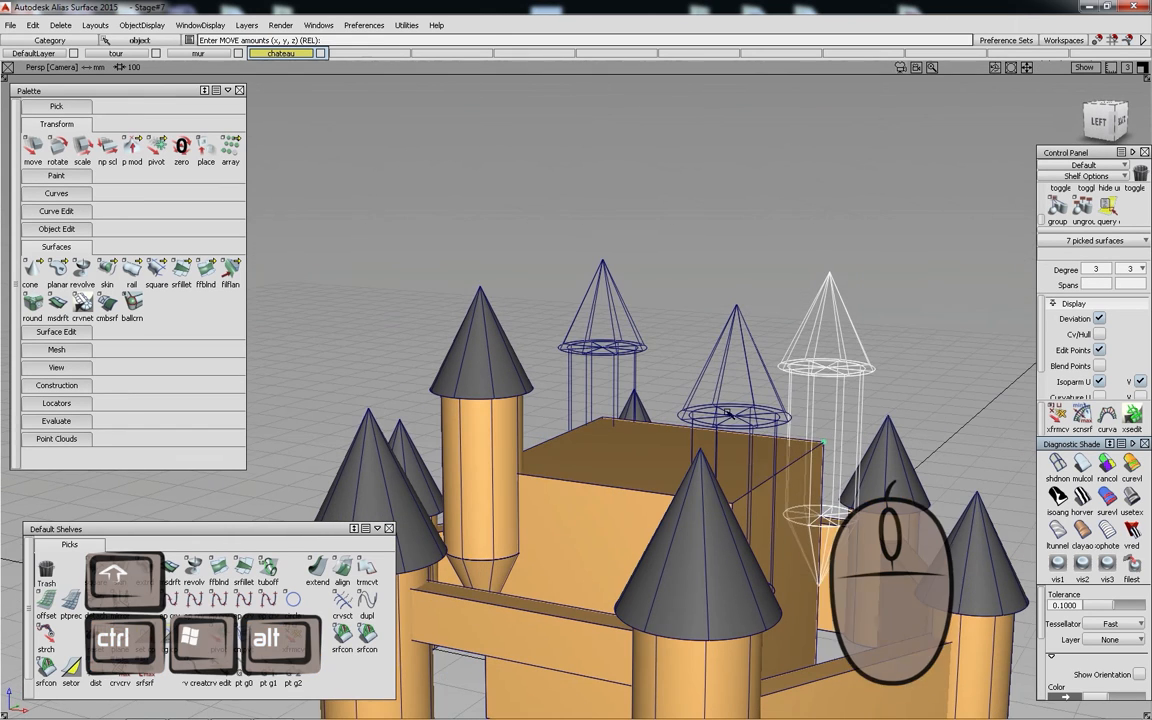
click(694, 244)
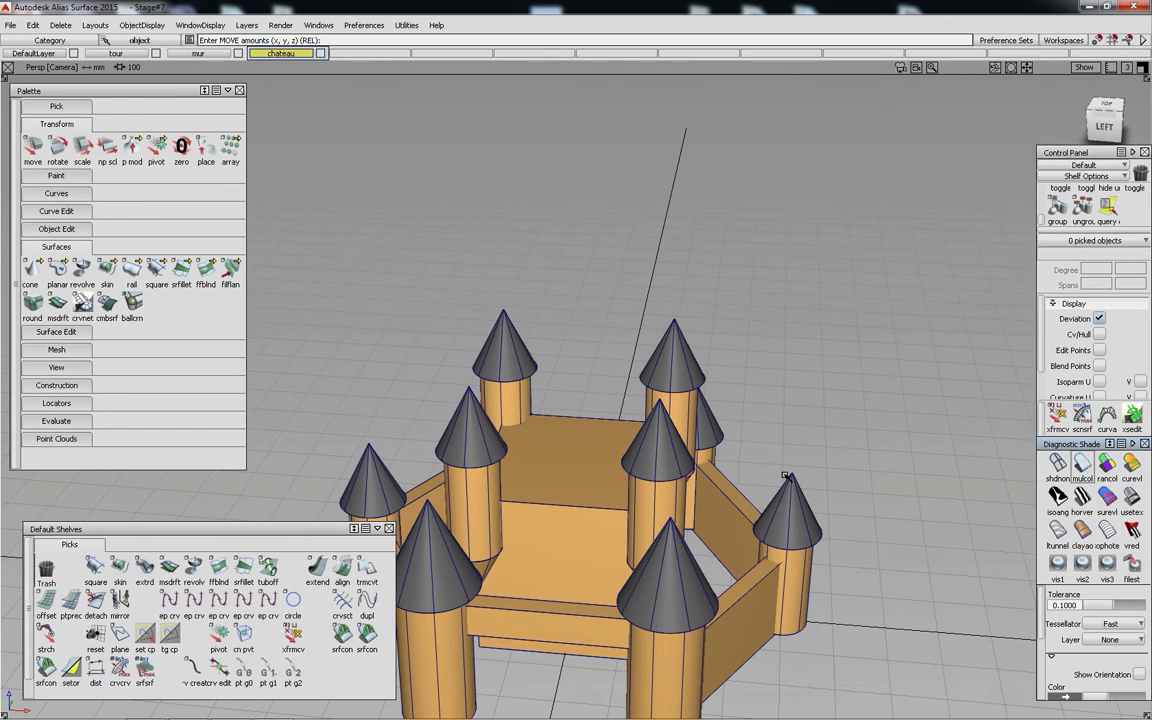
- Examine the castle and the keep's four corner turrets from several angles
ctrl+shift+right_drag(818, 380, 604, 380)
alt+shift+drag(700, 380, 741, 314)
alt+shift+right_drag(741, 314, 560, 400)
alt+shift+drag(560, 400, 530, 411)
alt+shift+right_drag(530, 411, 558, 361)
alt+shift+drag(558, 361, 655, 415)
ctrl+shift+right_drag(655, 415, 515, 380)
alt+shift+drag(515, 380, 626, 376)
mouse_move(626, 376)
alt+shift+right_down()
mouse_move(668, 393)
mouse_move(638, 378)
alt+shift+right_up()
alt+shift+drag(638, 378, 637, 340)
alt+shift+right_drag(637, 340, 540, 370)
alt+shift+drag(540, 370, 622, 378)
alt+shift+right_drag(622, 378, 680, 350)
alt+shift+drag(680, 350, 562, 361)
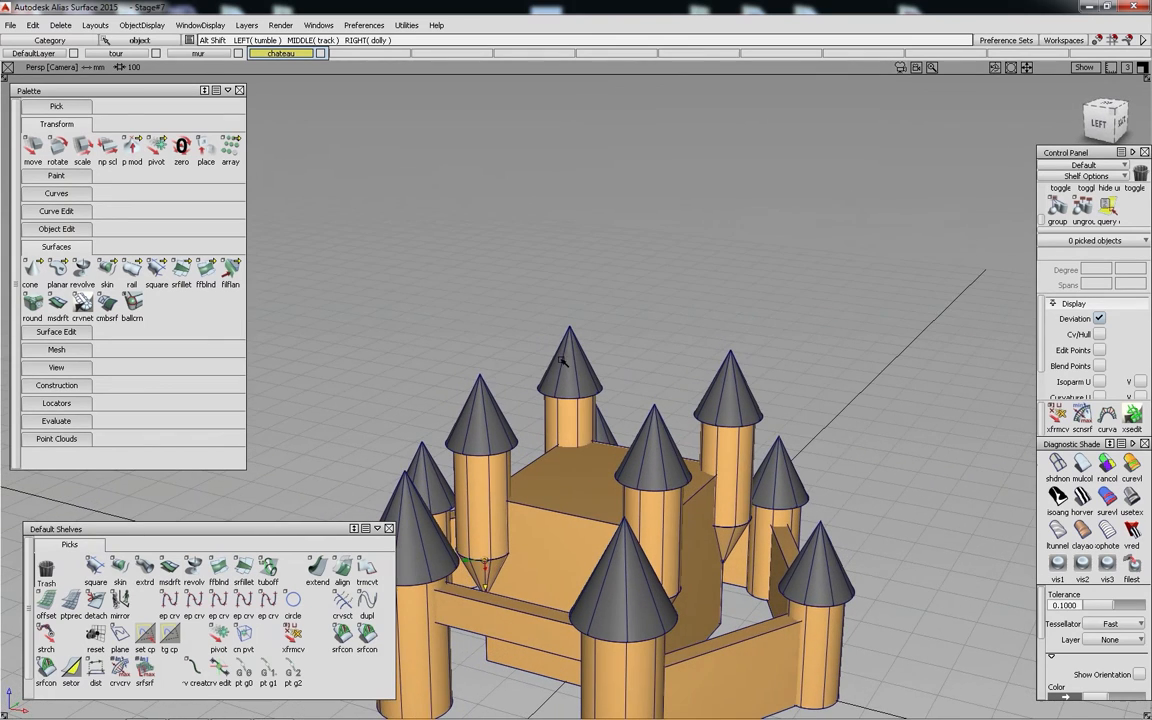
- Select the four corner turrets and the central keep cube, and copy and paste them in place
click(481, 405)
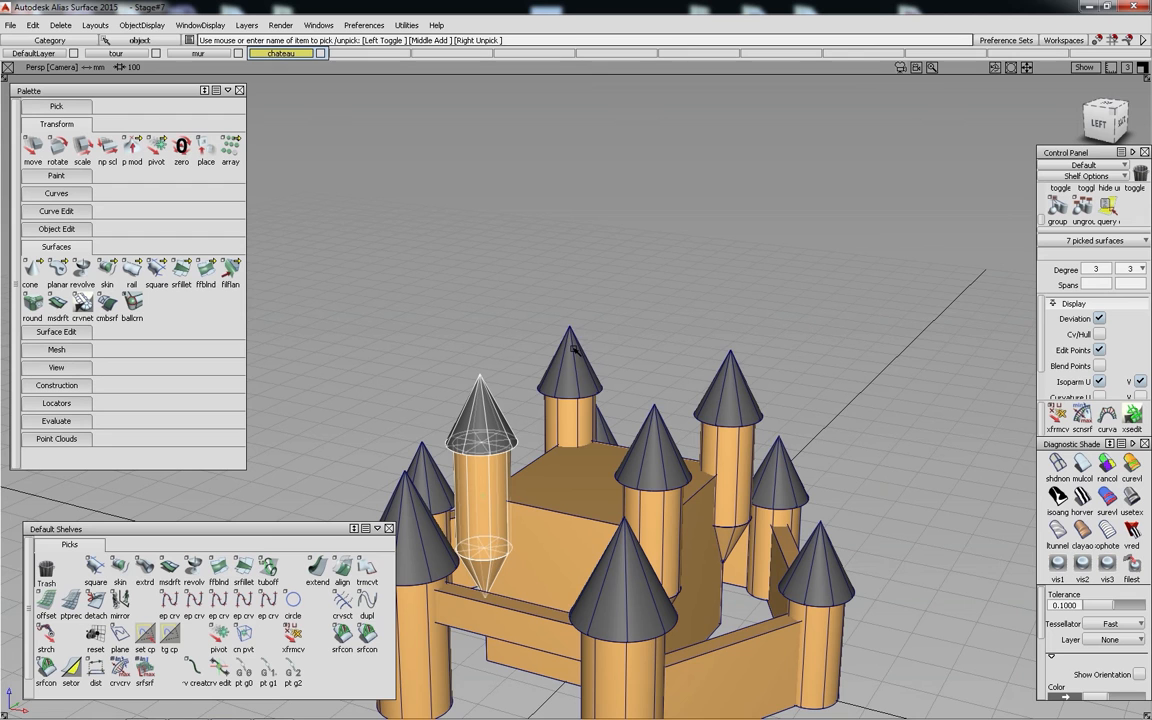
click(573, 350)
click(653, 440)
click(730, 390)
alt+shift+drag(580, 398, 584, 419)
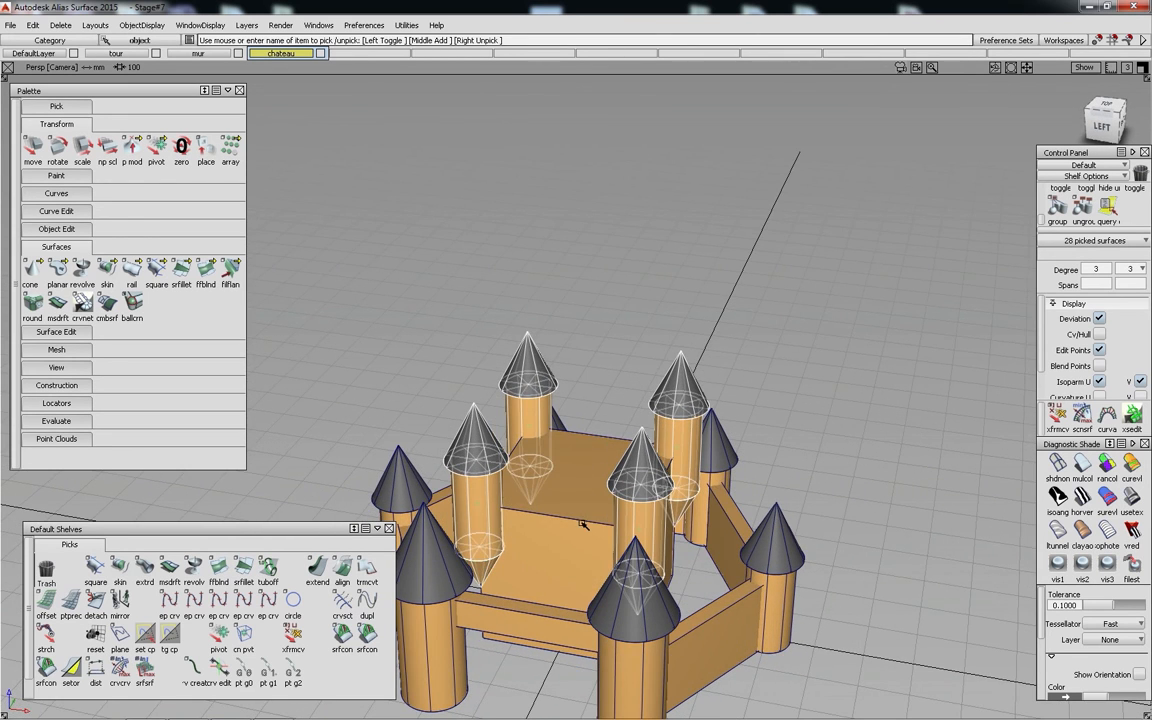
click(597, 486)
key(F6)
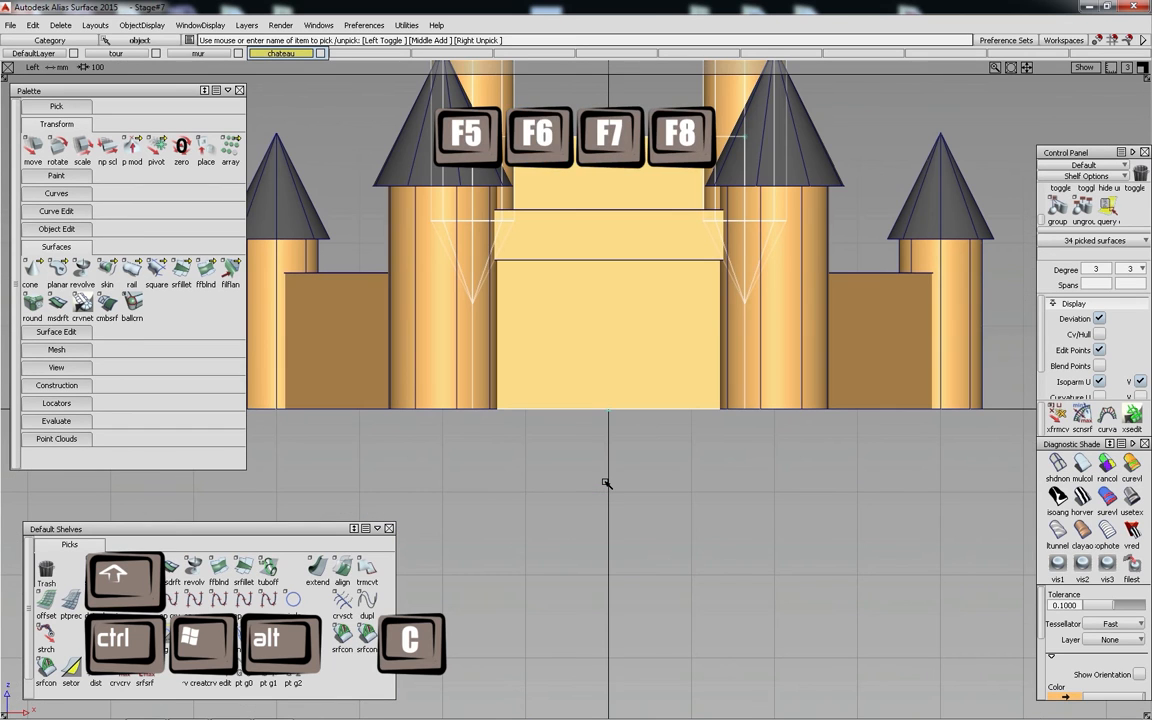
key(ctrl+c)
key(ctrl+v)
- Move the pasted keep and turrets straight up until they are clear above the castle
alt+shift+middle_drag(643, 283, 584, 454)
ctrl+shift+middle_drag(604, 586, 600, 531)
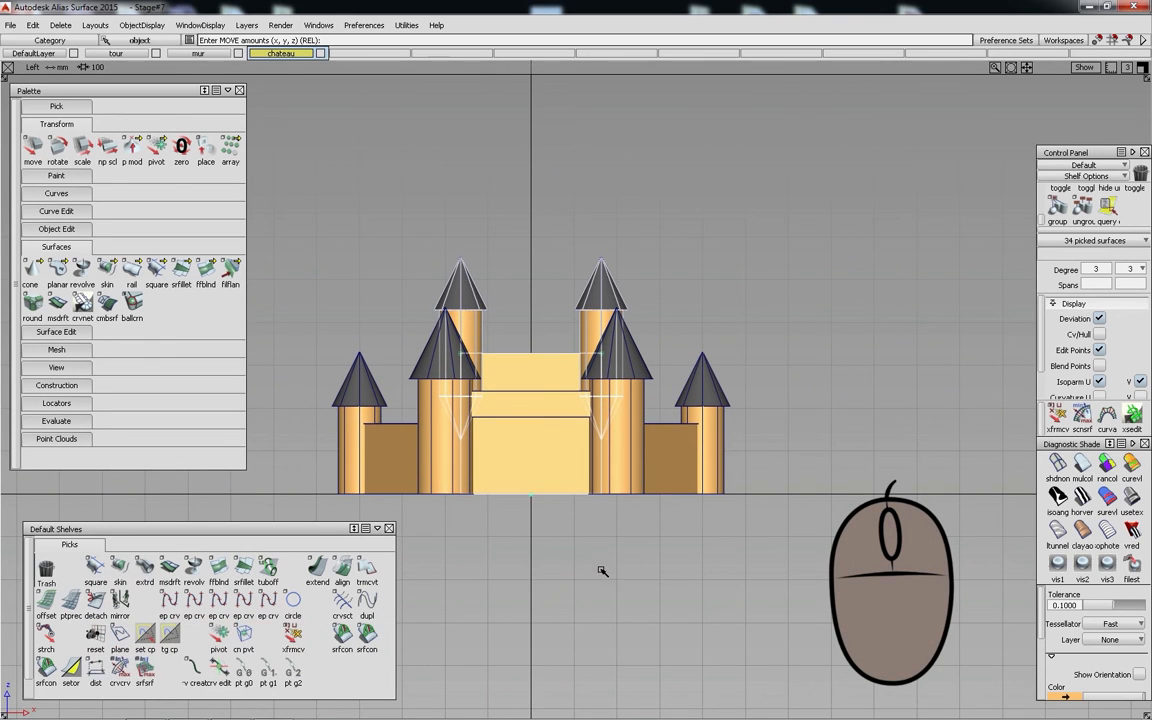
right_drag(633, 571, 618, 265)
alt+shift+middle_drag(624, 189, 630, 249)
- Group the raised keep and turrets, and centre the group's pivot
key(ctrl+shift+alt+super+g)
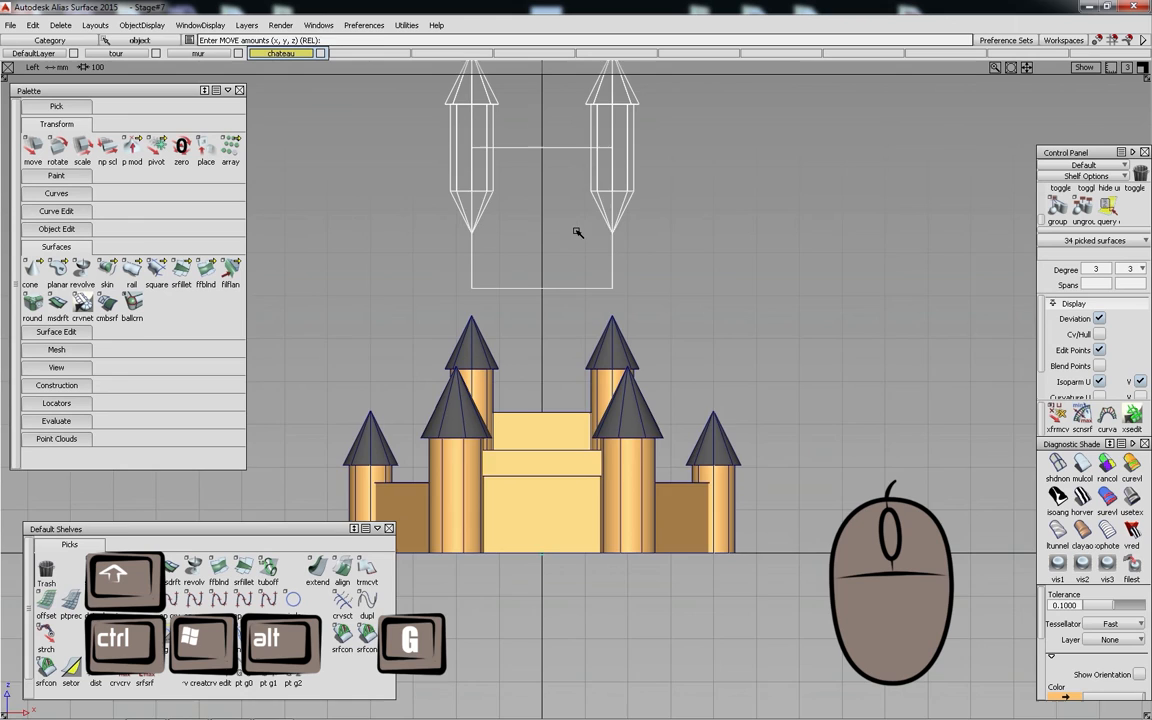
alt+shift+middle_drag(648, 231, 617, 309)
ctrl+shift+middle_drag(803, 396, 832, 378)
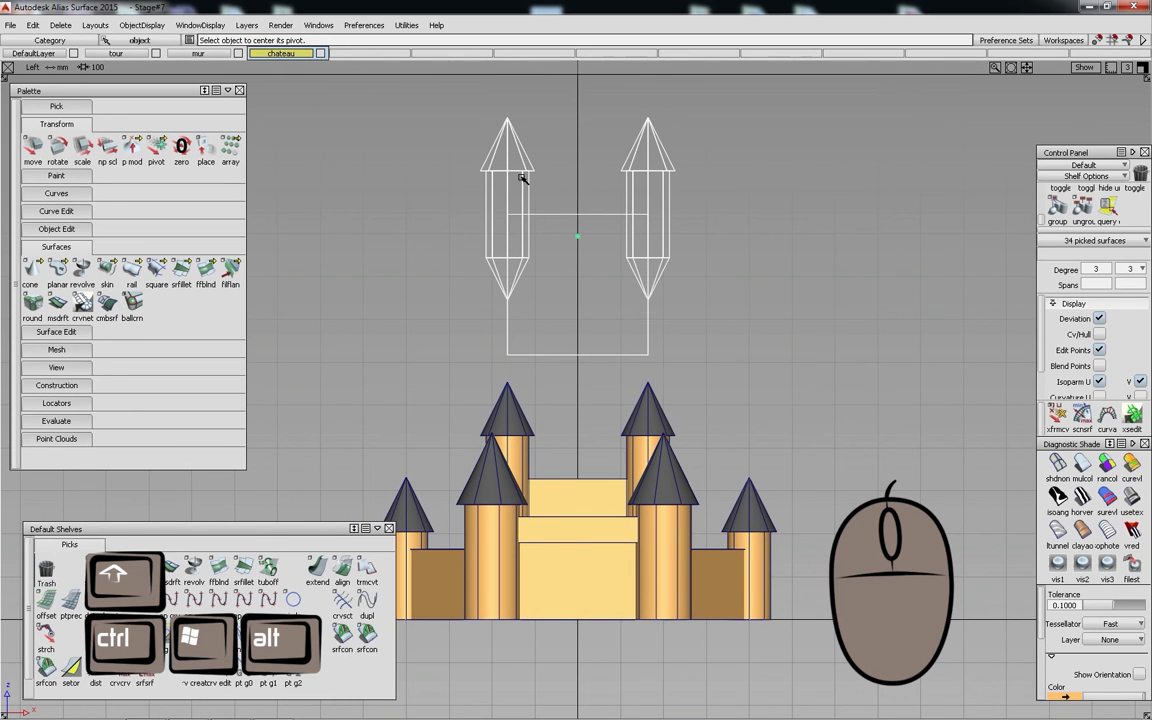
- Move the raised group's pivot down to the midpoint of its keep's bottom edge
ctrl+shift+middle_drag(688, 270, 633, 271)
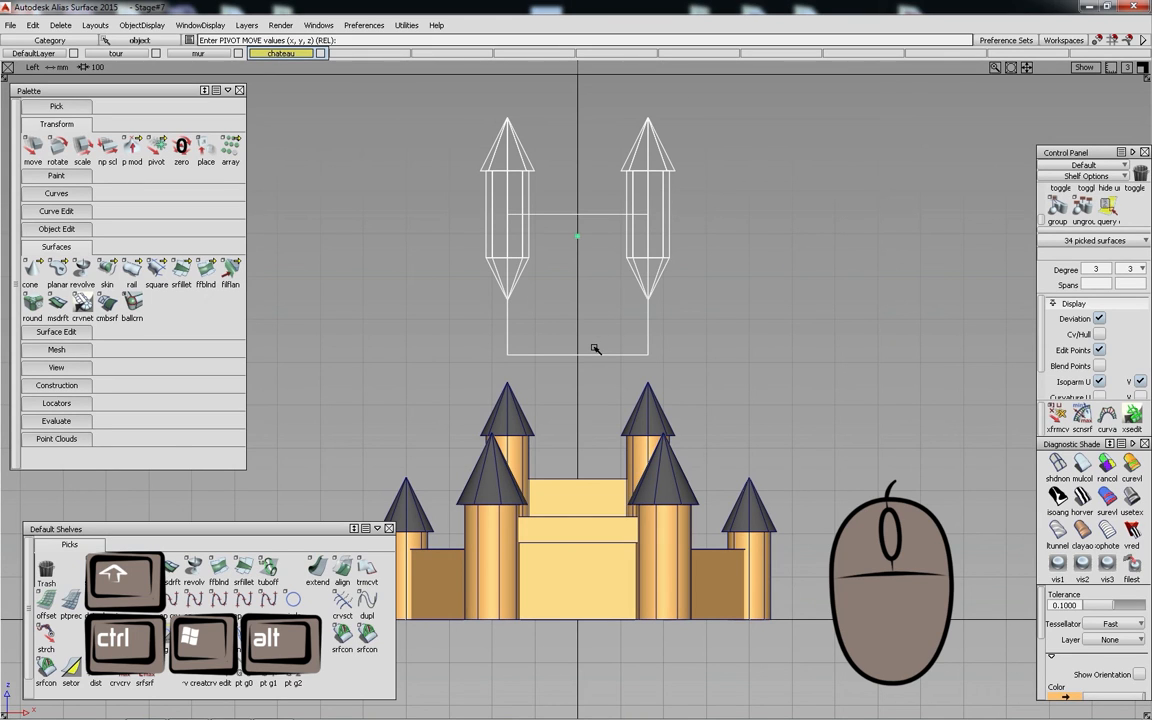
ctrl+alt+right_drag(595, 357, 595, 357)
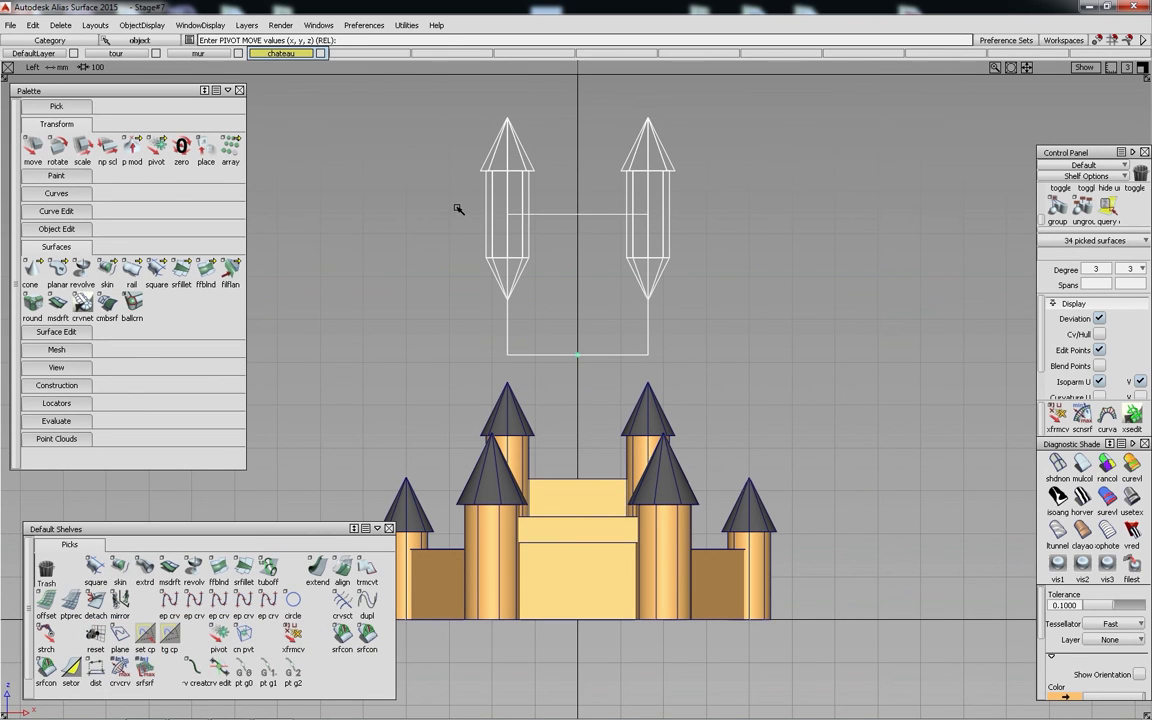
key(F8)
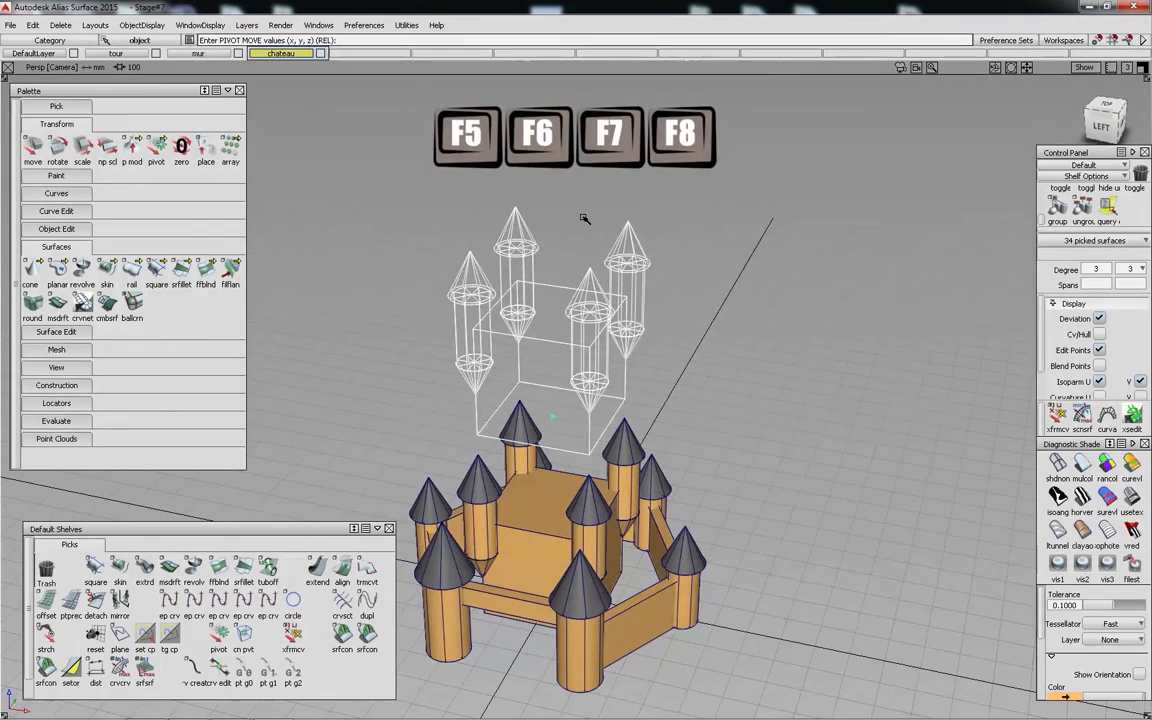
- Rotate the raised keep group 45 degrees about the vertical axis by entering 0,0,45
key(F5)
ctrl+shift+click(799, 203)
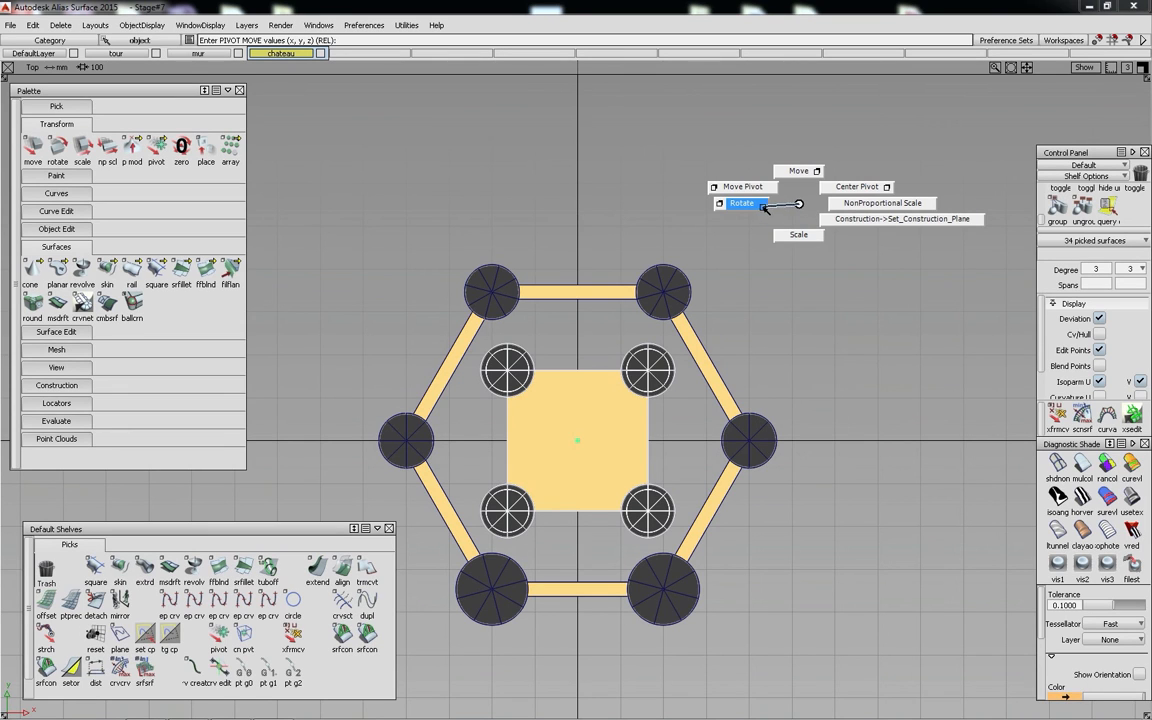
ctrl+shift+drag(763, 205, 763, 205)
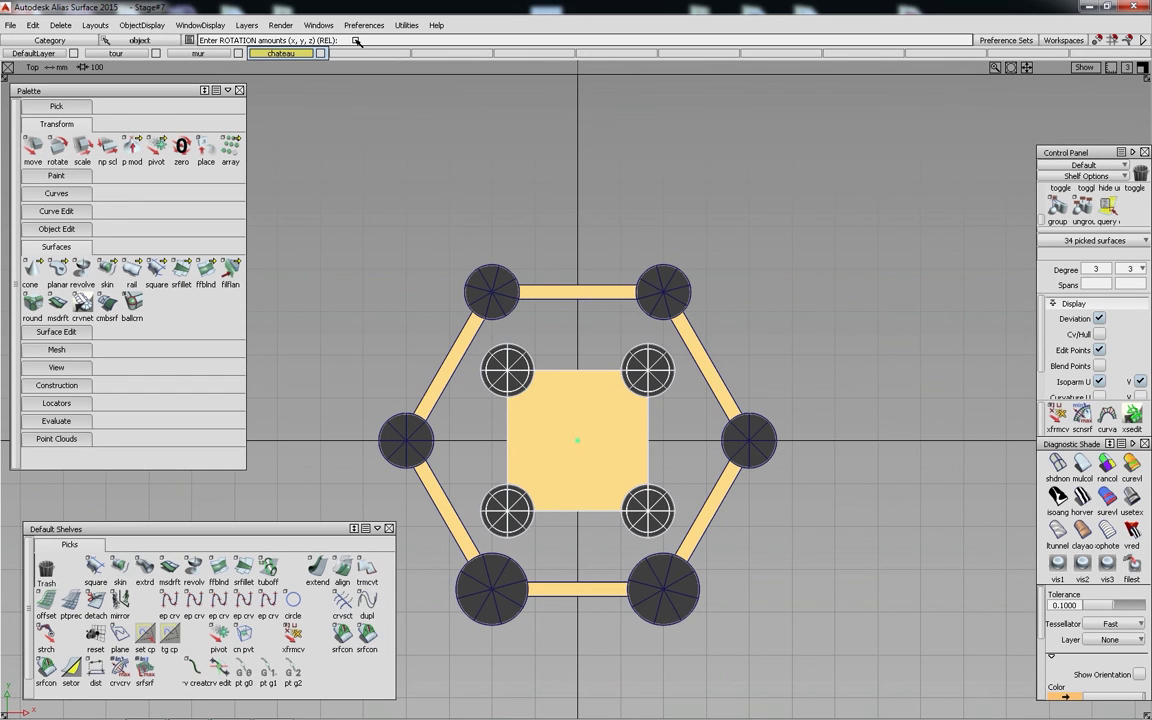
text(0,0,45)
key(Return)
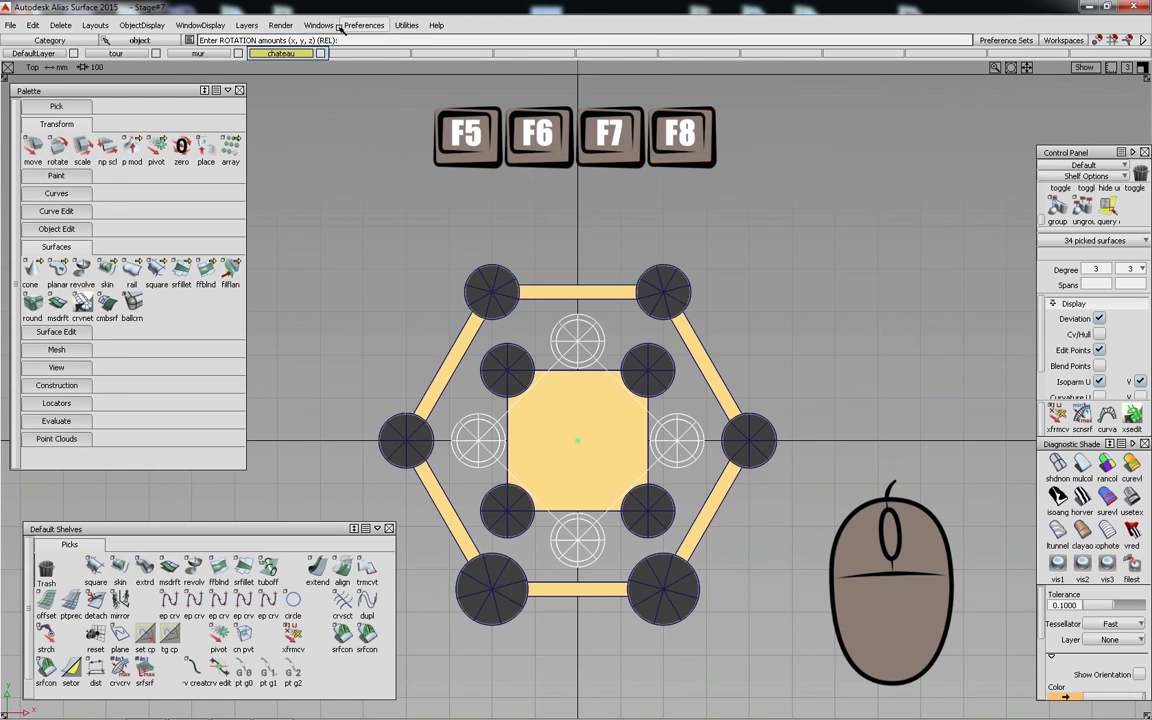
- Scale the raised keep group down proportionally so it is clearly smaller than the keep below
key(F8)
ctrl+shift+drag(744, 158, 728, 230)
key(F6)
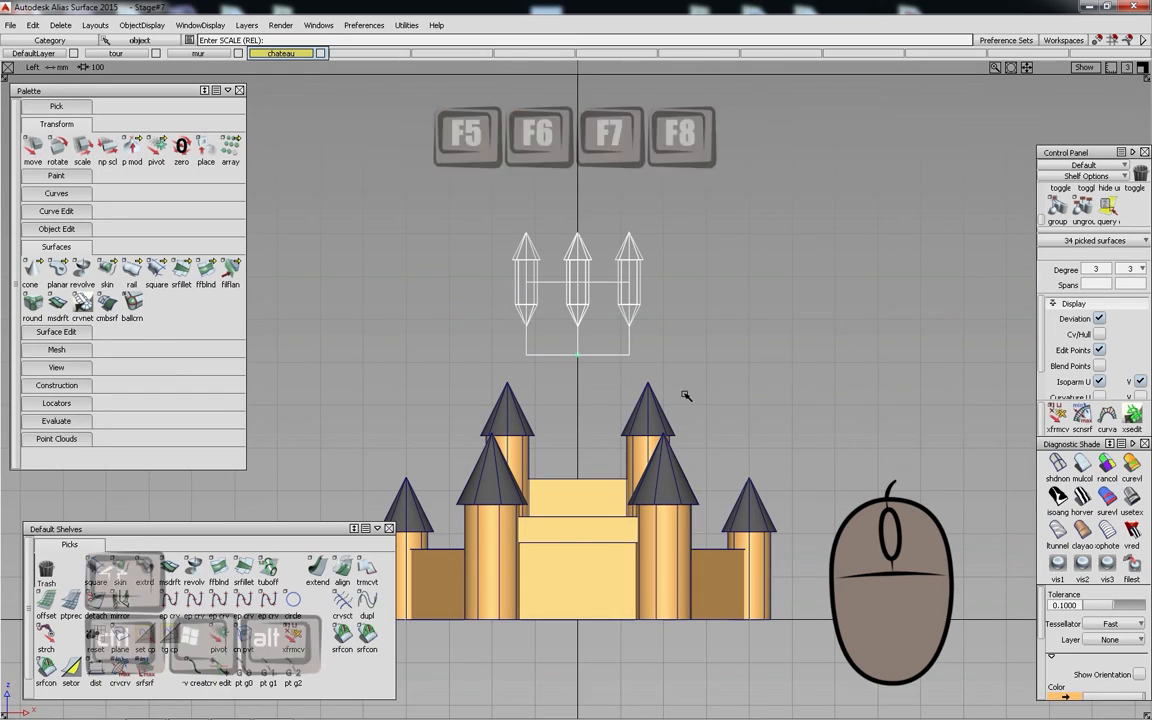
- Move the reduced keep group straight down, snapping its base onto the top of the central keep
ctrl+shift+drag(660, 373, 659, 371)
ctrl+shift+drag(656, 322, 656, 324)
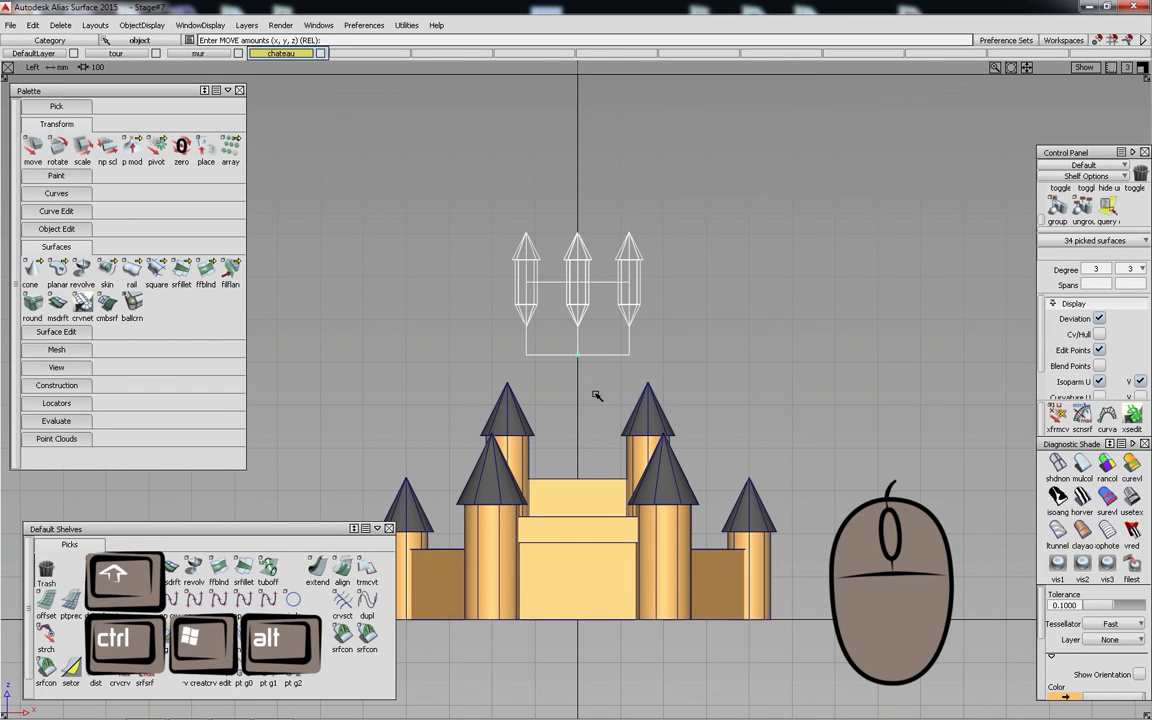
key(ctrl+alt)
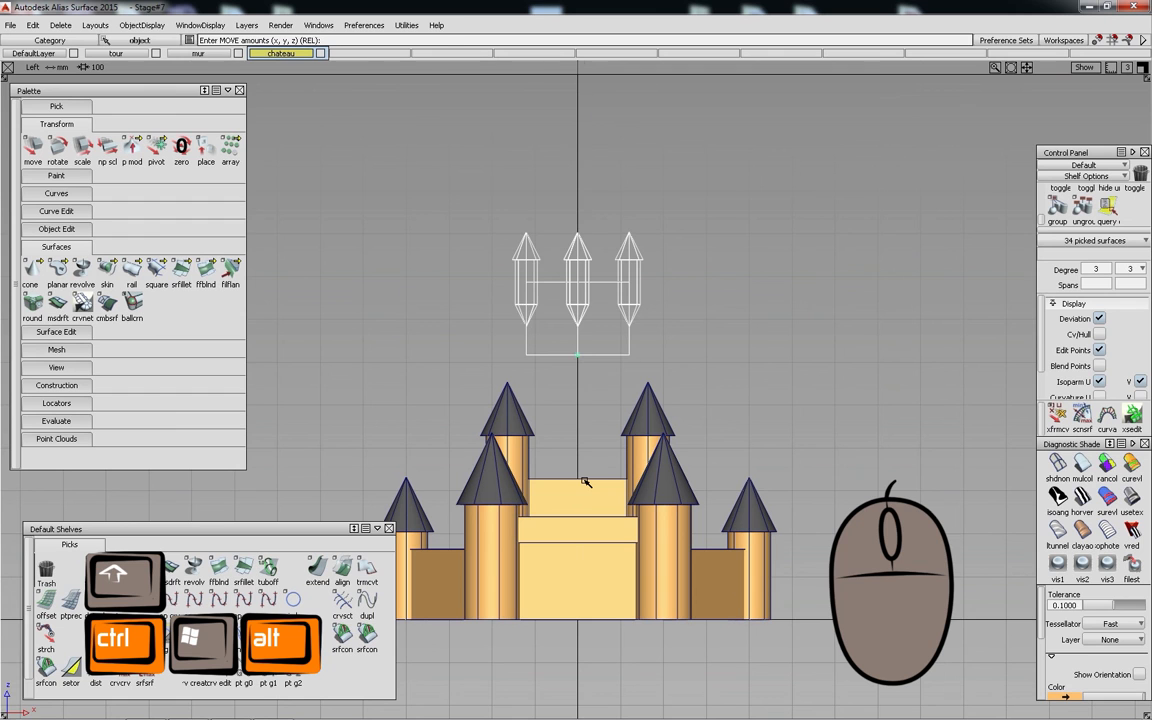
key(F8)
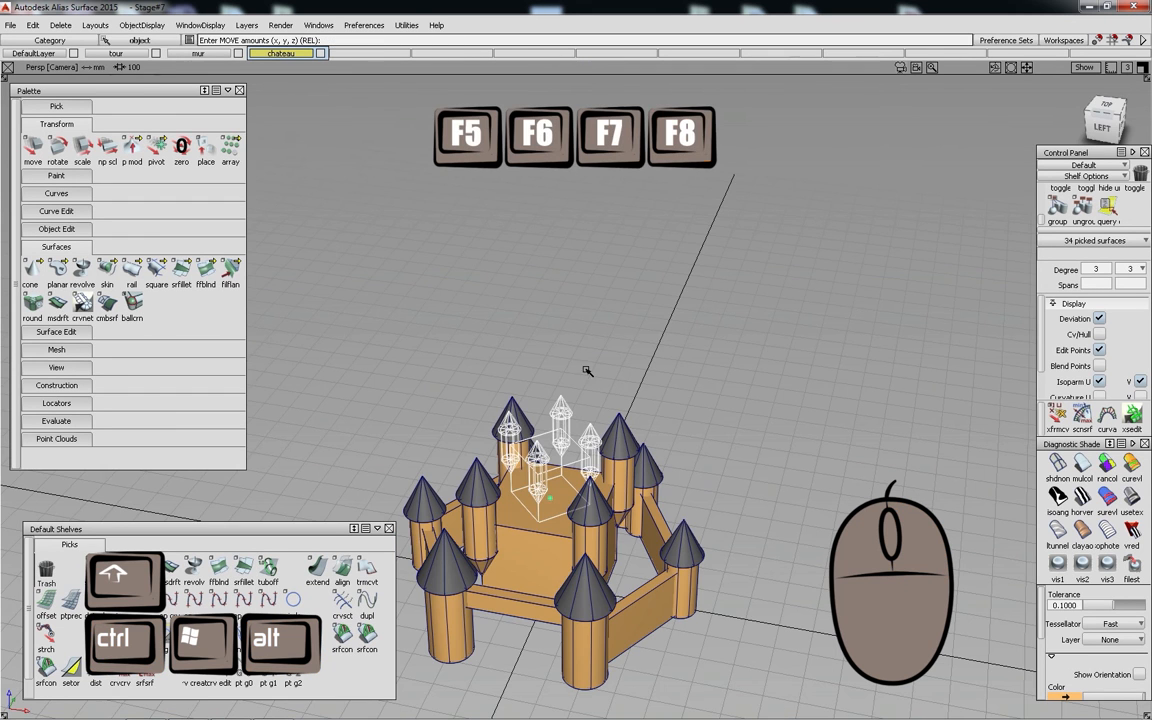
- Clear the selection and apply multi-colour shading so the upper tier is shaded like the castle
alt+shift+right_drag(529, 405, 590, 440)
mouse_move(490, 490)
alt+shift+mouse_down()
mouse_move(526, 505)
mouse_move(590, 498)
alt+shift+mouse_up()
ctrl+shift+drag(813, 507, 820, 425)
click(1082, 465)
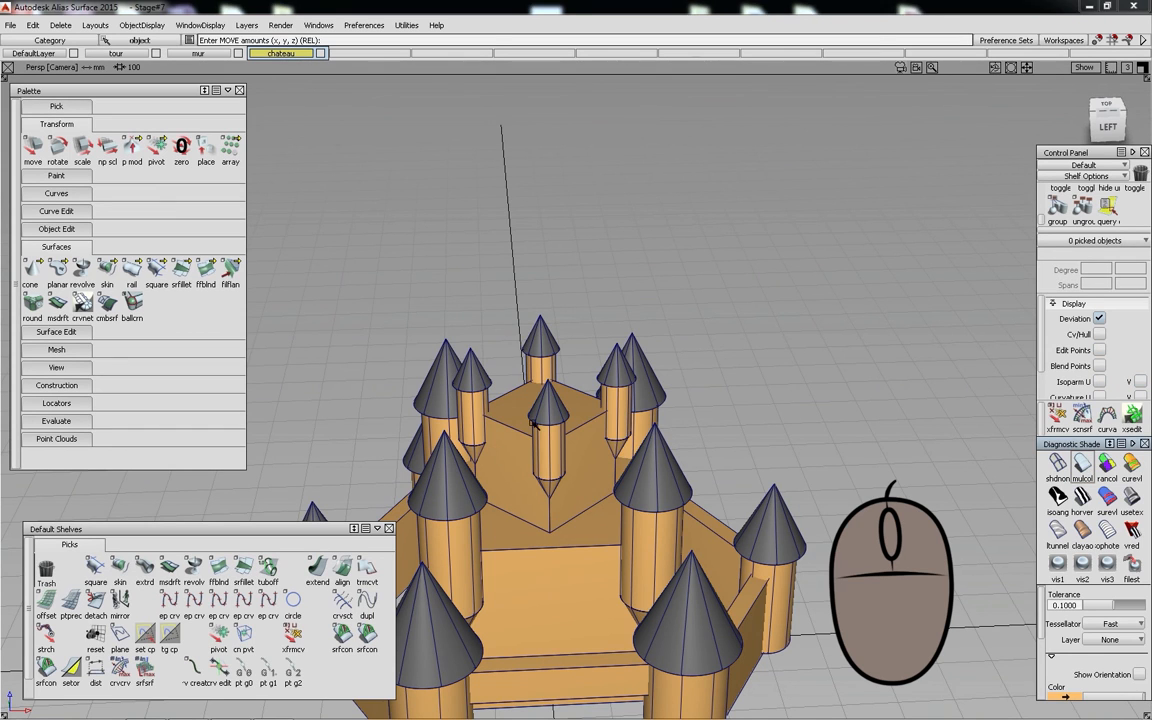
- Select the upper keep group and scale it non-proportionally into a much taller, narrower tower tier
ctrl+shift+drag(533, 423, 560, 400)
click(617, 366)
ctrl+shift+middle_drag(723, 365, 771, 392)
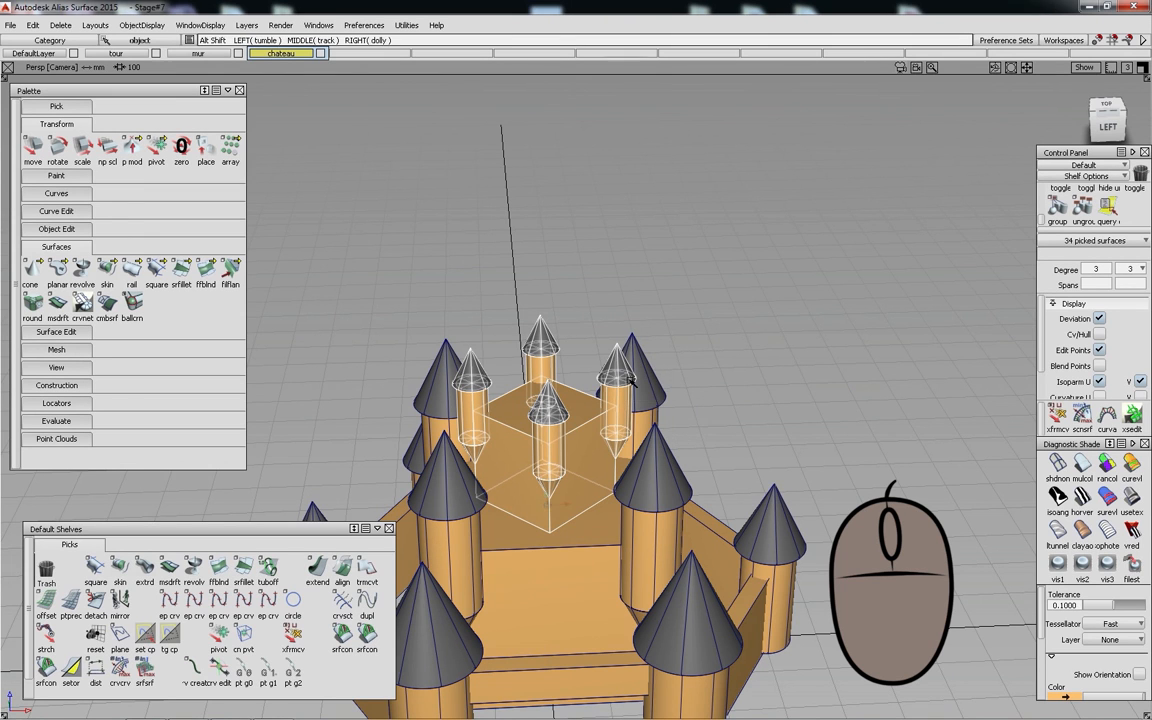
drag(771, 392, 660, 376)
right_drag(700, 364, 776, 302)
- Examine the stretched upper keep and its turrets from several angles, hiding the surface edge lines
alt+shift+drag(319, 298, 560, 391)
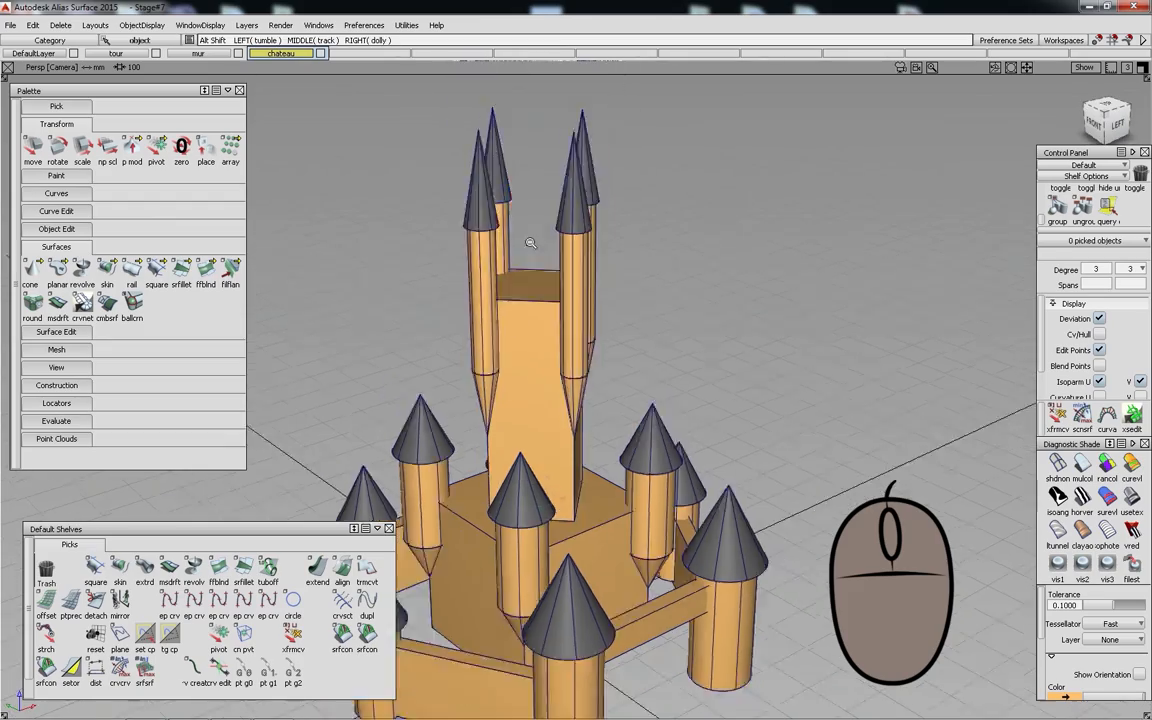
alt+shift+right_drag(530, 243, 420, 243)
alt+shift+drag(620, 236, 856, 298)
ctrl+shift+right_drag(856, 298, 590, 291)
alt+shift+drag(840, 370, 633, 414)
alt+shift+right_drag(633, 414, 843, 398)
alt+shift+drag(843, 398, 628, 490)
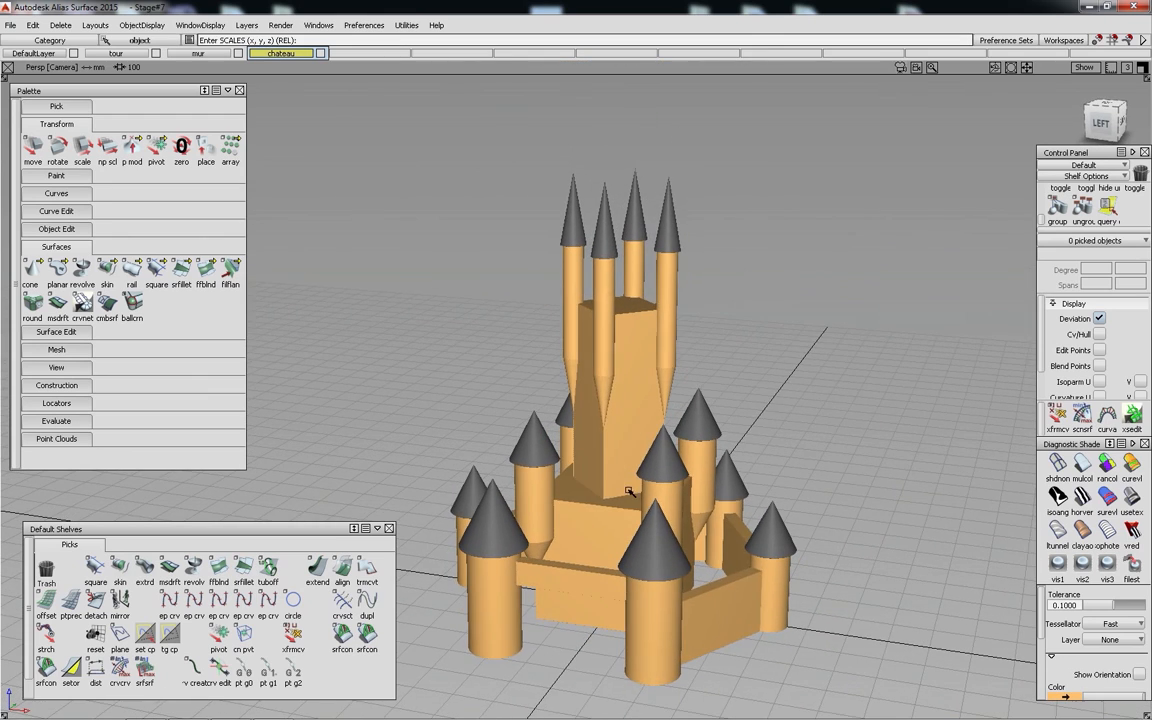
- Show the surface edge lines again and examine the complete two-tier castle from all around
alt+shift+drag(597, 305, 692, 355)
ctrl+shift+right_drag(692, 355, 563, 347)
alt+shift+drag(676, 353, 802, 360)
ctrl+shift+right_drag(802, 360, 627, 364)
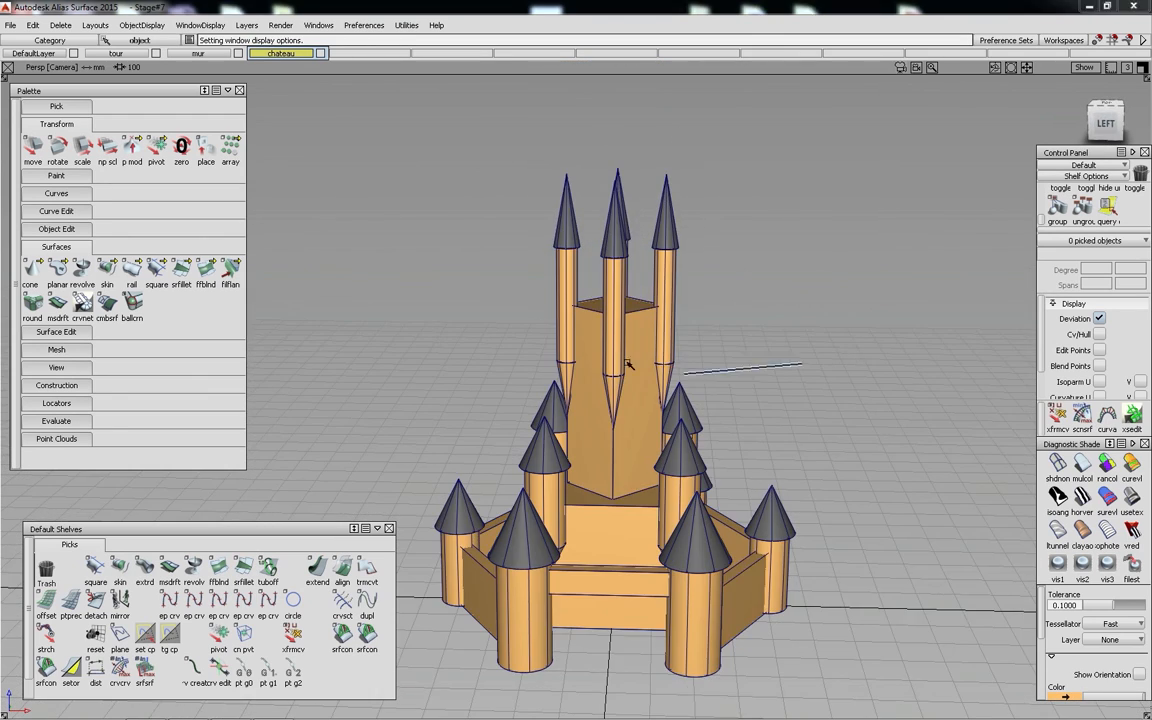
alt+shift+drag(627, 364, 640, 451)
alt+shift+drag(753, 418, 549, 482)
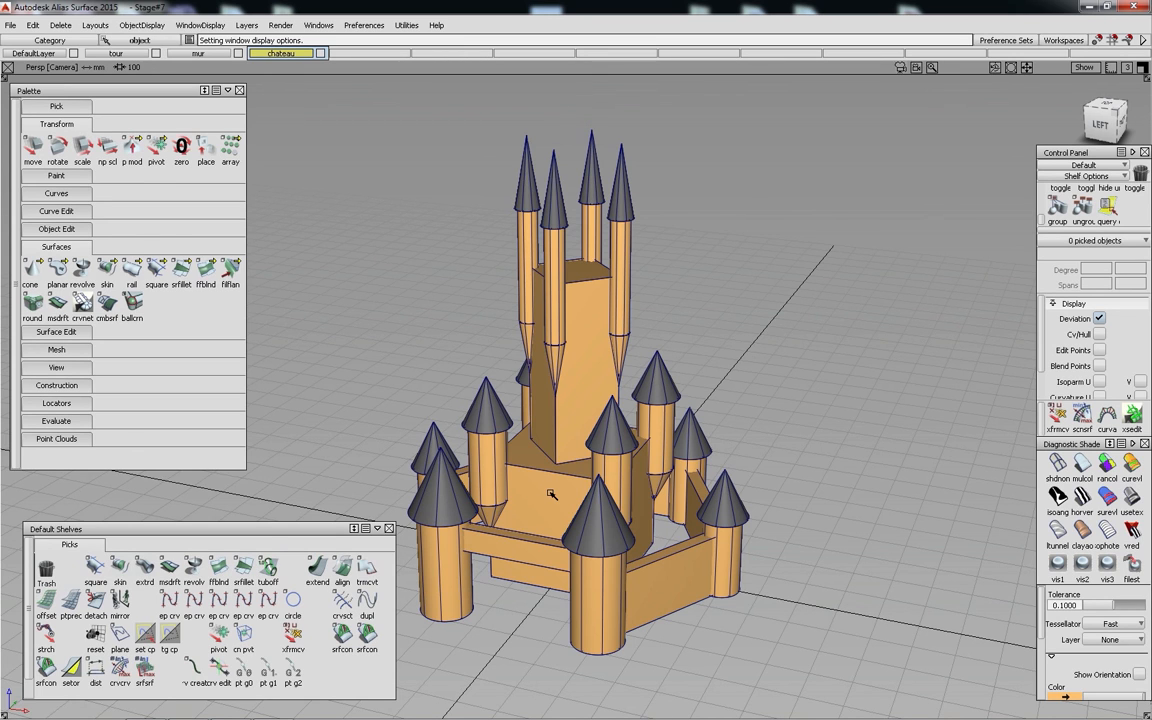
alt+shift+drag(753, 332, 663, 342)
alt+shift+right_drag(663, 342, 623, 498)
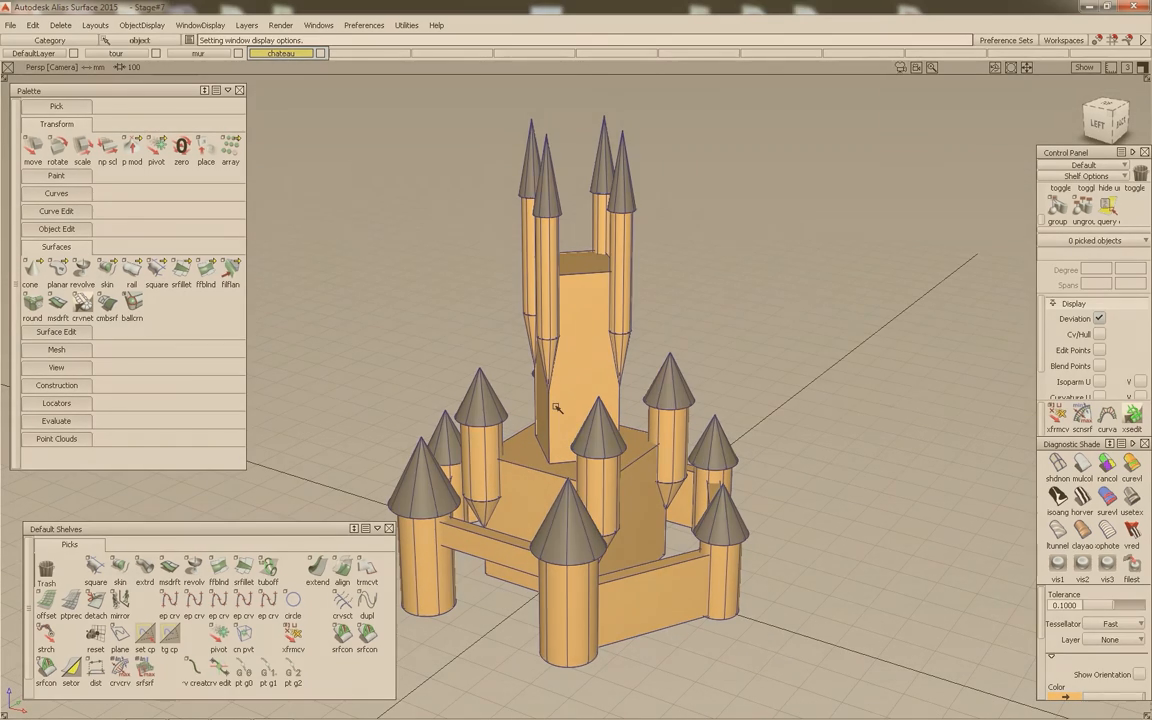